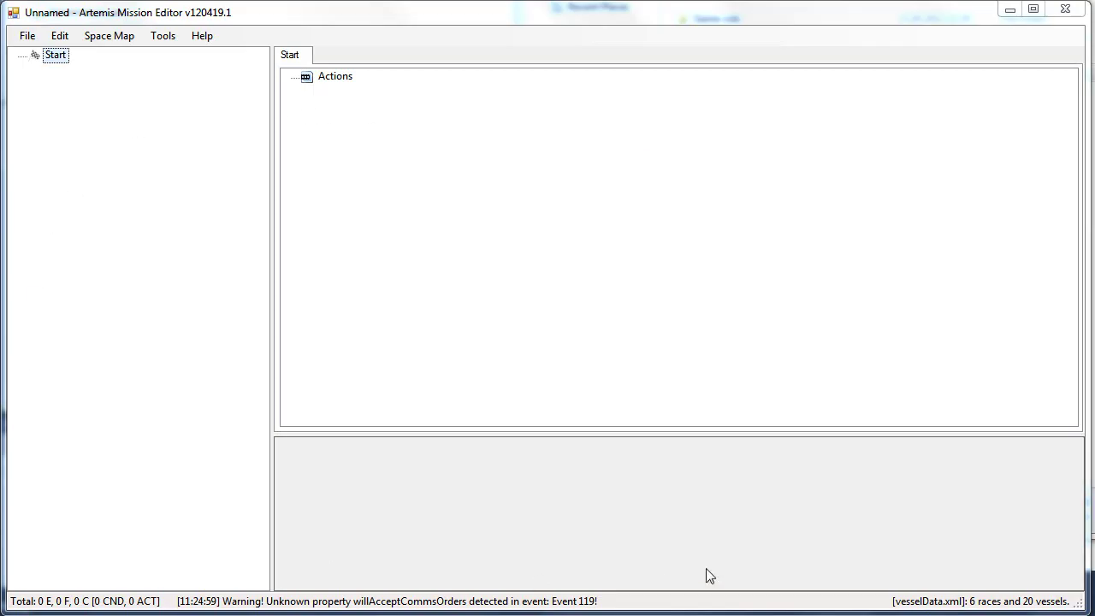
# Step: Narrow the event list pane slightly and enlarge the actions pane by shrinking the statement pane below it
pyautogui.moveTo(267, 219)
pyautogui.mouseDown()
pyautogui.moveTo(344, 223)
pyautogui.moveTo(265, 227)
pyautogui.mouseUp()
pyautogui.moveTo(456, 434); pyautogui.dragTo(447, 469)
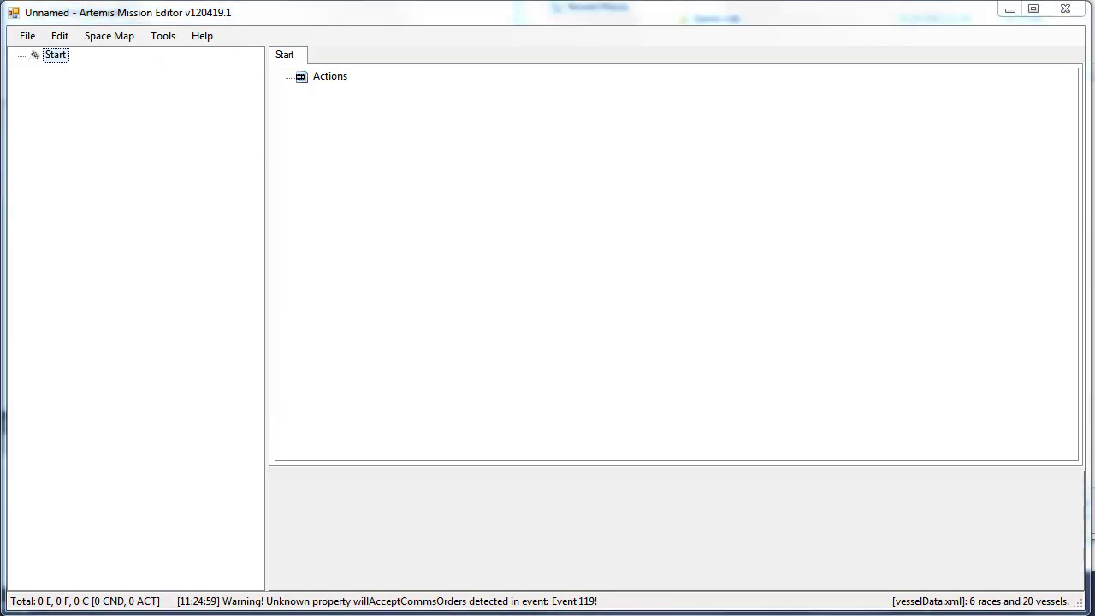
# Step: Switch to Notepad++ and examine the event blocks and the opening start block of MISS_AttractMode.xml
pyautogui.hotkey('alt', 'Tab')
pyautogui.click(218, 82)
pyautogui.scroll(20, 224, 223)
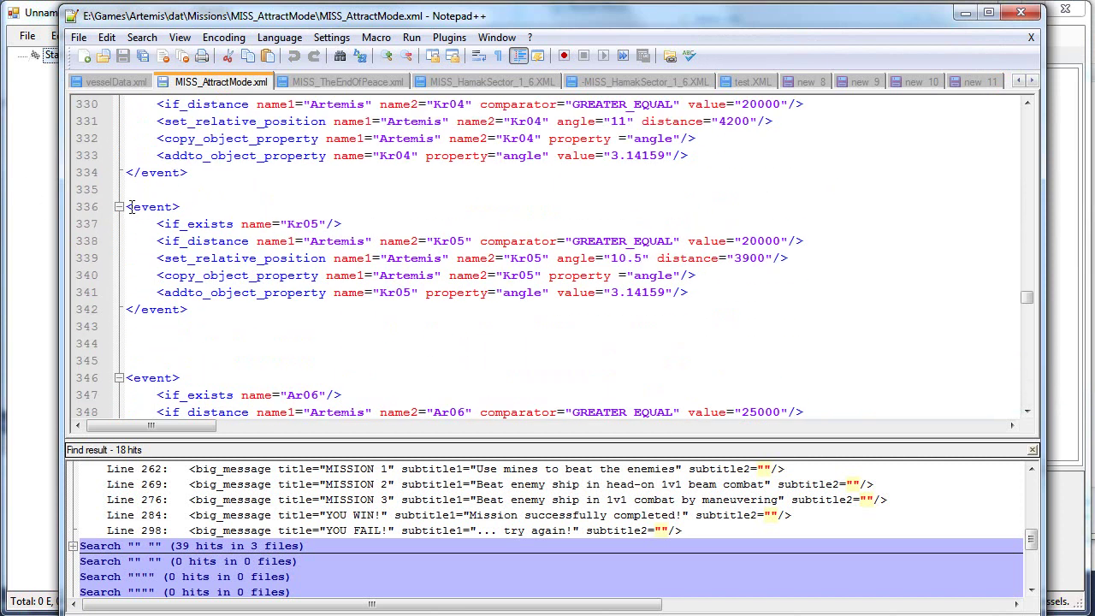
pyautogui.click(131, 209)
pyautogui.scroll(20, 341, 283)
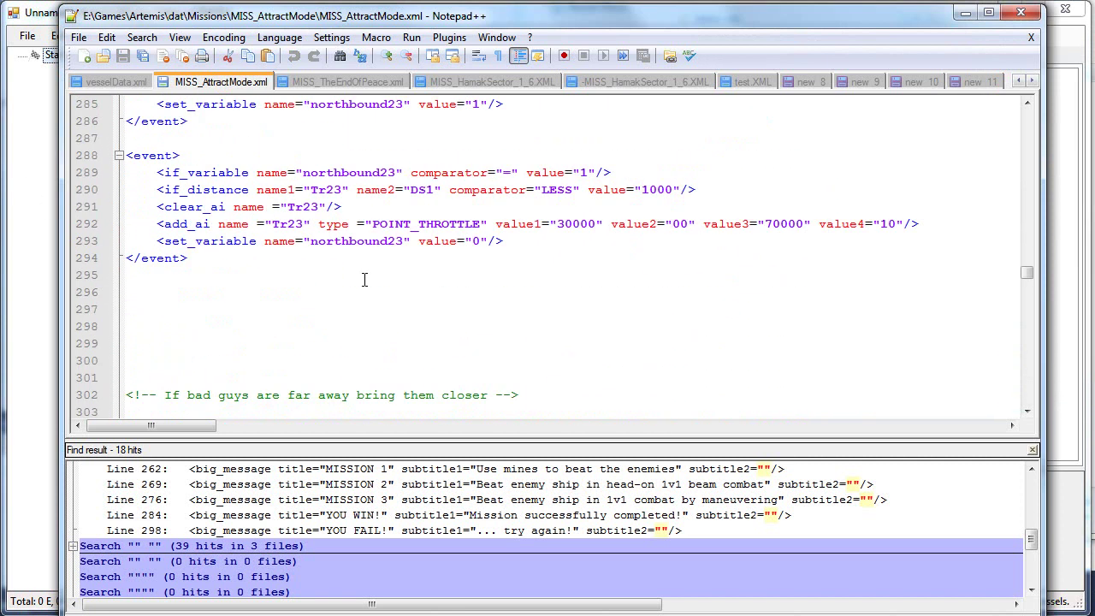
pyautogui.scroll(20, 342, 283)
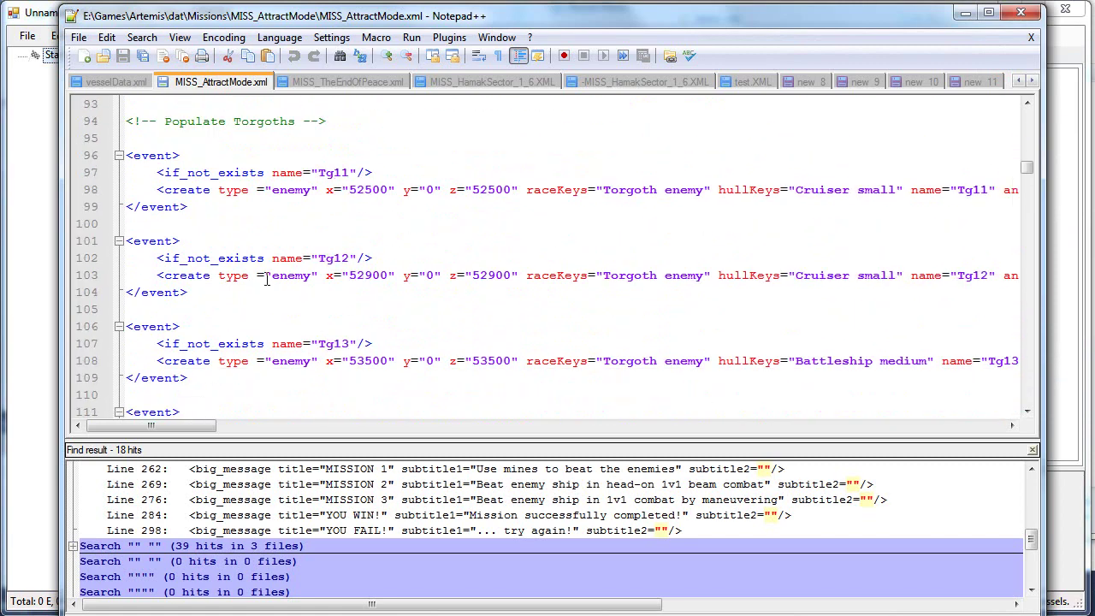
pyautogui.scroll(-5, 248, 265)
pyautogui.scroll(5, 214, 154)
pyautogui.click(203, 121)
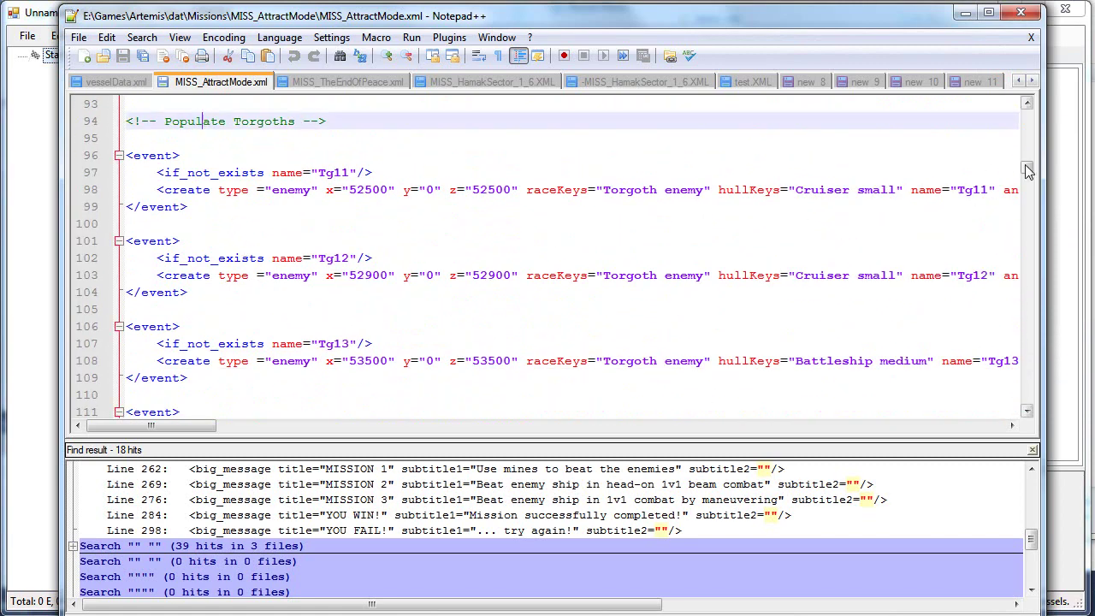
pyautogui.moveTo(1027, 175); pyautogui.dragTo(1027, 111)
pyautogui.click(160, 189)
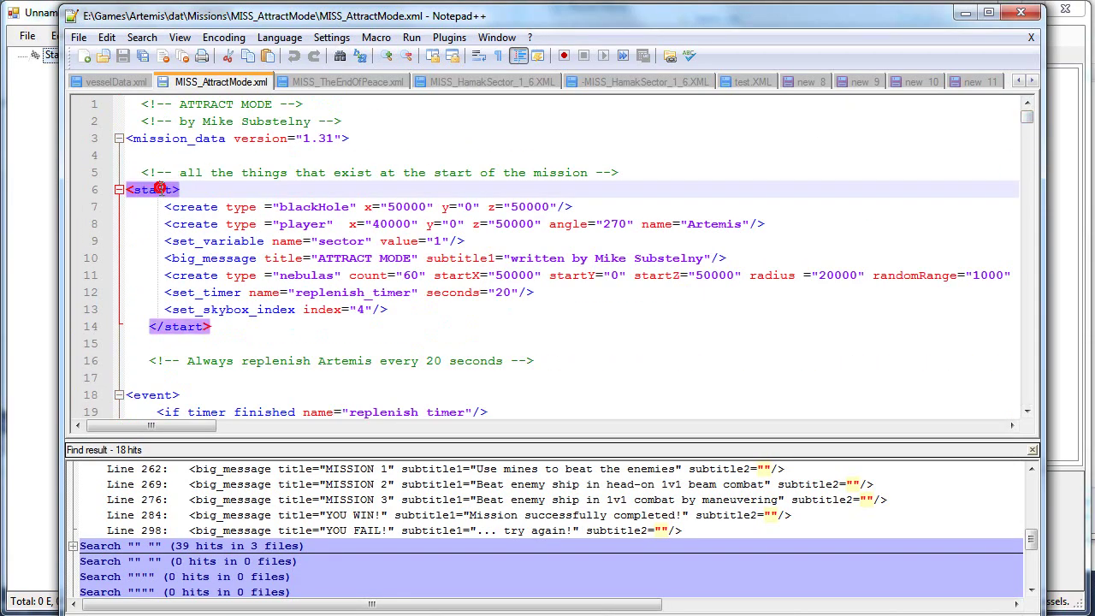
# Step: Switch back to Artemis Mission Editor and add five new events below Start
pyautogui.click(38, 111)
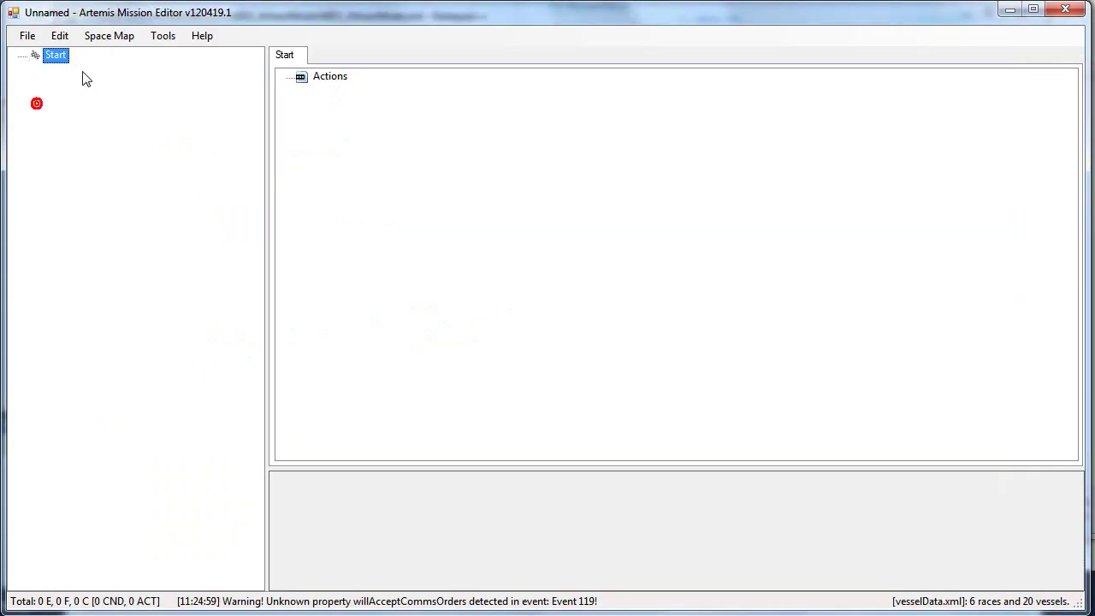
pyautogui.click(41, 92)
pyautogui.press('Insert')
pyautogui.press('Insert')
pyautogui.press('Insert')
pyautogui.press('Insert')
pyautogui.press('Insert')
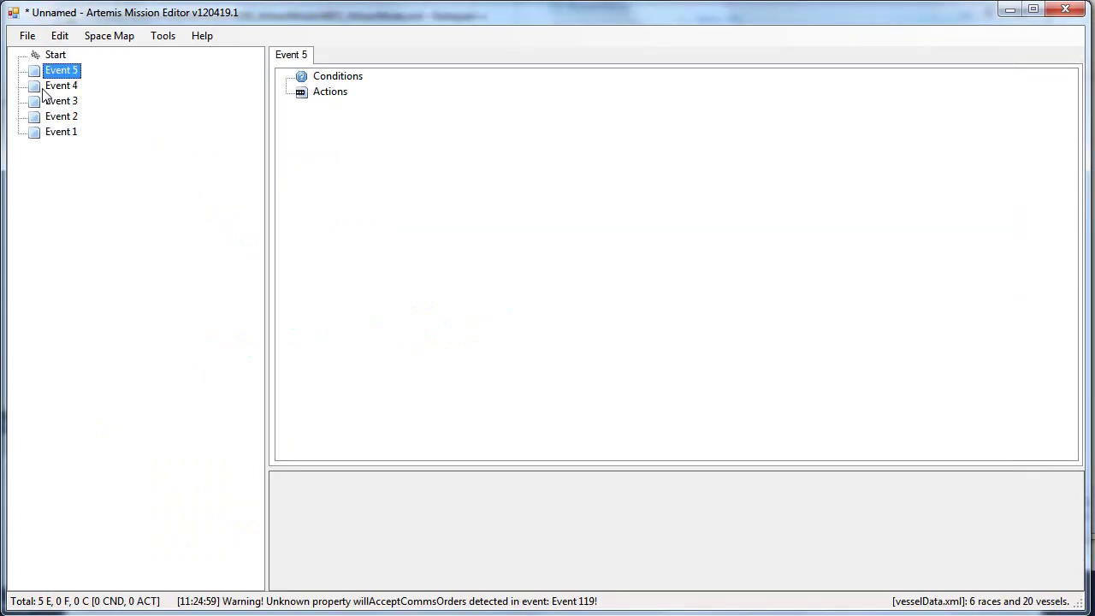
# Step: Open the mission file -MISS_HamakSector_1_6.XML without keeping the unsaved events
pyautogui.click(28, 35)
pyautogui.click(57, 73)
pyautogui.click(810, 187)
pyautogui.doubleClick(214, 195)
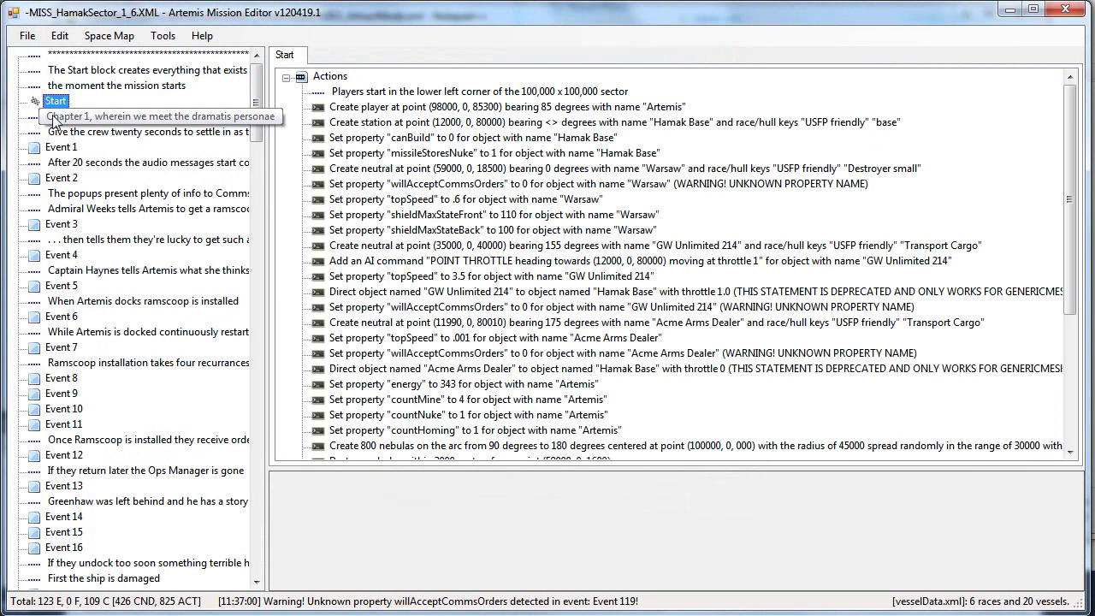
# Step: Examine the Start block, the commentary entries and the conditions and actions of the first events
pyautogui.click(59, 148)
pyautogui.click(59, 163)
pyautogui.click(61, 179)
pyautogui.click(57, 100)
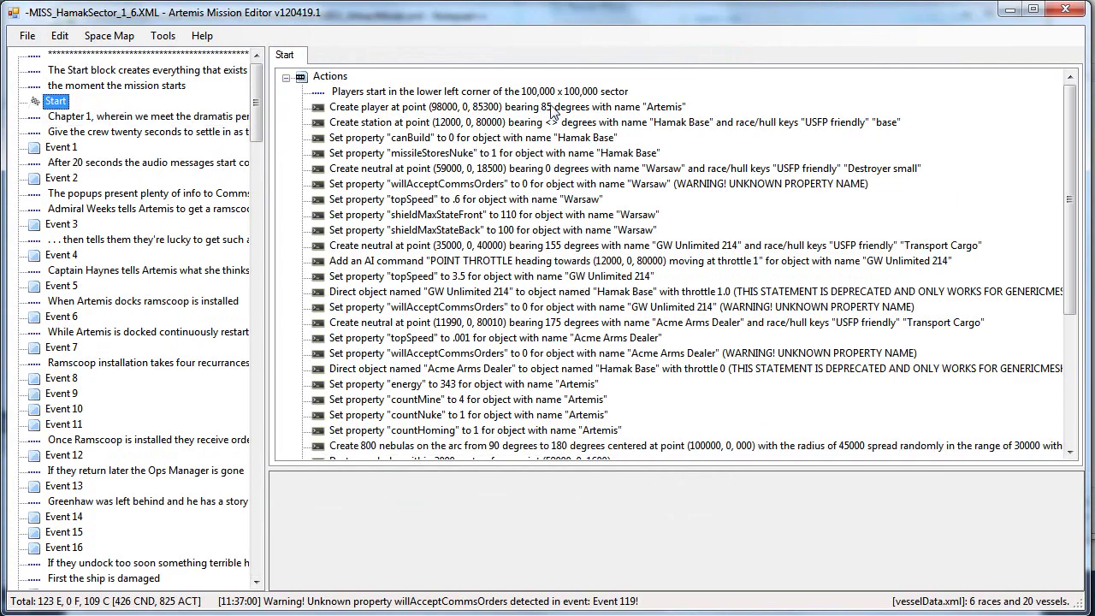
pyautogui.click(58, 103)
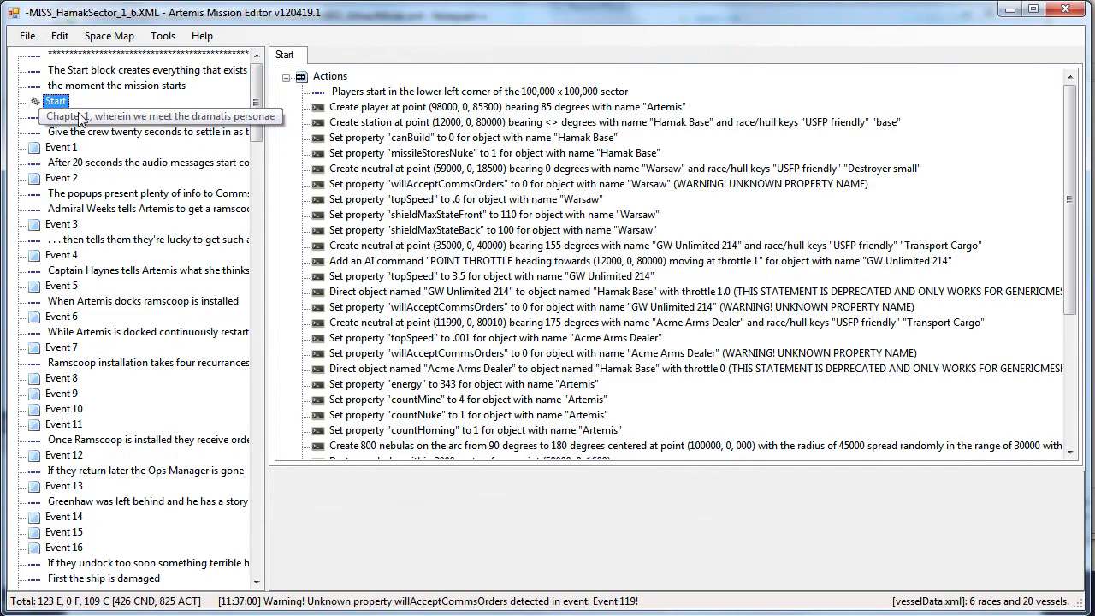
pyautogui.click(86, 117)
pyautogui.click(103, 134)
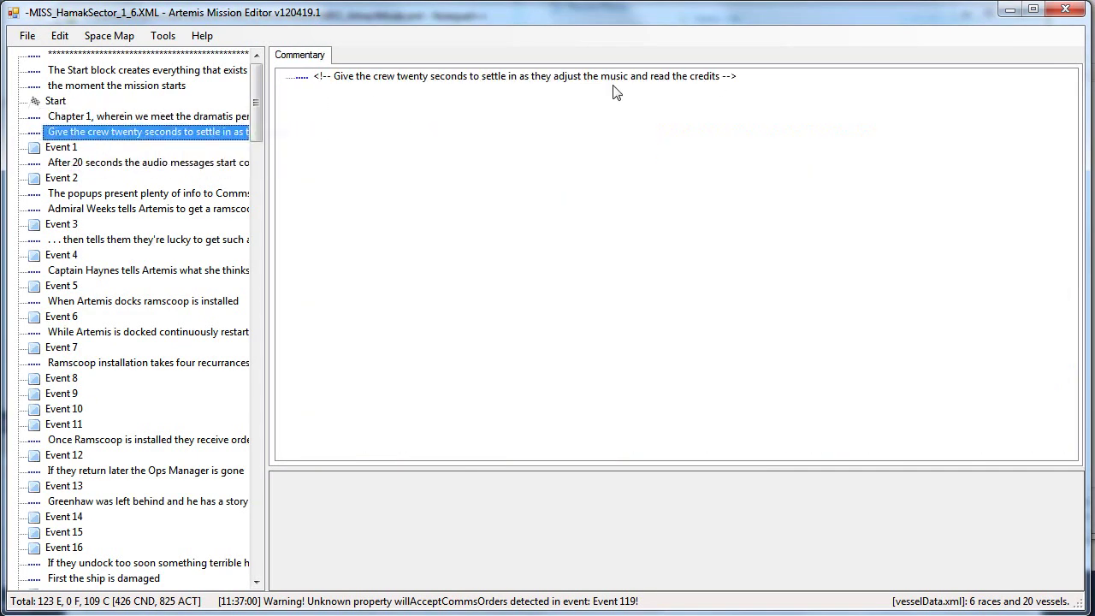
pyautogui.click(56, 101)
pyautogui.click(61, 148)
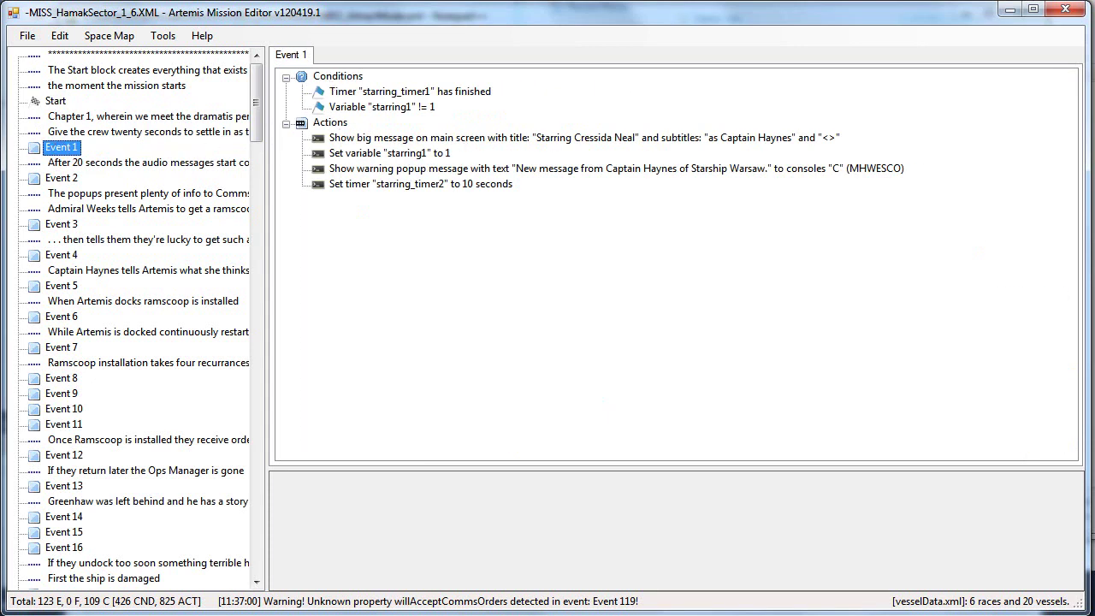
# Step: Switch to Notepad++ and highlight the action lines of the replenish_timer event, from countnuke through set_timer
pyautogui.hotkey('alt', 'Tab')
pyautogui.scroll(-5, 396, 177)
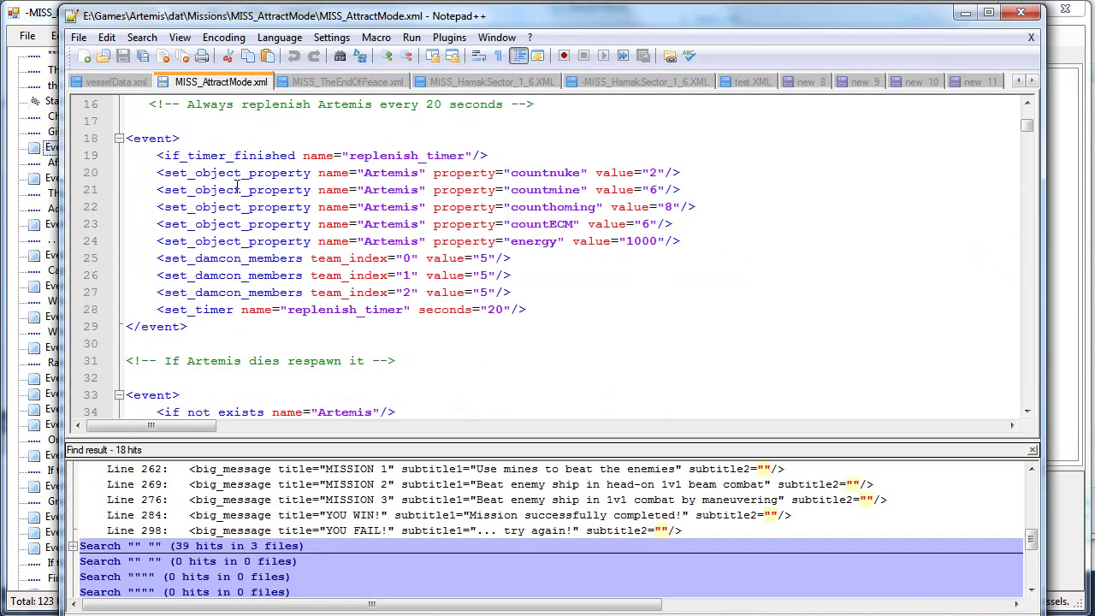
pyautogui.click(187, 157)
pyautogui.moveTo(157, 172); pyautogui.dragTo(597, 305)
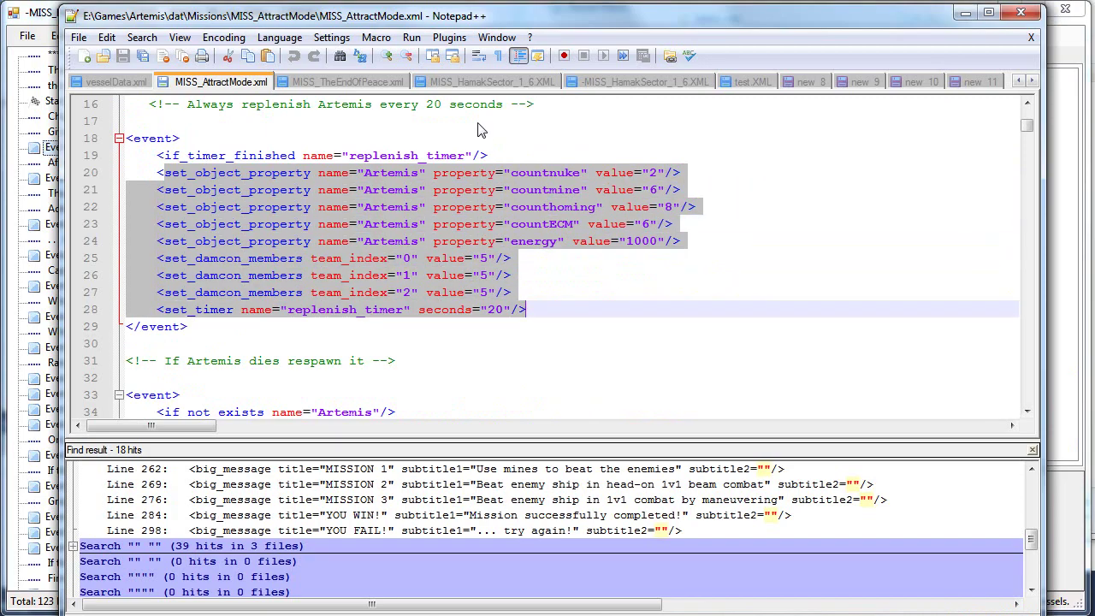
# Step: Return to Artemis Mission Editor and create a new empty mission in place of the Hamak Sector one
pyautogui.click(1060, 53)
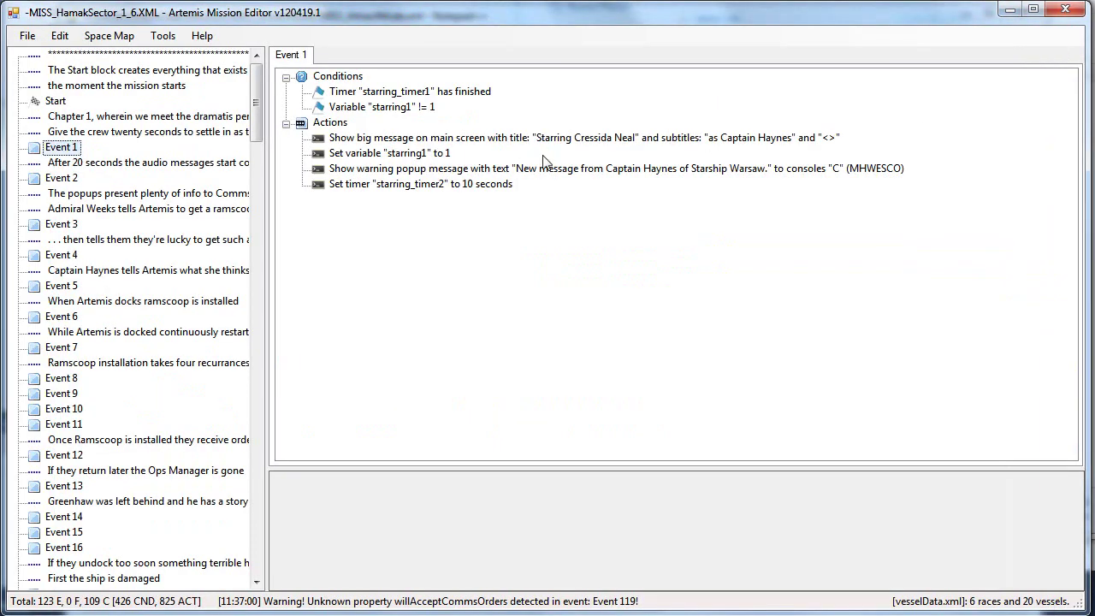
pyautogui.click(27, 35)
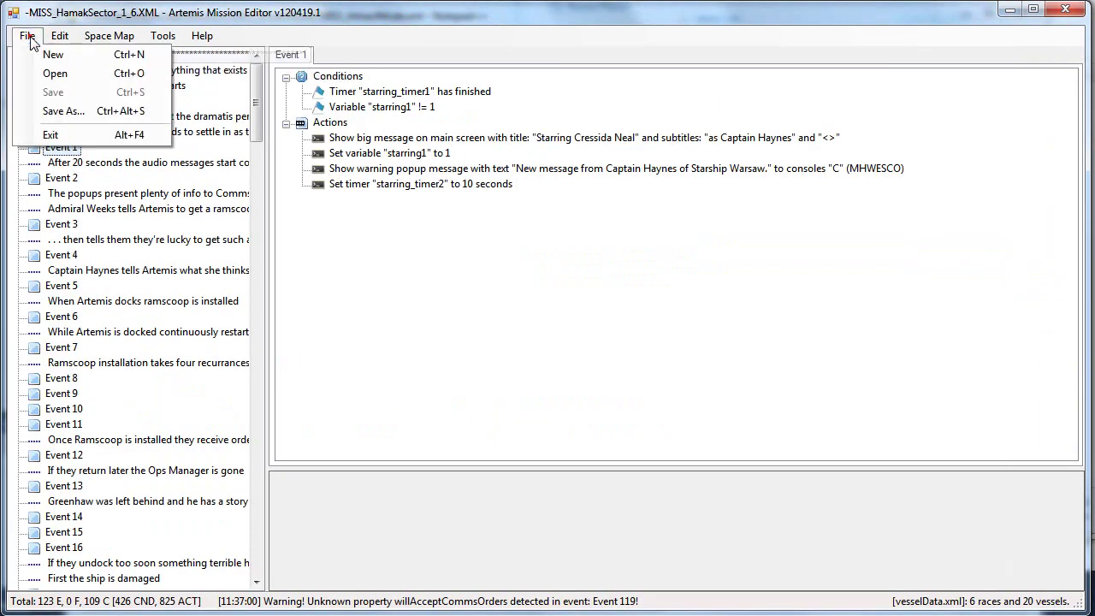
pyautogui.click(51, 55)
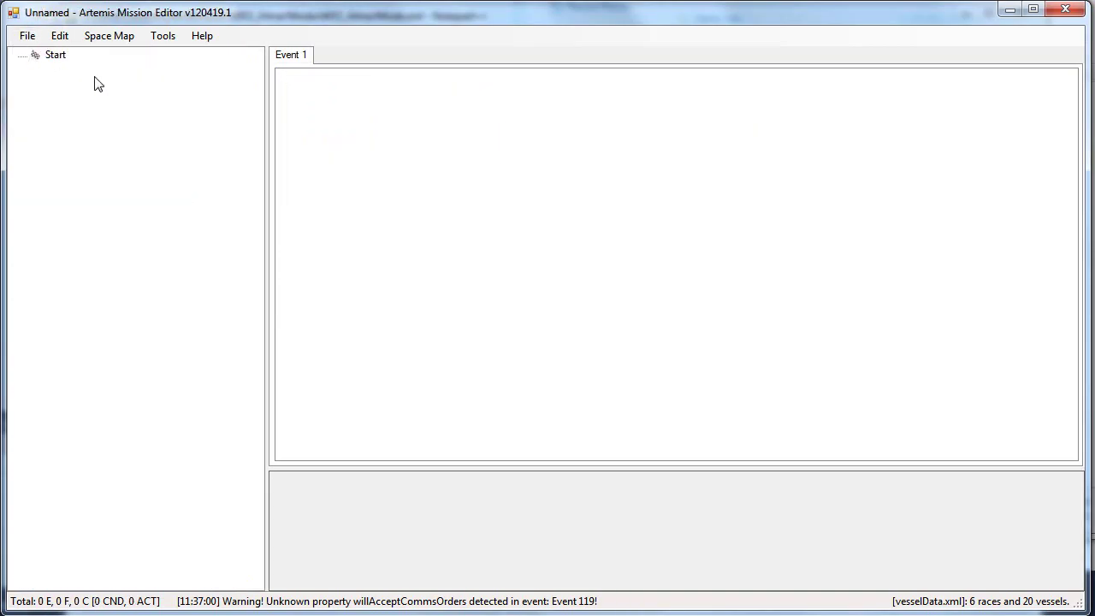
# Step: Open MISS_KobayashiMaru.xml from the MISS_KobayashiMaru folder under Missions
pyautogui.click(30, 36)
pyautogui.click(56, 74)
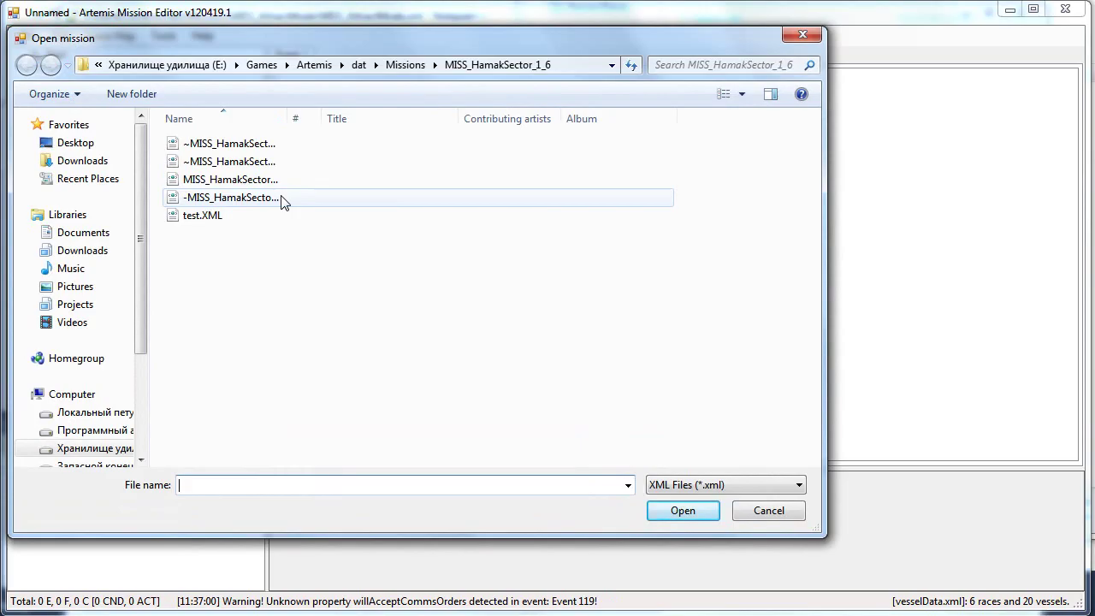
pyautogui.click(405, 68)
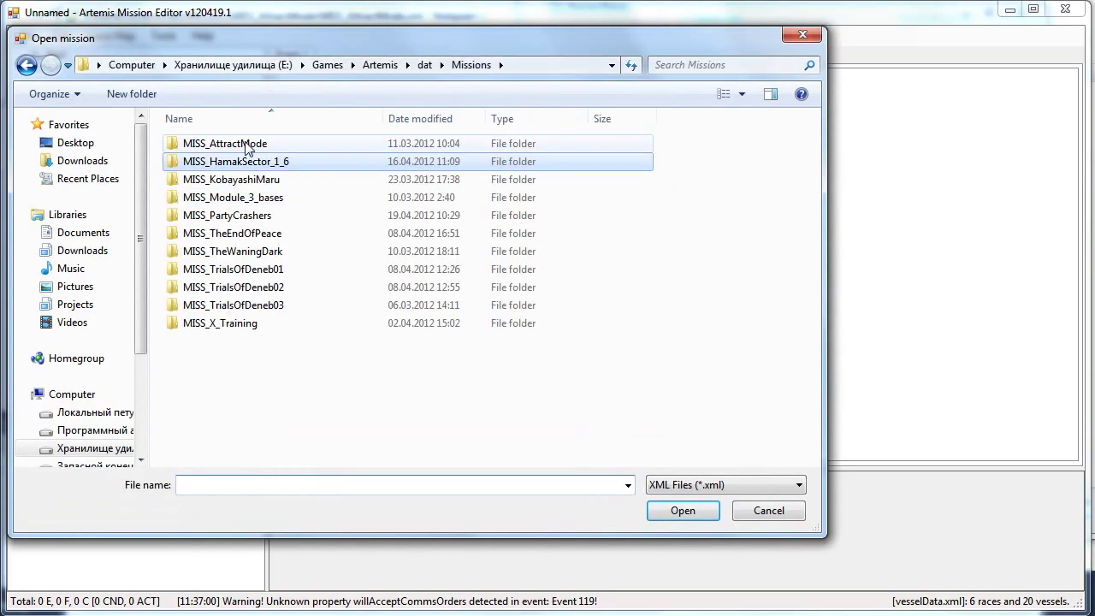
pyautogui.doubleClick(248, 179)
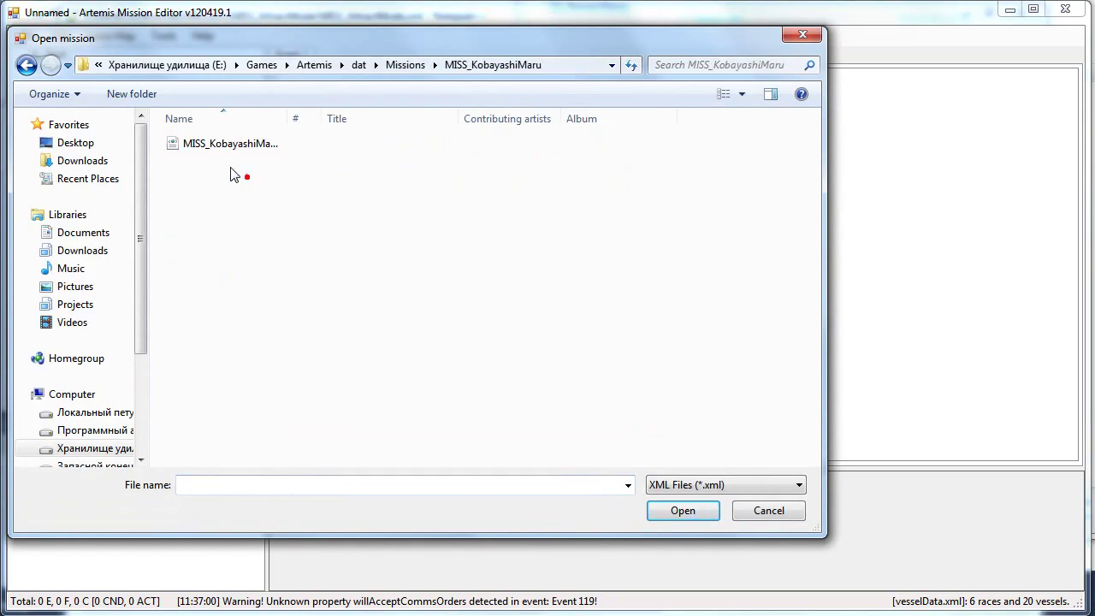
pyautogui.doubleClick(205, 143)
# Step: Inspect the kmcommA and test fleet statements in Start and the asterisk comment, and view the warning log
pyautogui.click(359, 153)
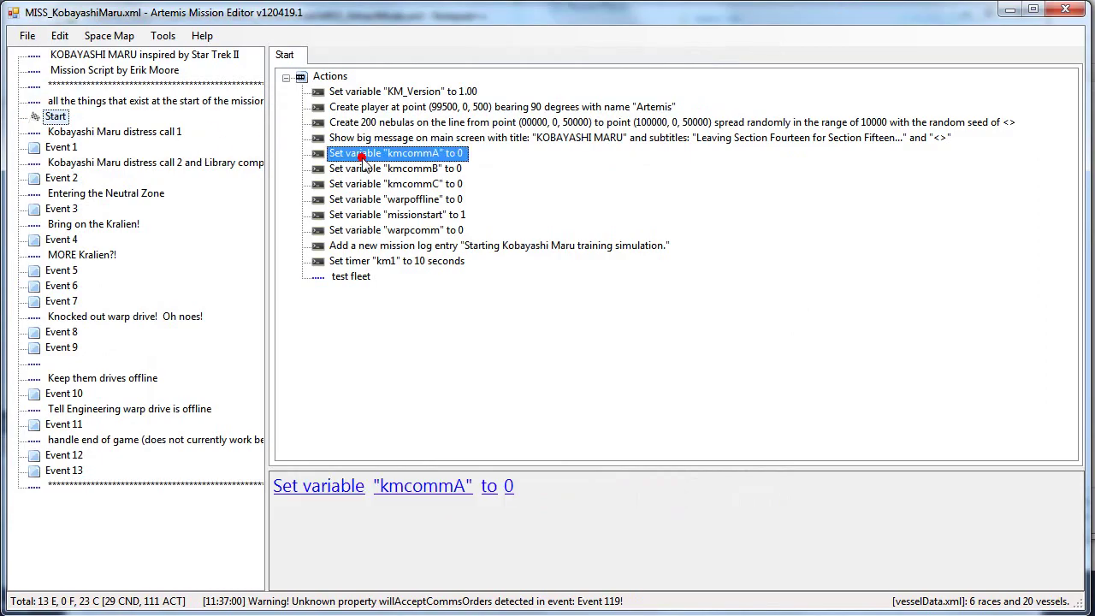
pyautogui.click(338, 276)
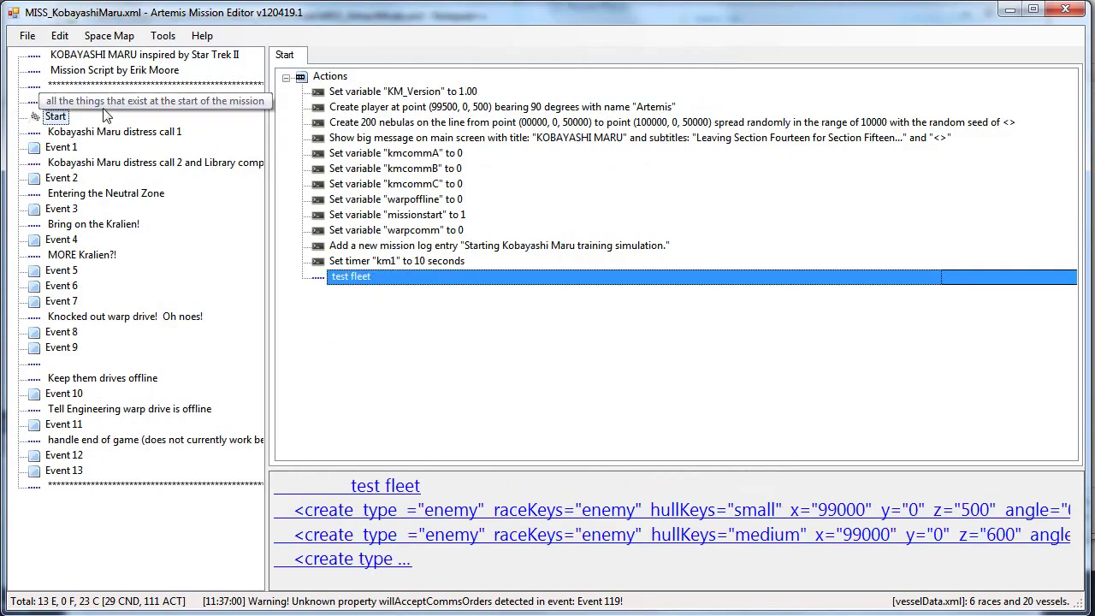
pyautogui.click(60, 86)
pyautogui.click(402, 76)
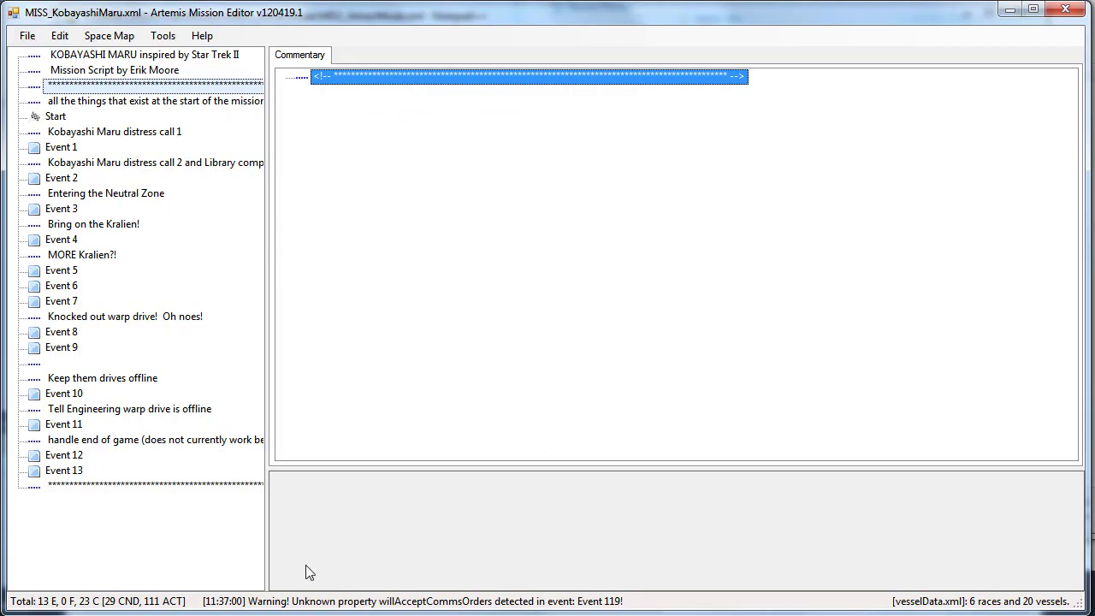
pyautogui.click(420, 601)
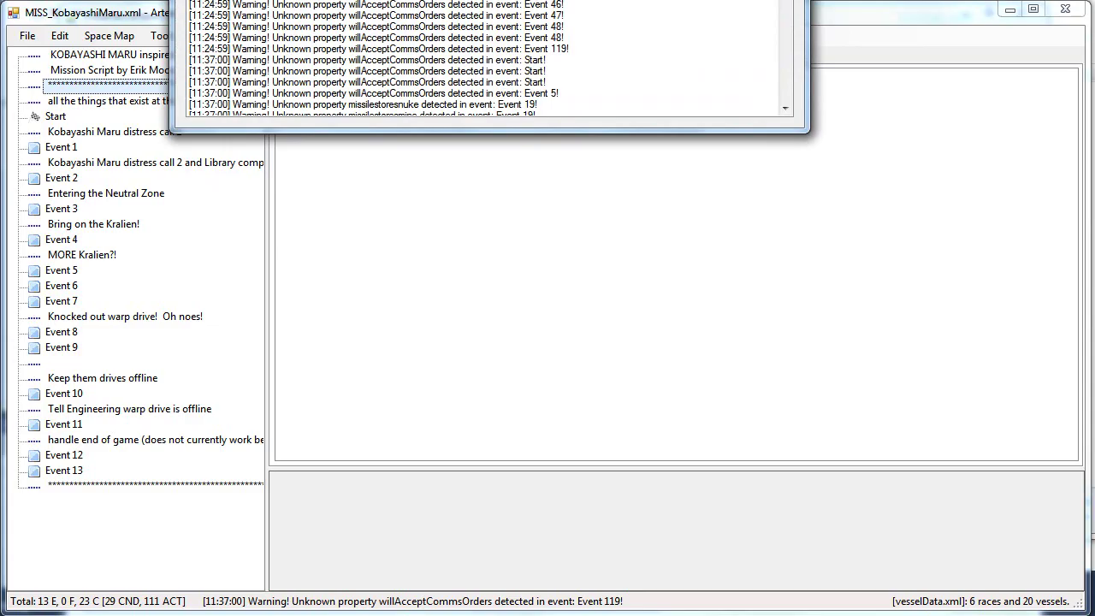
pyautogui.click(61, 86)
# Step: Open MISS_X_Training.xml from the MISS_X_Training folder under Missions
pyautogui.click(27, 35)
pyautogui.click(51, 75)
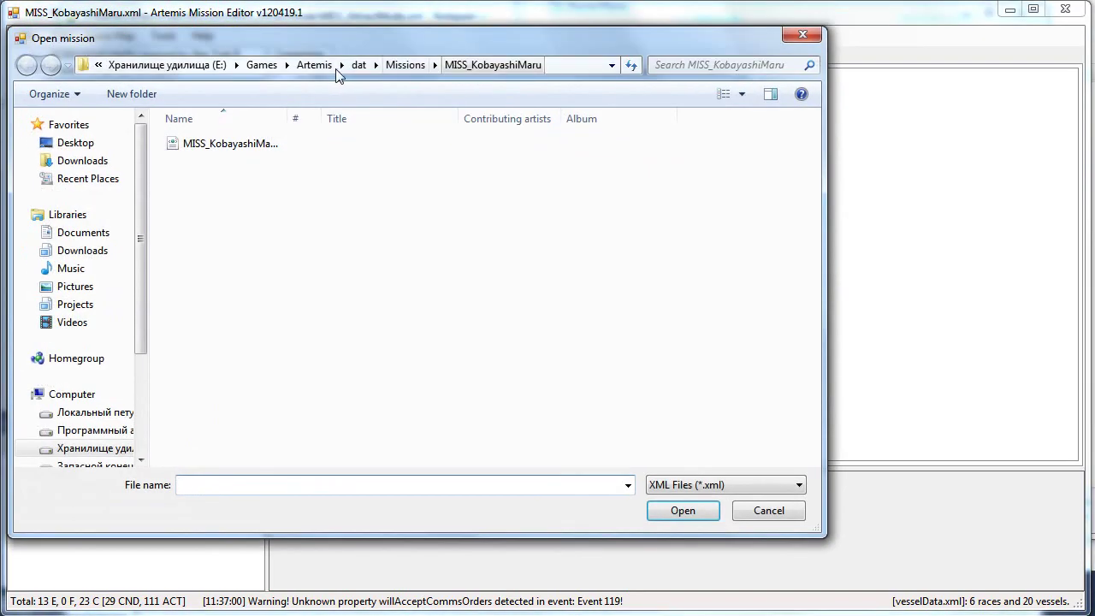
pyautogui.click(399, 64)
pyautogui.doubleClick(226, 323)
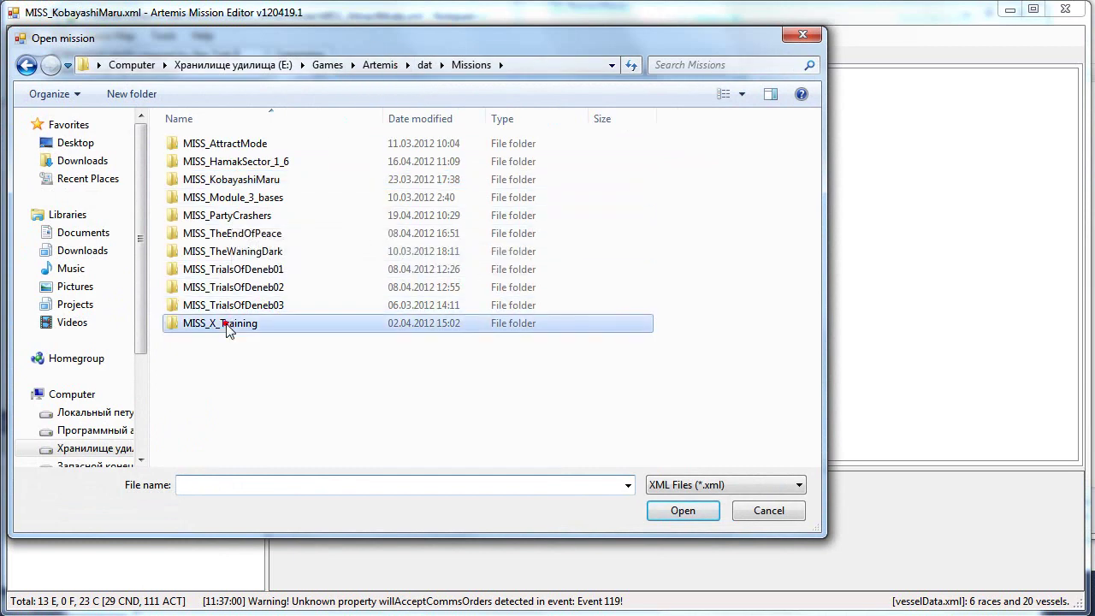
pyautogui.doubleClick(226, 163)
# Step: Open MISS_PartyCrashers.XML from the MISS_PartyCrashers folder under Missions
pyautogui.click(27, 35)
pyautogui.click(50, 74)
pyautogui.click(407, 69)
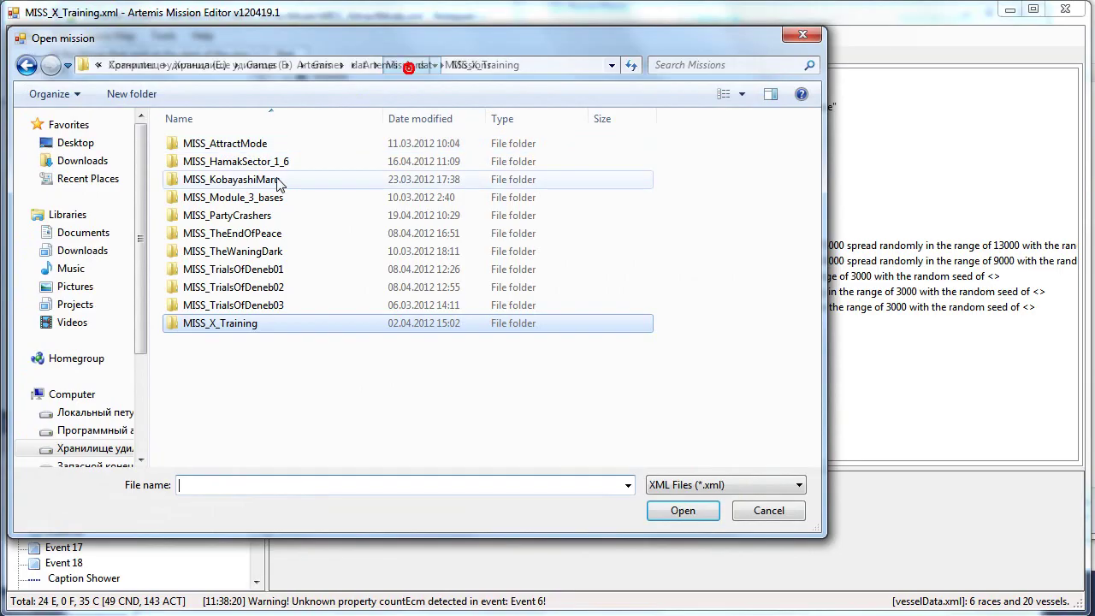
pyautogui.doubleClick(255, 218)
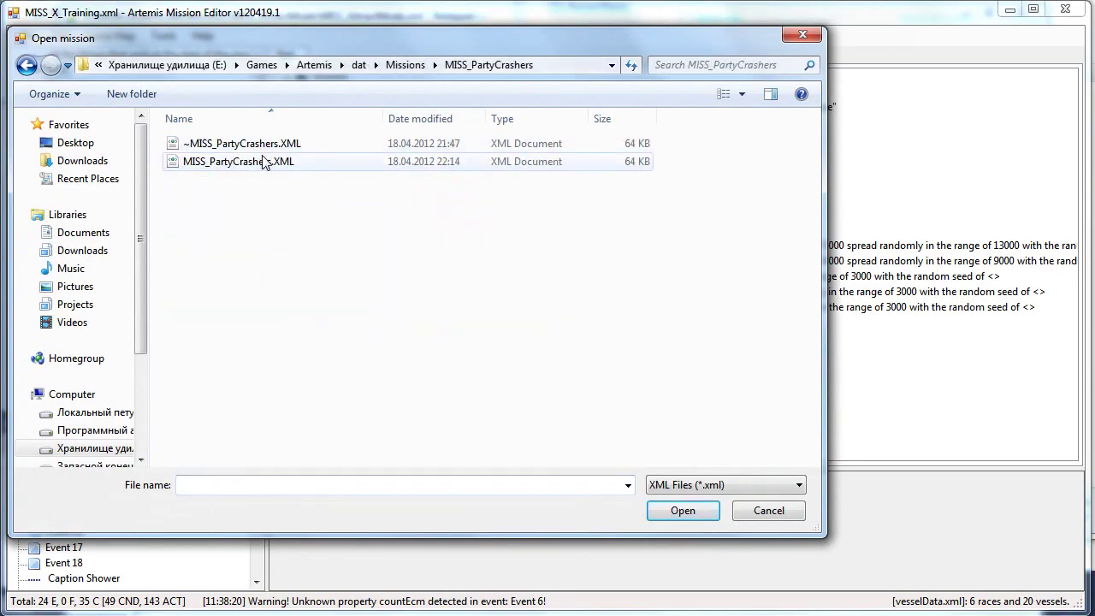
pyautogui.doubleClick(257, 163)
# Step: Create a new empty mission in place of the Party Crashers one
pyautogui.click(27, 35)
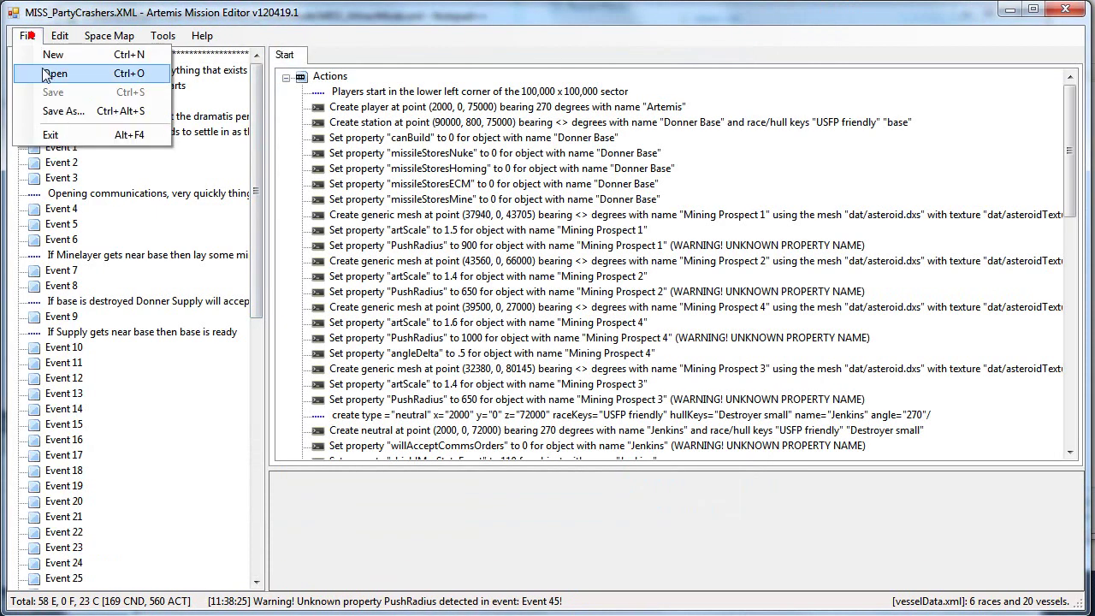
pyautogui.click(35, 54)
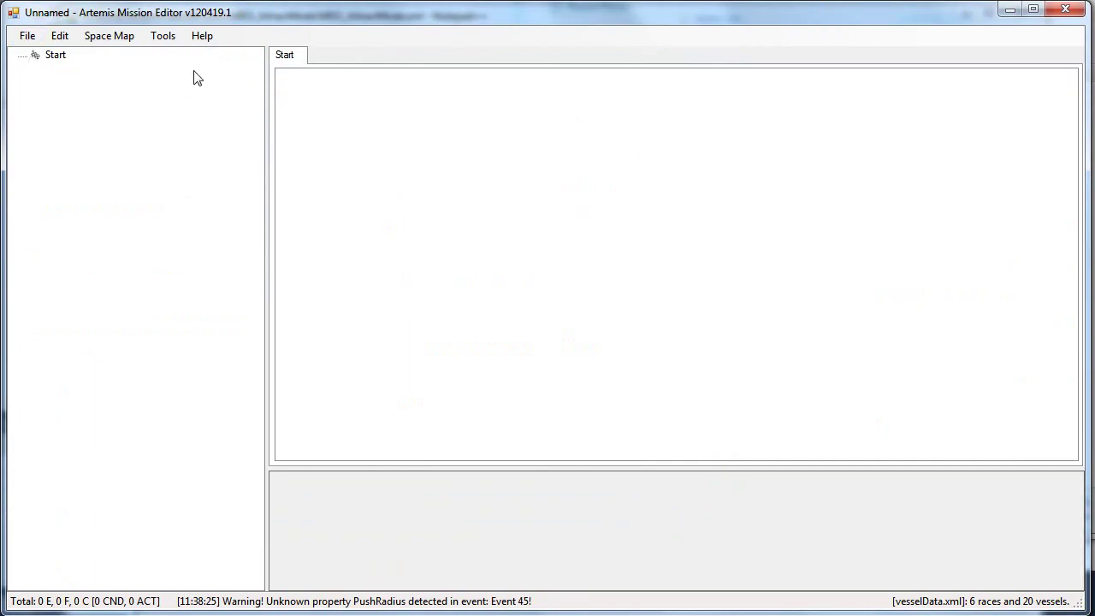
pyautogui.click(28, 35)
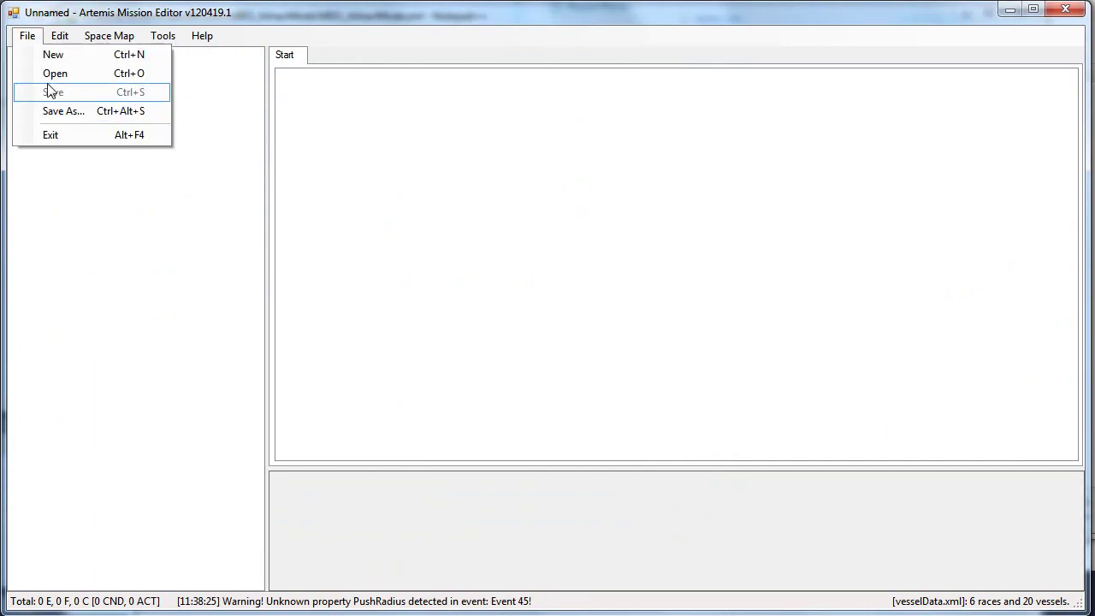
pyautogui.click(527, 140)
pyautogui.click(27, 35)
pyautogui.click(125, 267)
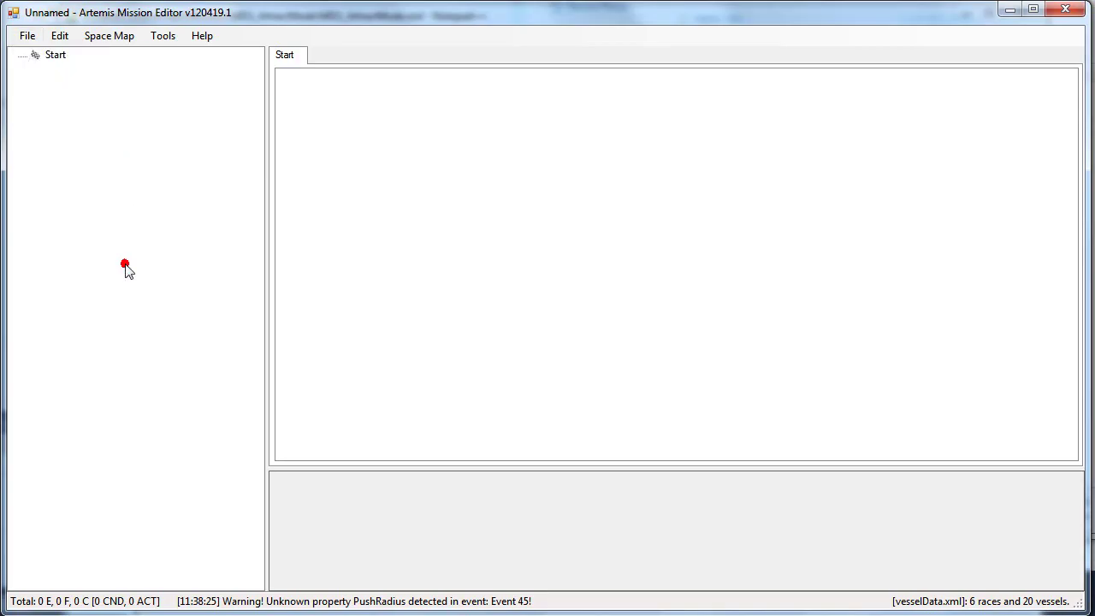
# Step: Add one new event to the empty mission's event list
pyautogui.click(78, 87)
pyautogui.rightClick(75, 85)
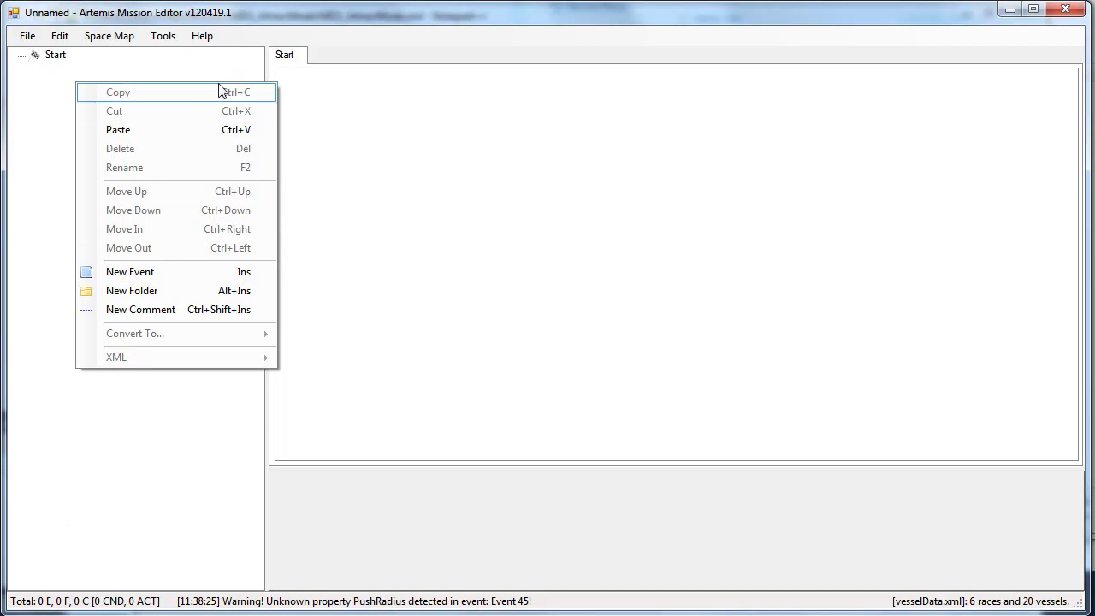
pyautogui.click(188, 276)
# Step: Add a second event, then a folder with a nested folder that contains two new events
pyautogui.rightClick(144, 214)
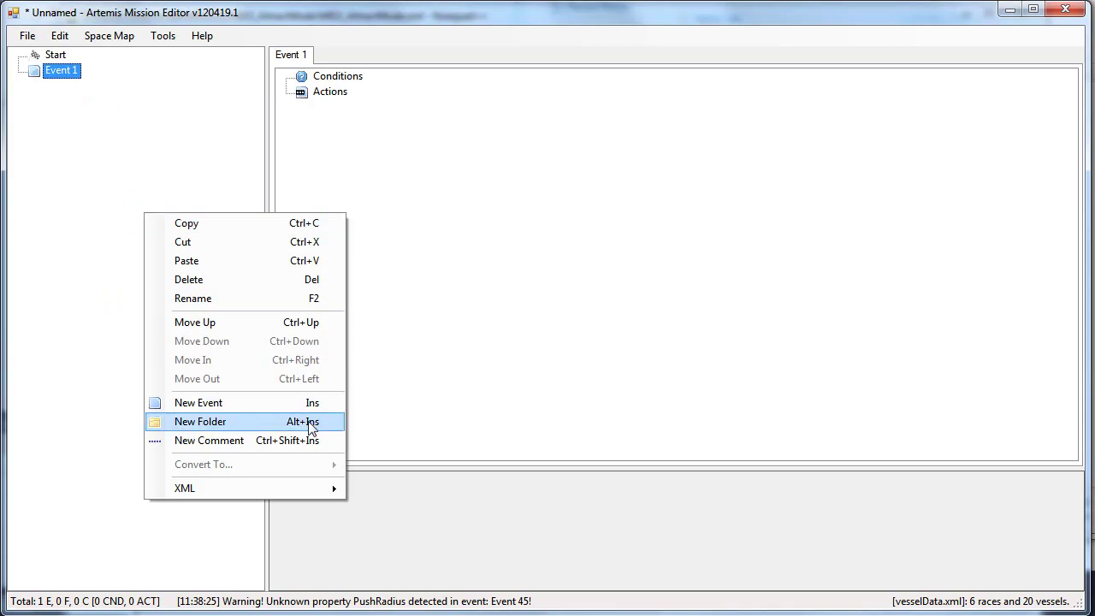
pyautogui.press('Escape')
pyautogui.click(125, 286)
pyautogui.press('Insert')
pyautogui.press('alt+Insert')
pyautogui.press('alt+Insert')
pyautogui.press('Insert')
pyautogui.press('Insert')
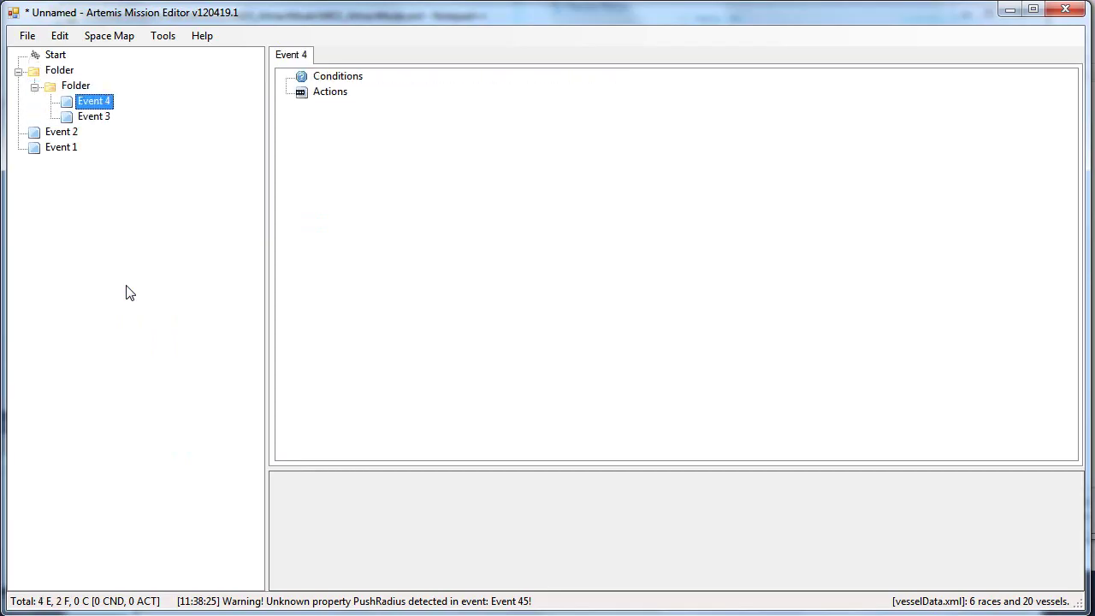
# Step: Add three more events to the nested folder and three events directly inside the outer folder
pyautogui.press('Insert')
pyautogui.press('Insert')
pyautogui.press('Insert')
pyautogui.press('Insert')
pyautogui.press('Insert')
pyautogui.press('Insert')
# Step: Add a second nested folder inside the outer folder and fill it with four new events
pyautogui.press('alt+Insert')
pyautogui.press('Insert')
pyautogui.press('Insert')
pyautogui.press('Insert')
pyautogui.press('Insert')
# Step: Insert a blank comment between the outer folder and Event 2
pyautogui.press('Down')
pyautogui.press('Down')
pyautogui.press('Down')
pyautogui.press('Down')
pyautogui.press('Down')
pyautogui.press('Down')
pyautogui.press('Down')
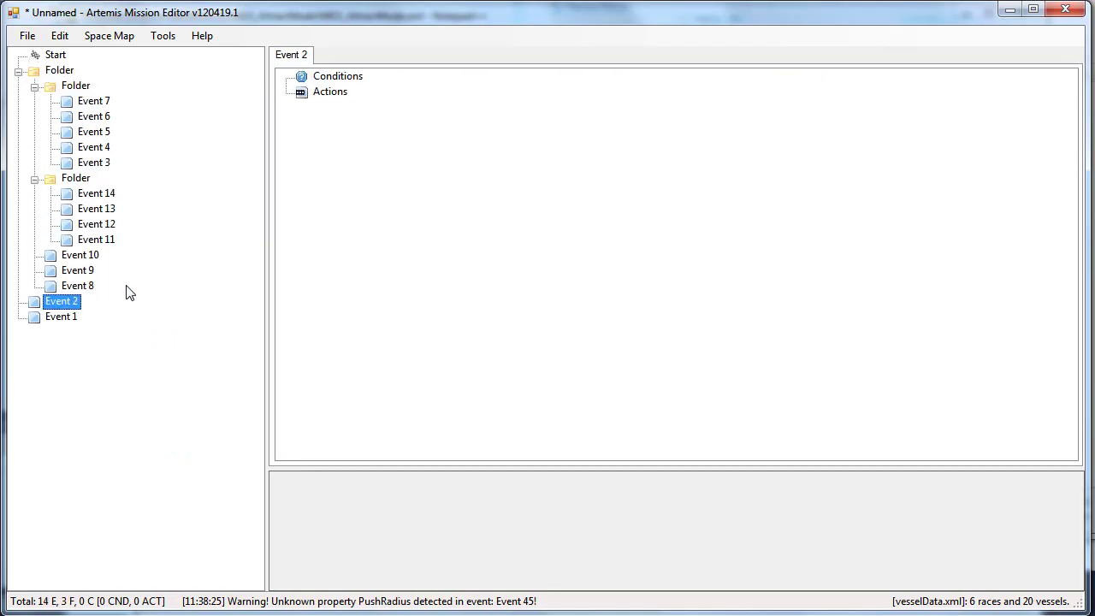
pyautogui.press('ctrl+Insert')
# Step: Insert a blank comment above the Start block and another one above the outer folder
pyautogui.press('Down')
pyautogui.press('Up')
pyautogui.press('Up')
pyautogui.press('Up')
pyautogui.press('Up')
pyautogui.press('Up')
pyautogui.press('Up')
pyautogui.press('Up')
pyautogui.press('Up')
pyautogui.press('Up')
pyautogui.press('Up')
pyautogui.press('Up')
pyautogui.press('Up')
pyautogui.press('Up')
pyautogui.press('Up')
pyautogui.press('Up')
pyautogui.press('Up')
pyautogui.press('Up')
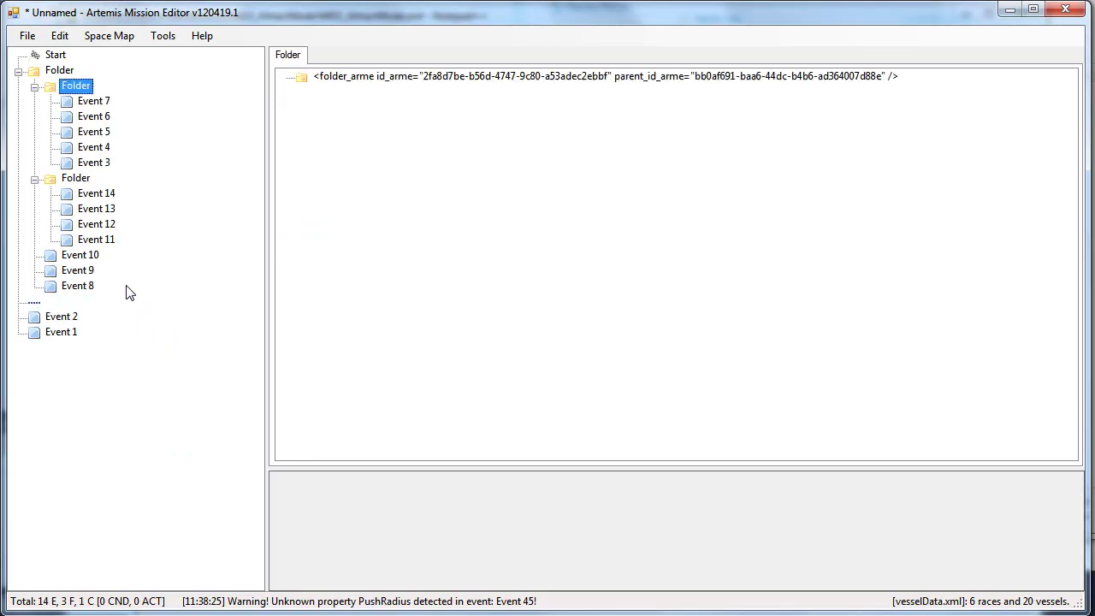
pyautogui.press('ctrl+Insert')
pyautogui.press('Down')
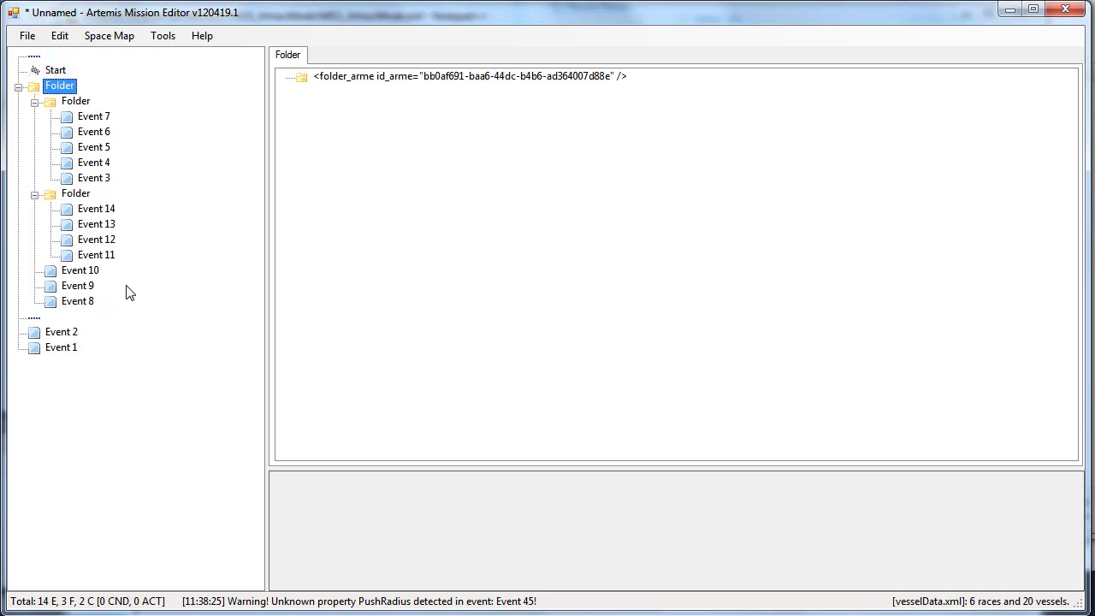
pyautogui.press('Down')
pyautogui.press('ctrl+Insert')
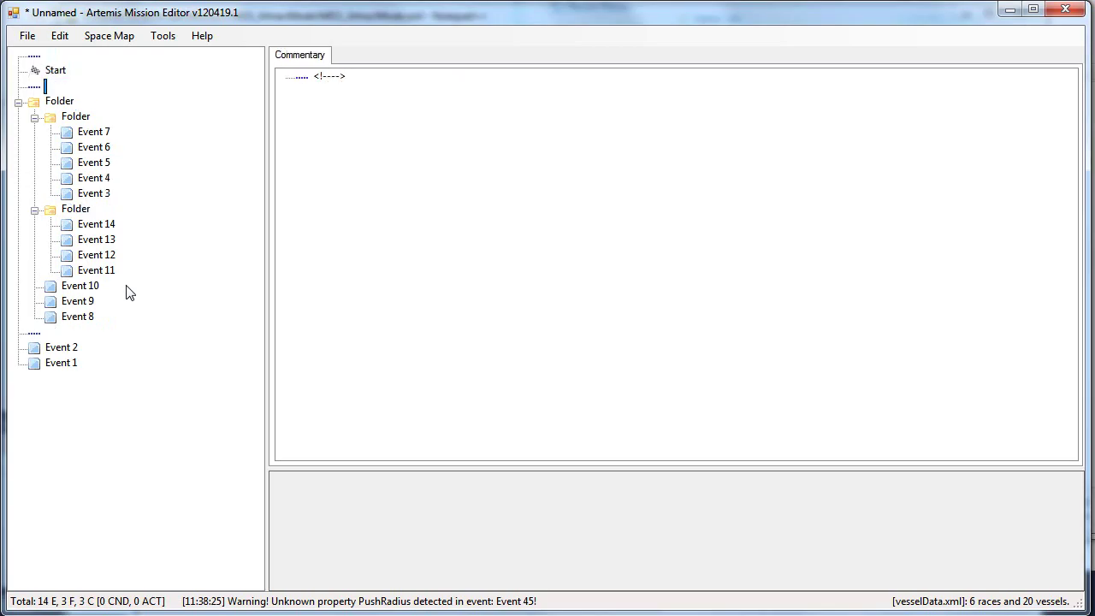
# Step: Open the MISS_PartyCrashers.XML mission again, discarding the unsaved changes to the unnamed mission
pyautogui.click(28, 36)
pyautogui.click(55, 73)
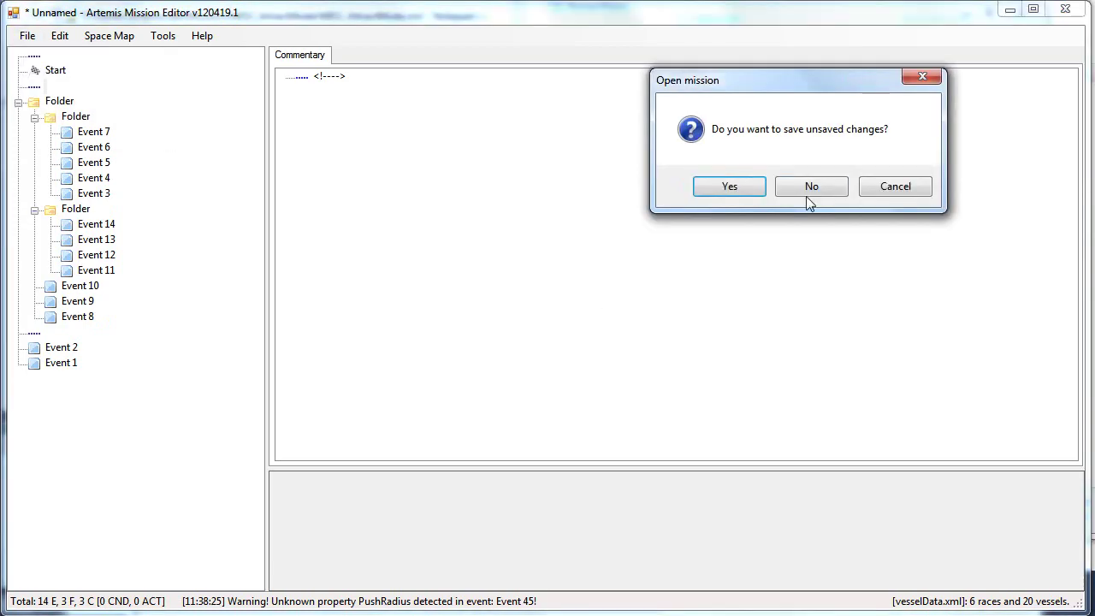
pyautogui.click(818, 185)
pyautogui.click(239, 166)
pyautogui.doubleClick(238, 165)
# Step: Insert a new folder above the comment about opening communications with Leroy
pyautogui.click(73, 208)
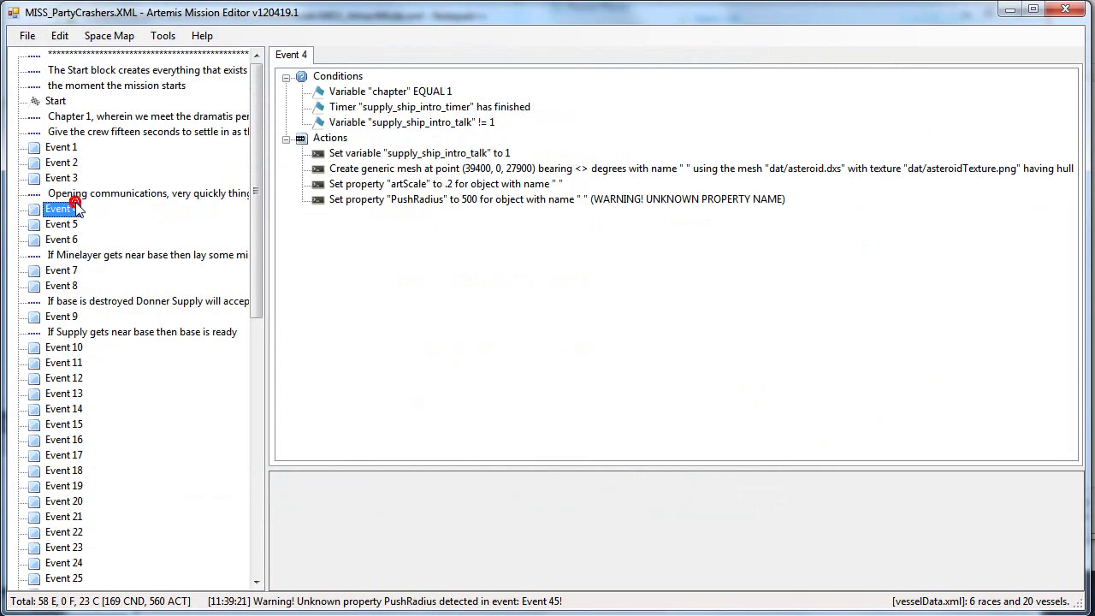
pyautogui.click(72, 224)
pyautogui.click(64, 240)
pyautogui.click(68, 224)
pyautogui.click(74, 193)
pyautogui.rightClick(72, 194)
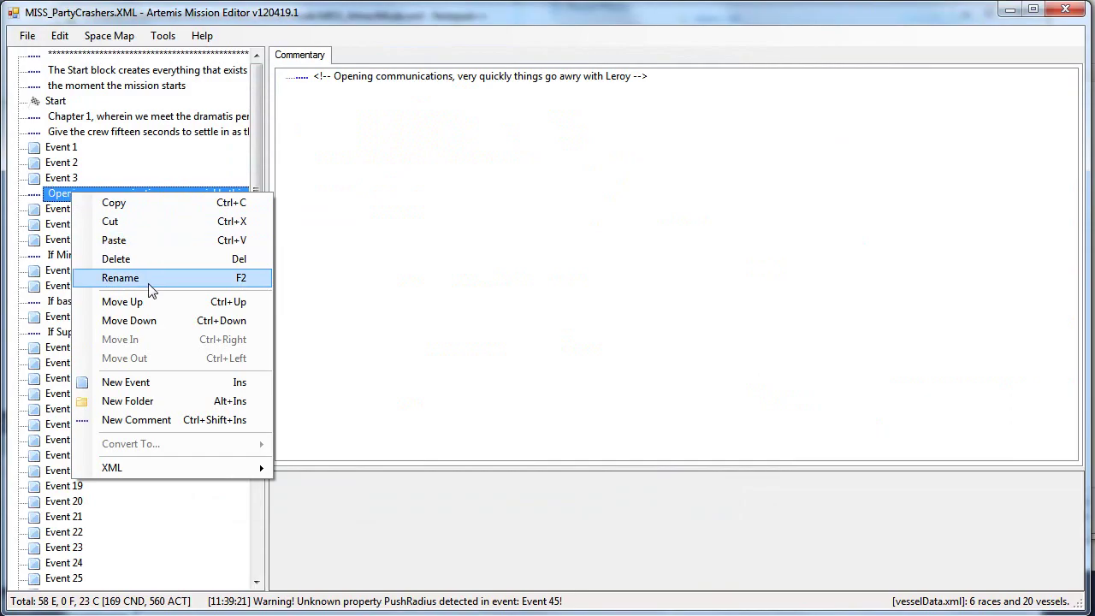
pyautogui.click(179, 401)
# Step: Move Events 4, 5 and 6 into the new folder and place the folder below the opening communications comment
pyautogui.moveTo(66, 224); pyautogui.dragTo(60, 194)
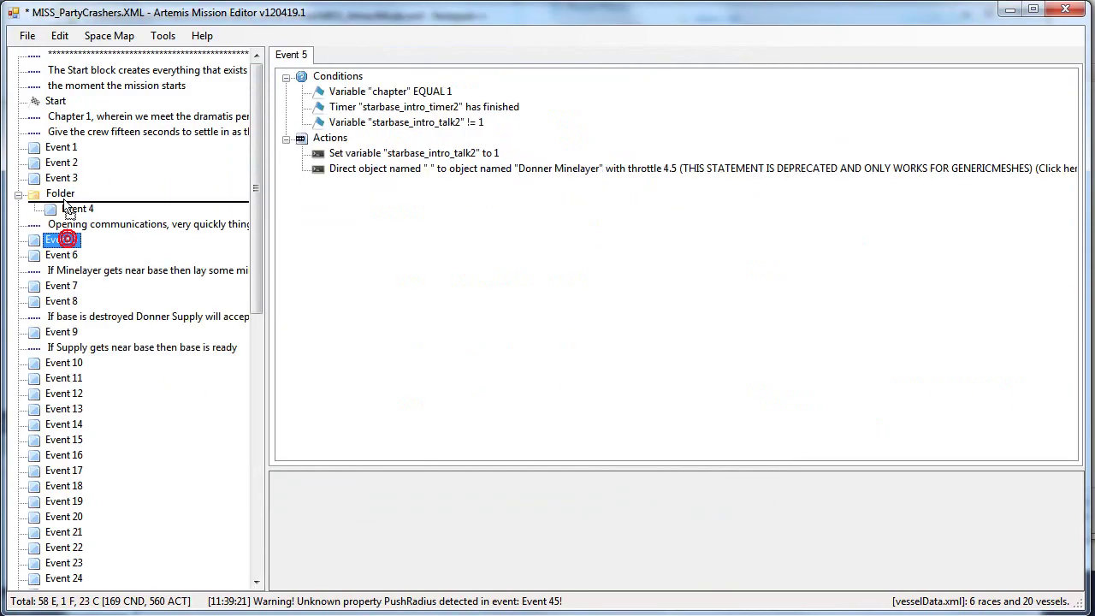
pyautogui.moveTo(67, 207); pyautogui.dragTo(67, 208)
pyautogui.moveTo(66, 255)
pyautogui.mouseDown()
pyautogui.moveTo(63, 199)
pyautogui.moveTo(58, 265)
pyautogui.mouseUp()
# Step: Rename the new folder as "Opening communications"
pyautogui.rightClick(63, 211)
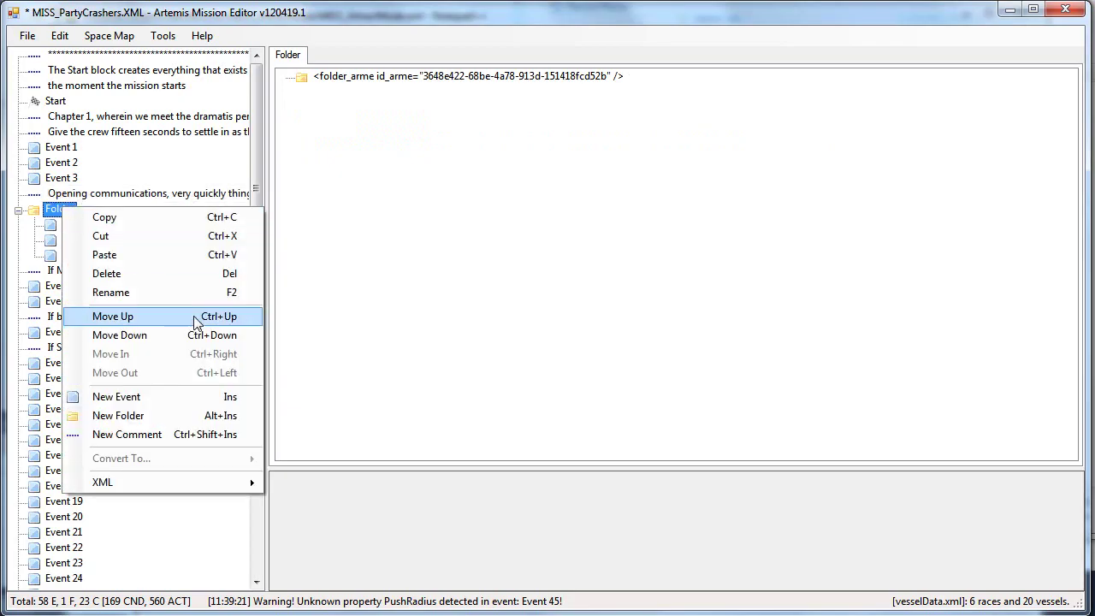
pyautogui.click(175, 294)
pyautogui.write('Opening communications')
pyautogui.press('Return')
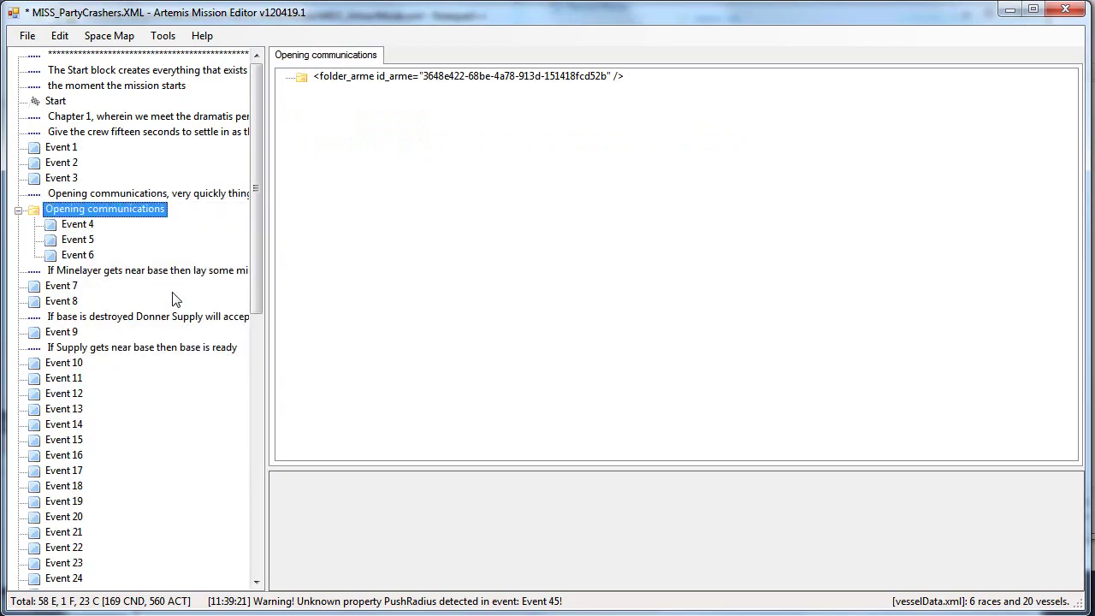
# Step: Move the Opening communications folder between Event 1 and Event 2, and move Event 2 to the end of that folder
pyautogui.rightClick(48, 217)
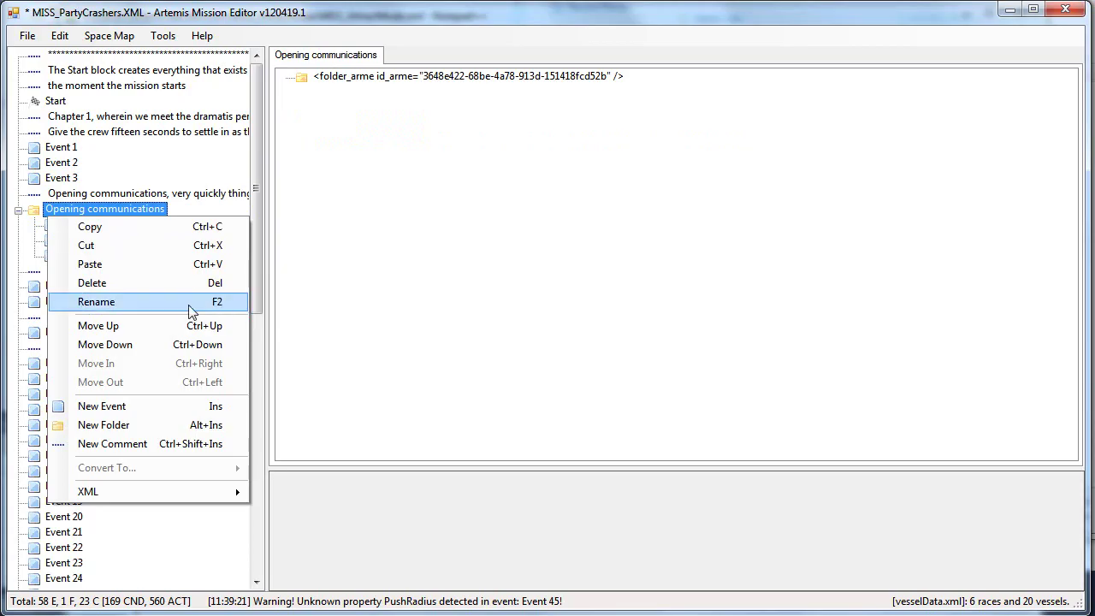
pyautogui.click(129, 193)
pyautogui.click(120, 210)
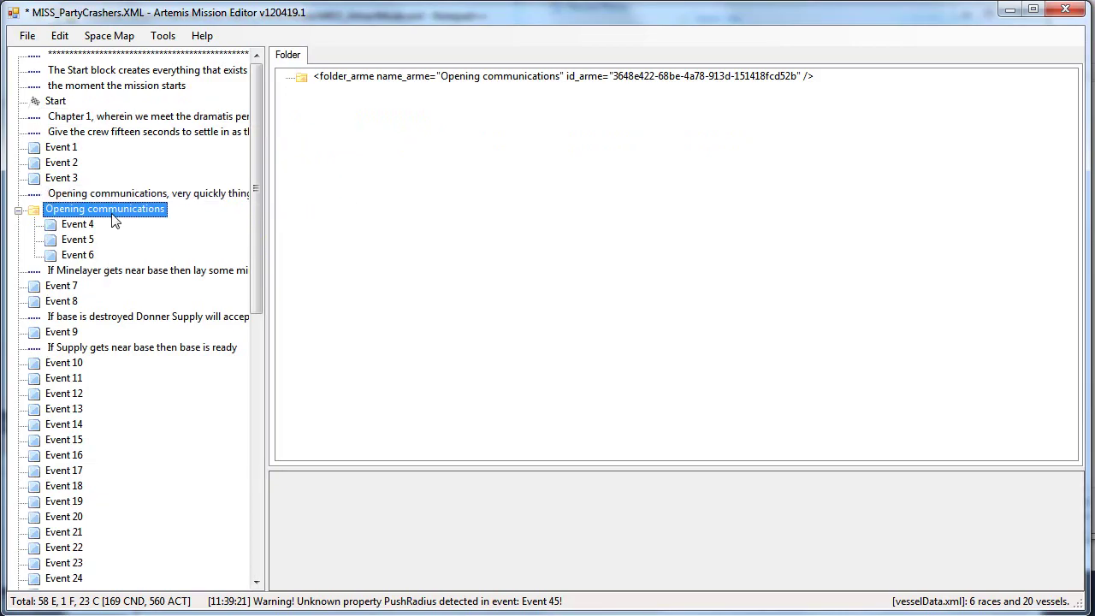
pyautogui.moveTo(112, 214); pyautogui.dragTo(124, 442)
pyautogui.moveTo(71, 382); pyautogui.dragTo(78, 163)
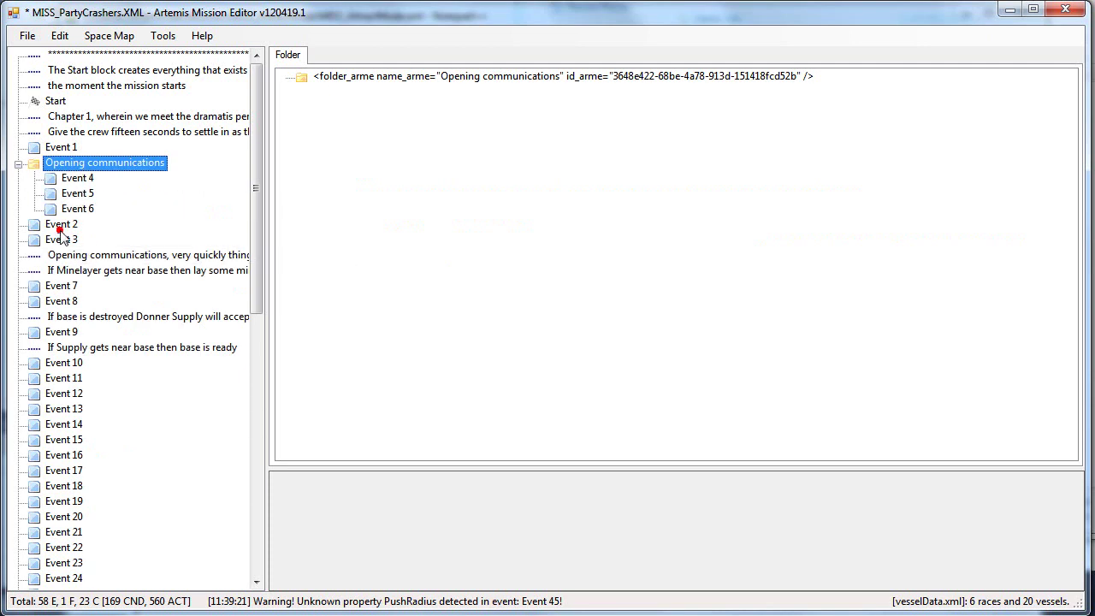
pyautogui.click(62, 225)
pyautogui.moveTo(68, 225); pyautogui.dragTo(128, 175)
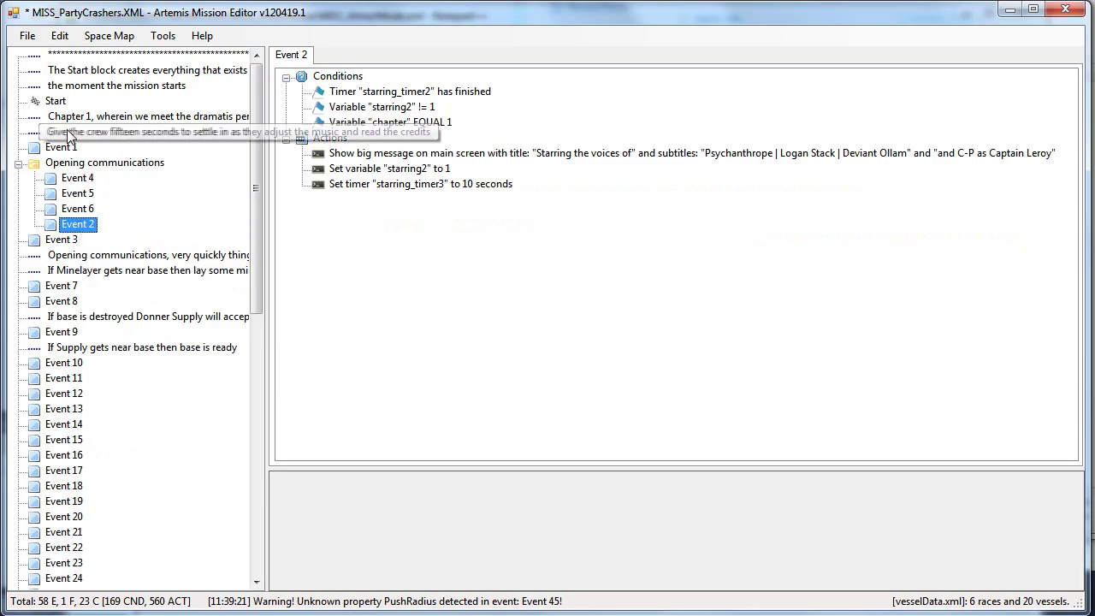
# Step: Try to move Event 10 up to the Start block
pyautogui.click(50, 364)
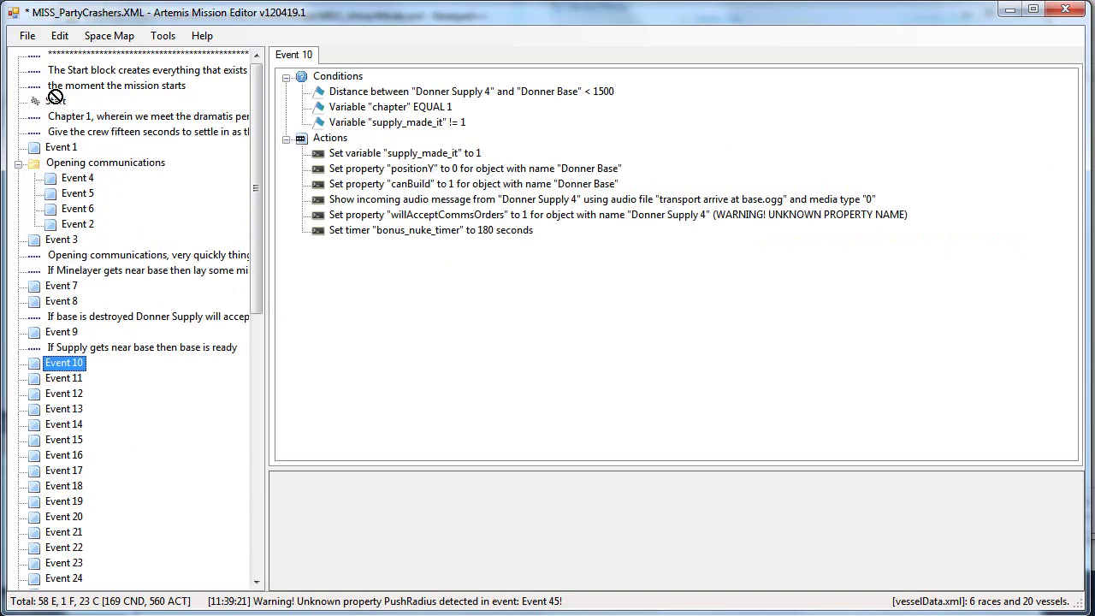
pyautogui.click(77, 335)
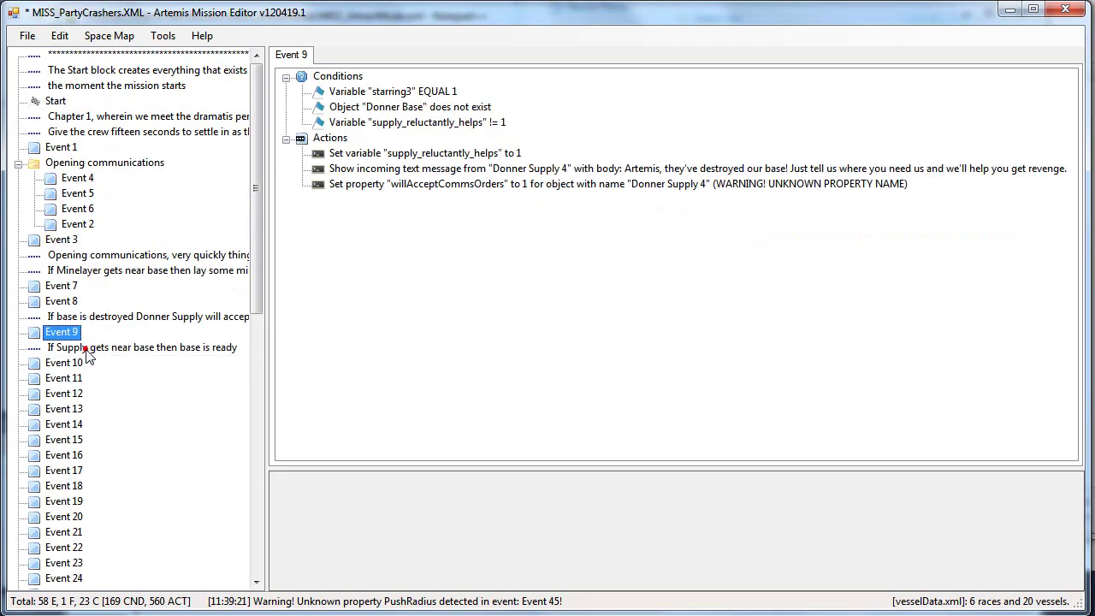
pyautogui.moveTo(81, 347)
pyautogui.mouseDown()
pyautogui.moveTo(64, 157)
pyautogui.moveTo(78, 362)
pyautogui.mouseUp()
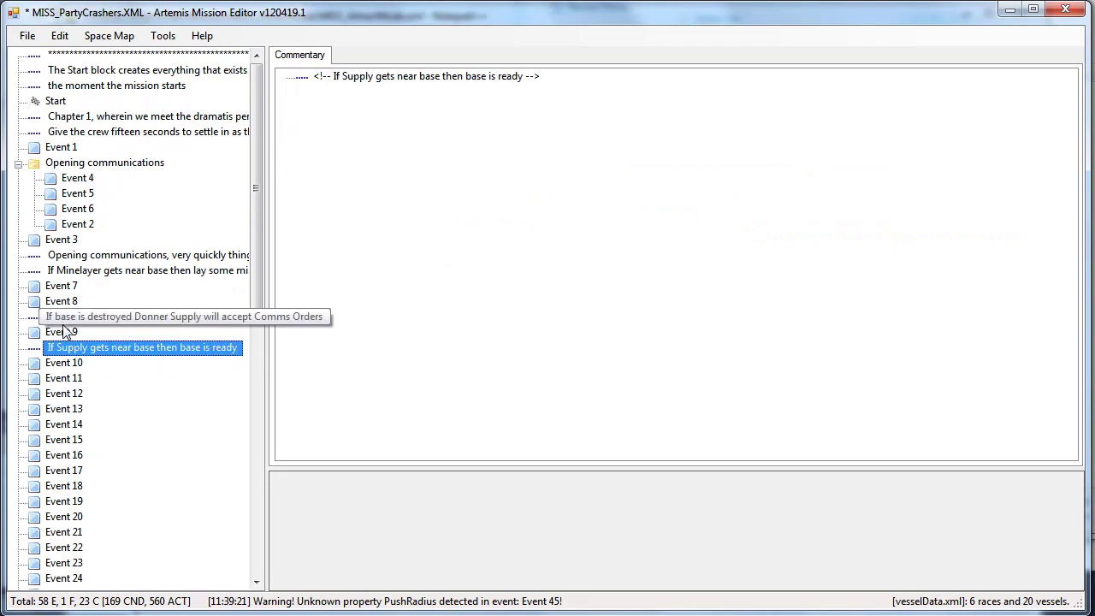
# Step: Move Event 3 up step by step into the Opening communications folder and back down to just below it
pyautogui.rightClick(60, 241)
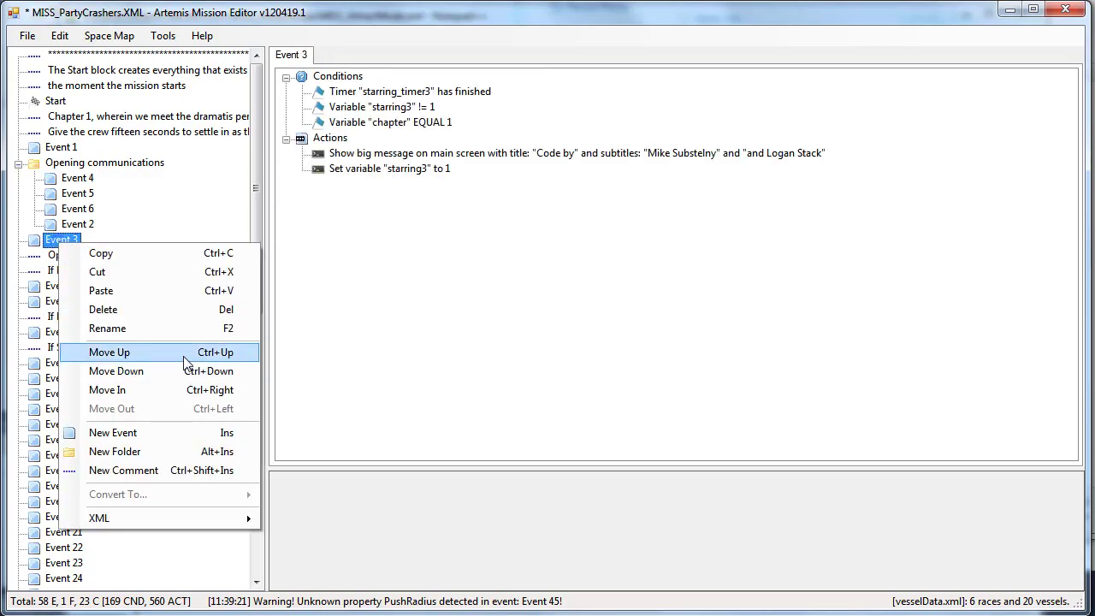
pyautogui.click(53, 242)
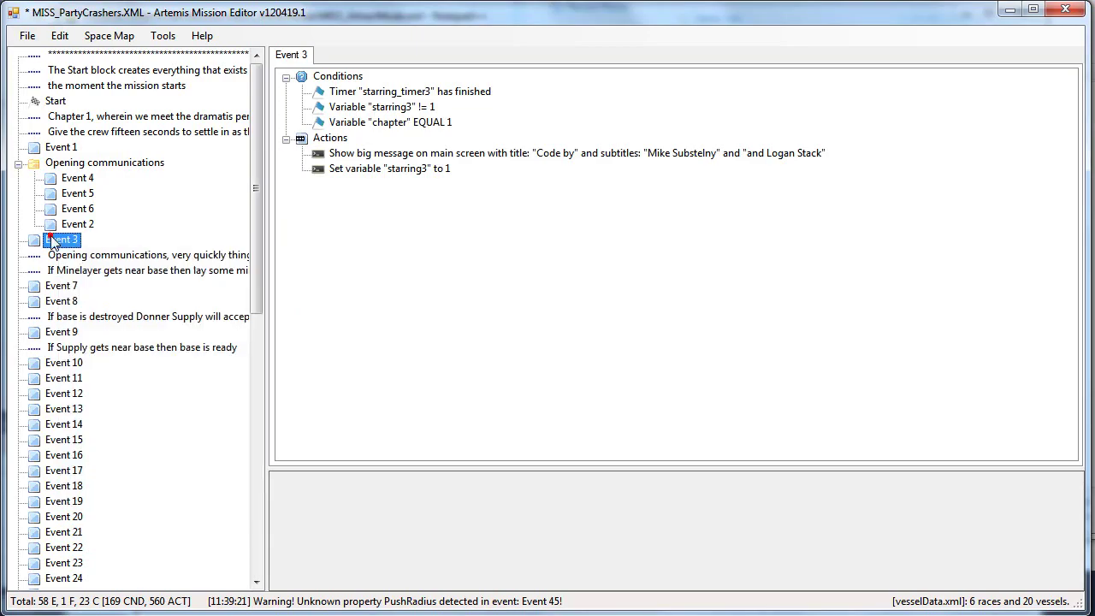
pyautogui.hotkey('ctrl', 'Down')
pyautogui.hotkey('ctrl', 'Up')
pyautogui.hotkey('ctrl', 'Up')
pyautogui.hotkey('ctrl', 'Up')
pyautogui.hotkey('ctrl', 'Up')
pyautogui.hotkey('ctrl', 'Up')
pyautogui.hotkey('ctrl', 'Up')
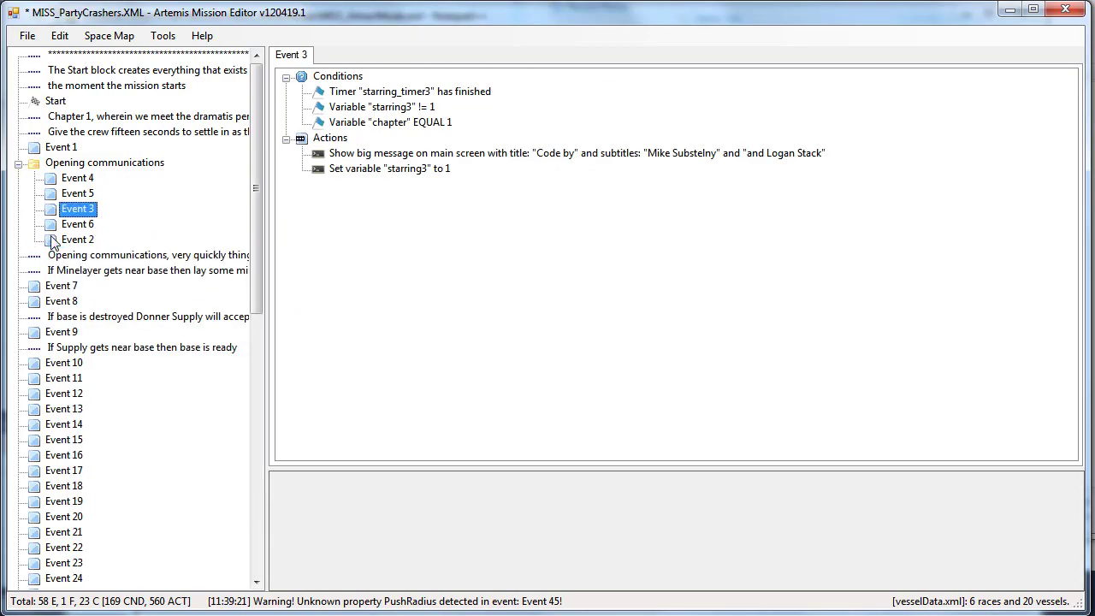
pyautogui.hotkey('ctrl', 'Up')
pyautogui.hotkey('ctrl', 'Down')
pyautogui.hotkey('ctrl', 'Down')
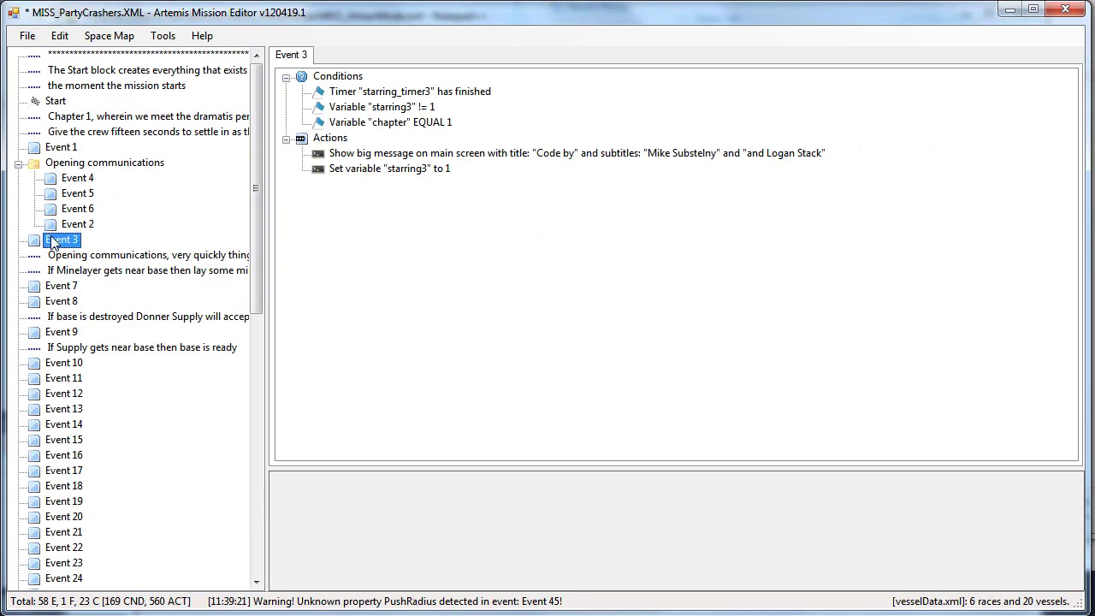
# Step: Delete Event 1 from the mission's event list
pyautogui.rightClick(62, 181)
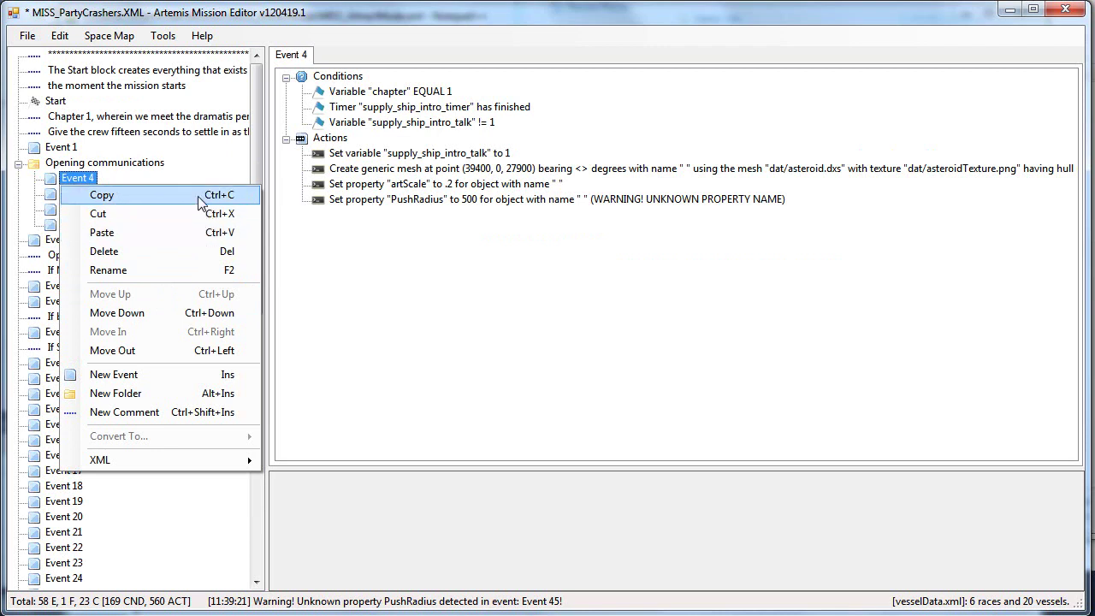
pyautogui.click(90, 163)
pyautogui.click(66, 147)
pyautogui.press('Delete')
# Step: Copy Event 3 and paste two duplicates of it directly above the original
pyautogui.press('Down')
pyautogui.press('Down')
pyautogui.press('Down')
pyautogui.press('Down')
pyautogui.press('Down')
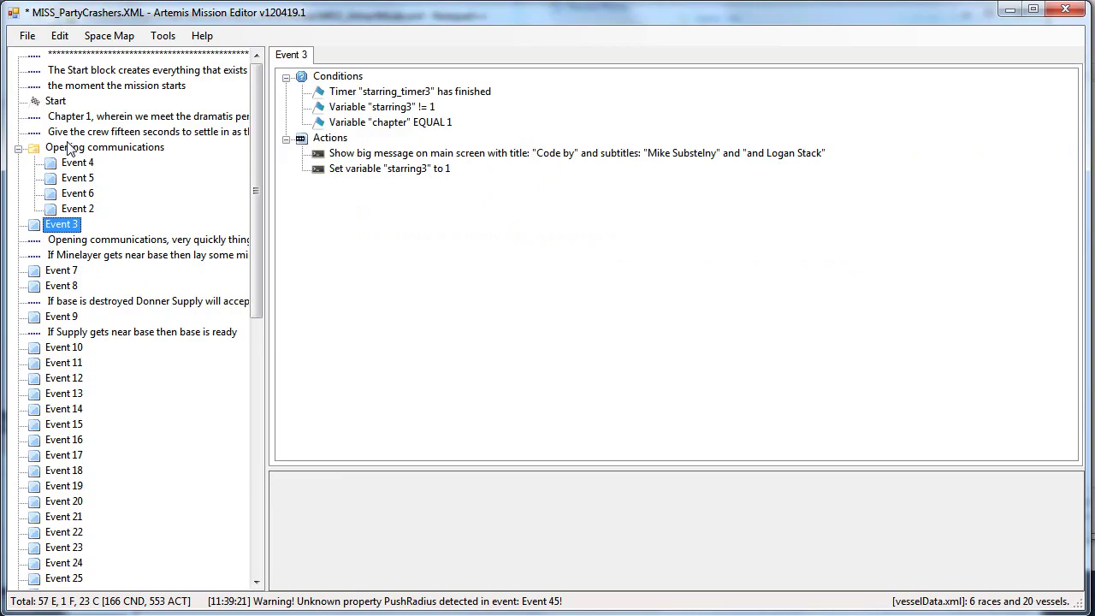
pyautogui.hotkey('ctrl', 'c')
pyautogui.hotkey('ctrl', 'v')
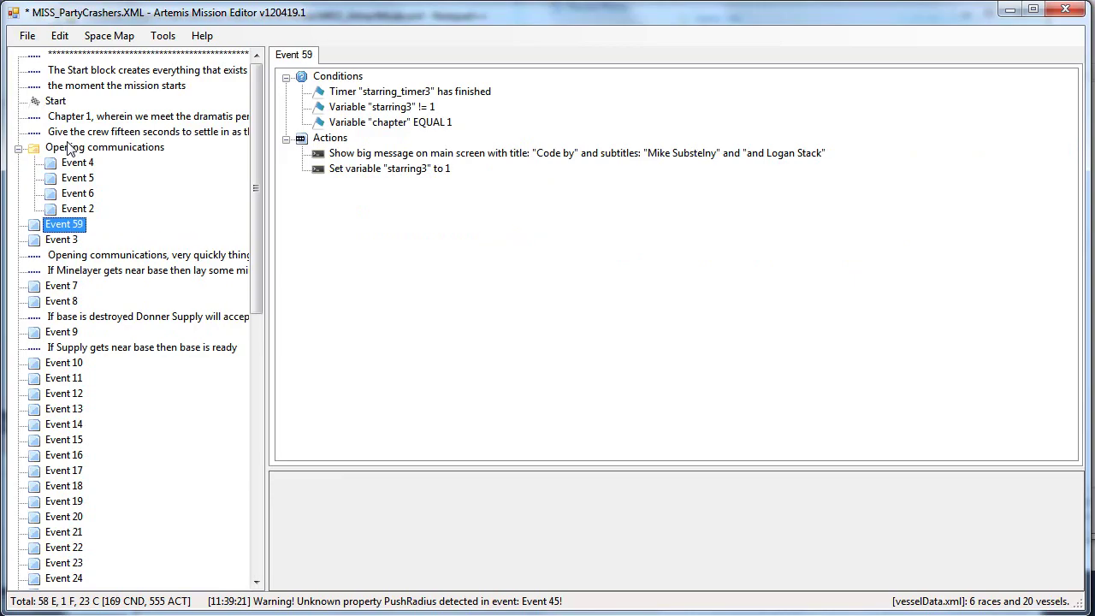
pyautogui.hotkey('ctrl', 'v')
# Step: Copy Event 10 and paste one duplicate of it directly above the original
pyautogui.click(67, 285)
pyautogui.click(64, 378)
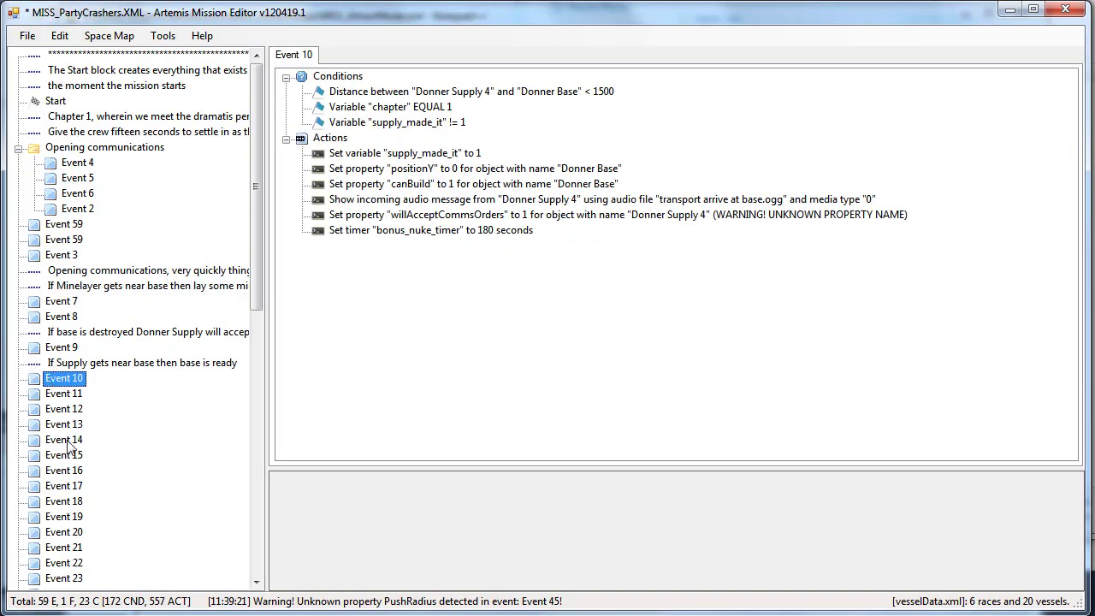
pyautogui.hotkey('ctrl', 'c')
pyautogui.hotkey('ctrl', 'v')
pyautogui.click(77, 411)
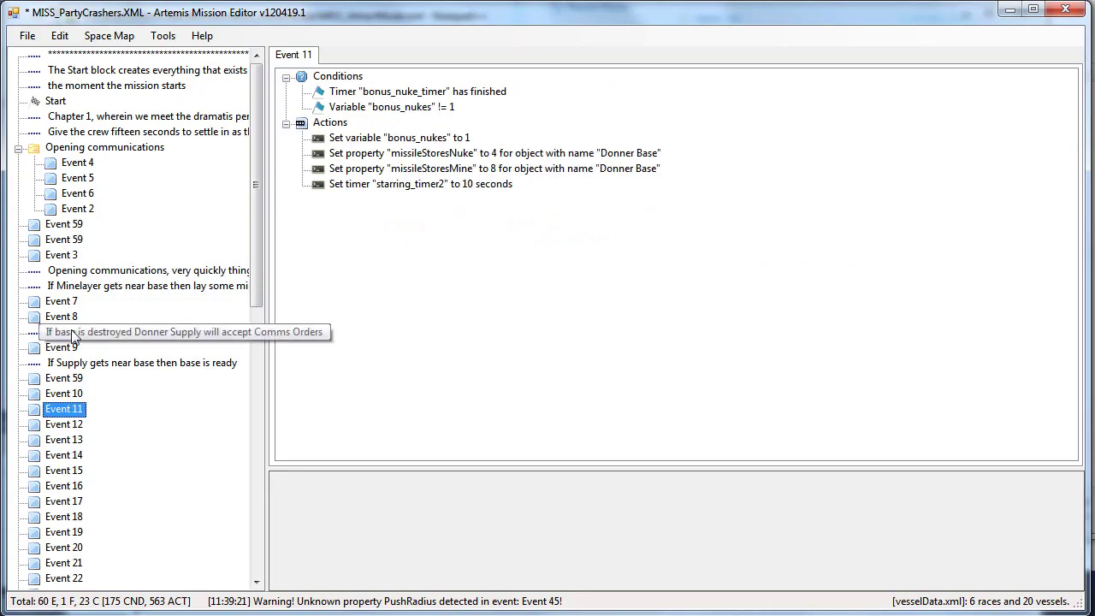
# Step: Show the XML code of Event 4 in the Opening communications folder, then close it
pyautogui.click(57, 102)
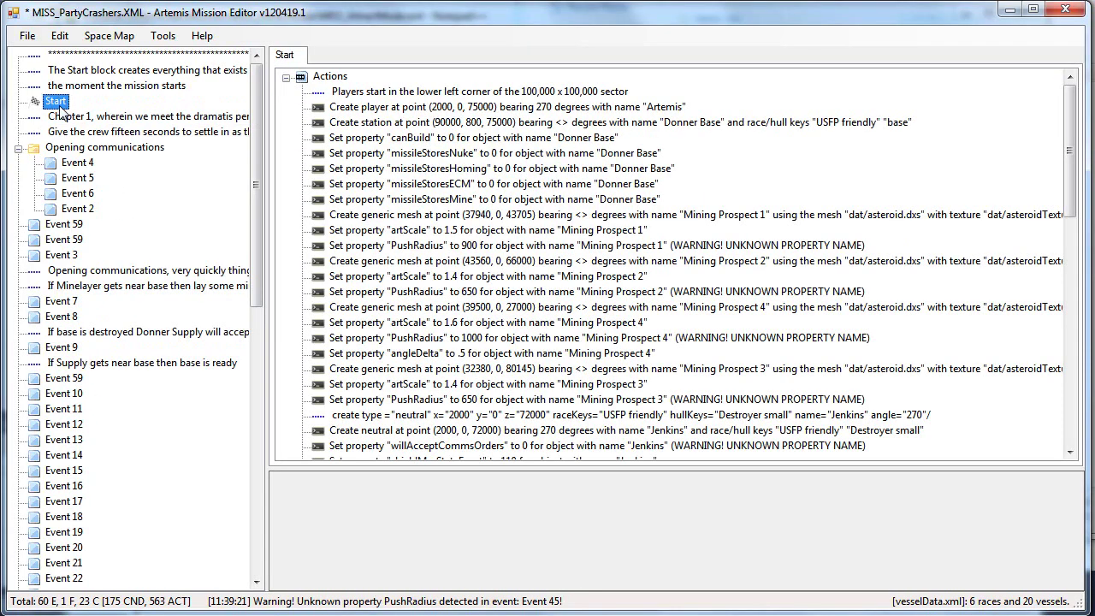
pyautogui.rightClick(100, 162)
pyautogui.moveTo(256, 431)
pyautogui.click(347, 433)
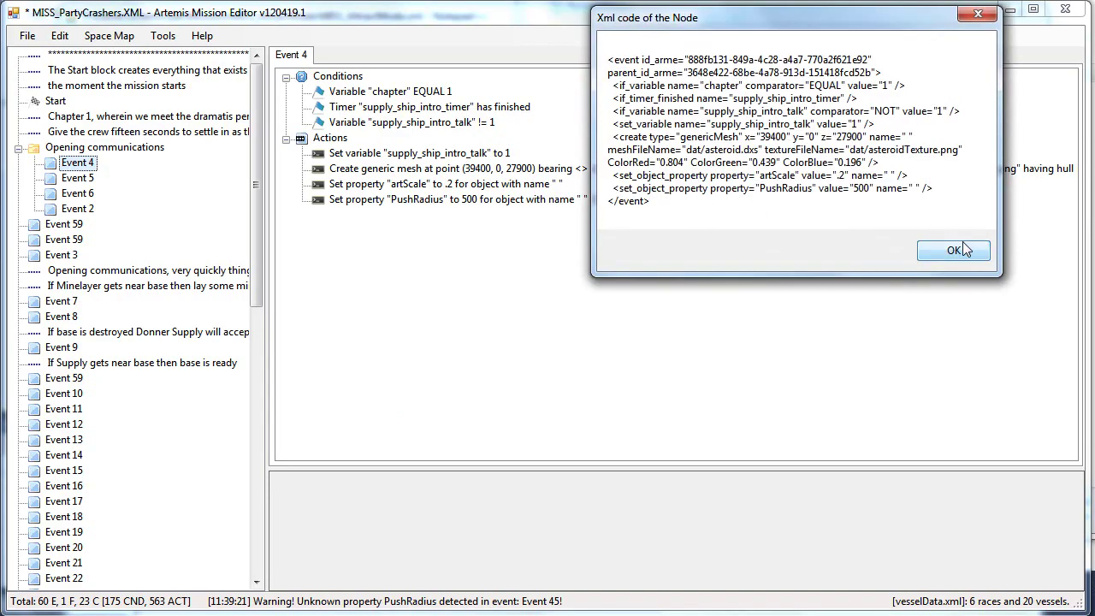
pyautogui.click(952, 250)
# Step: Copy Event 4's XML code and paste it into a new blank document in Notepad++
pyautogui.rightClick(83, 164)
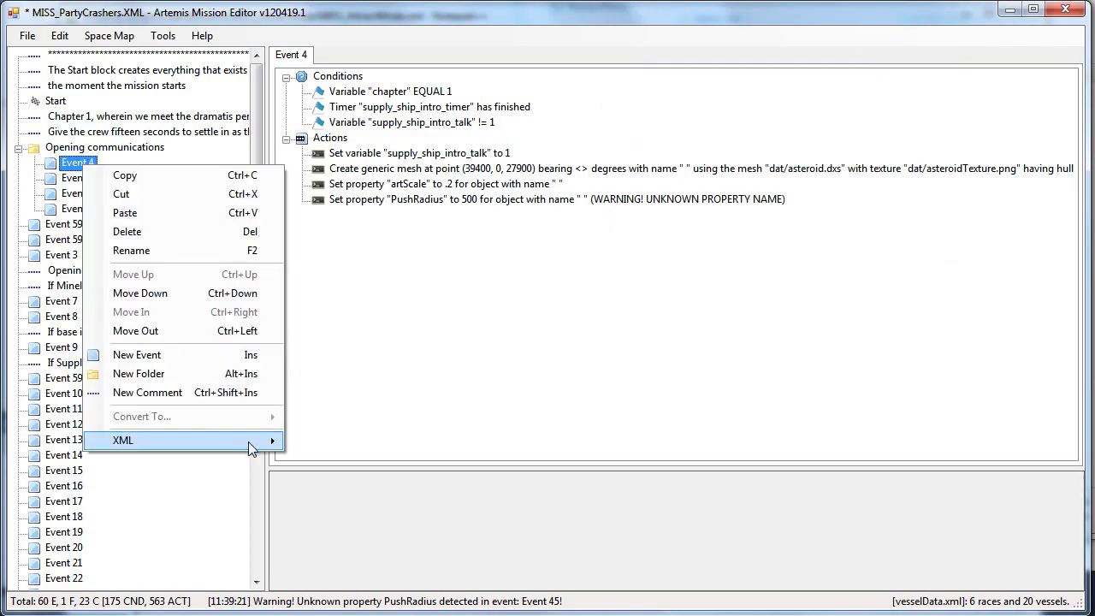
pyautogui.click(249, 442)
pyautogui.click(392, 468)
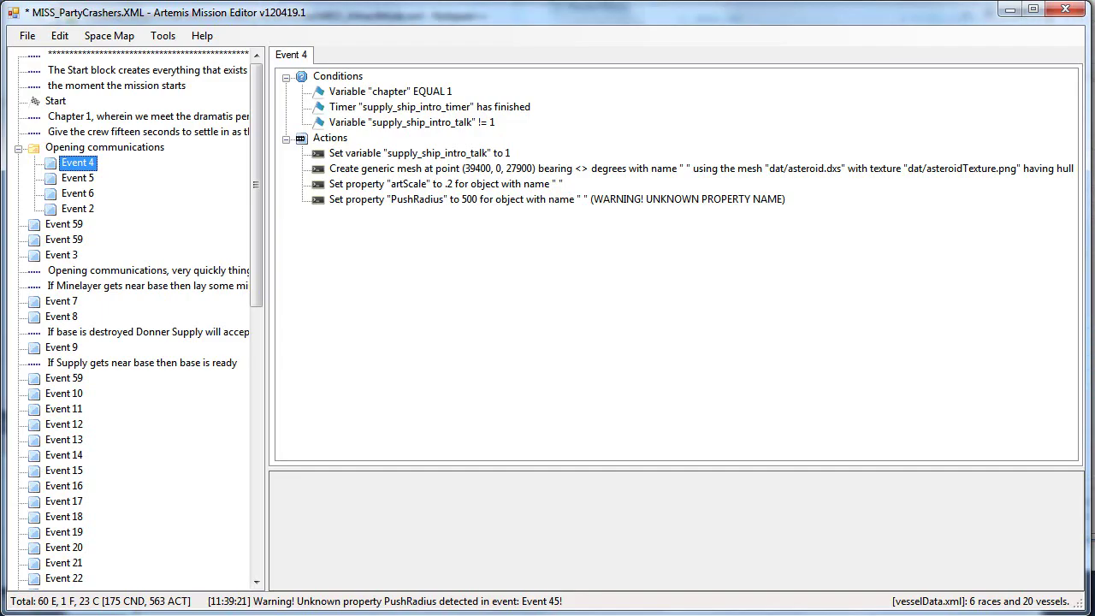
pyautogui.hotkey('alt', 'Tab')
pyautogui.click(84, 55)
pyautogui.hotkey('ctrl', 'v')
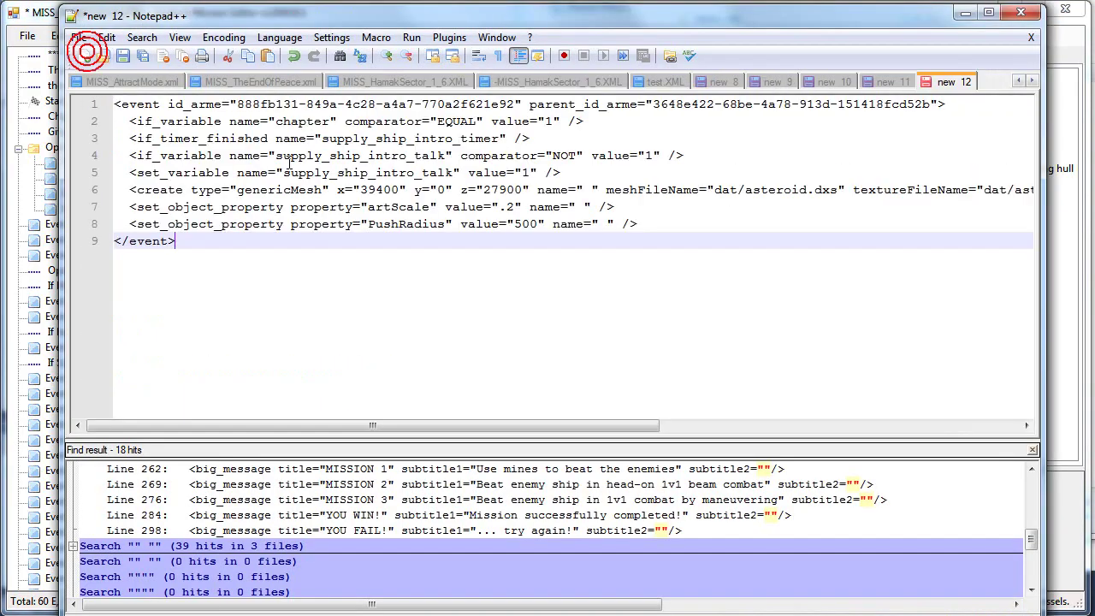
# Step: Close the new Notepad++ document without saving, switch back to Artemis Mission Editor and select Event 5
pyautogui.hotkey('ctrl', 'w')
pyautogui.click(806, 183)
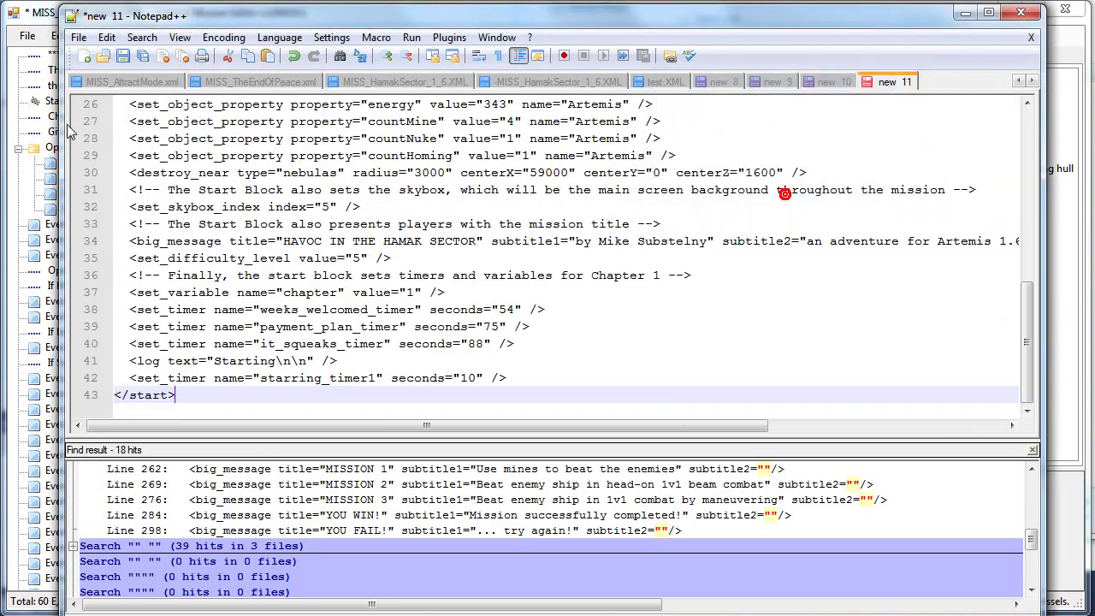
pyautogui.hotkey('alt', 'Tab')
pyautogui.click(71, 177)
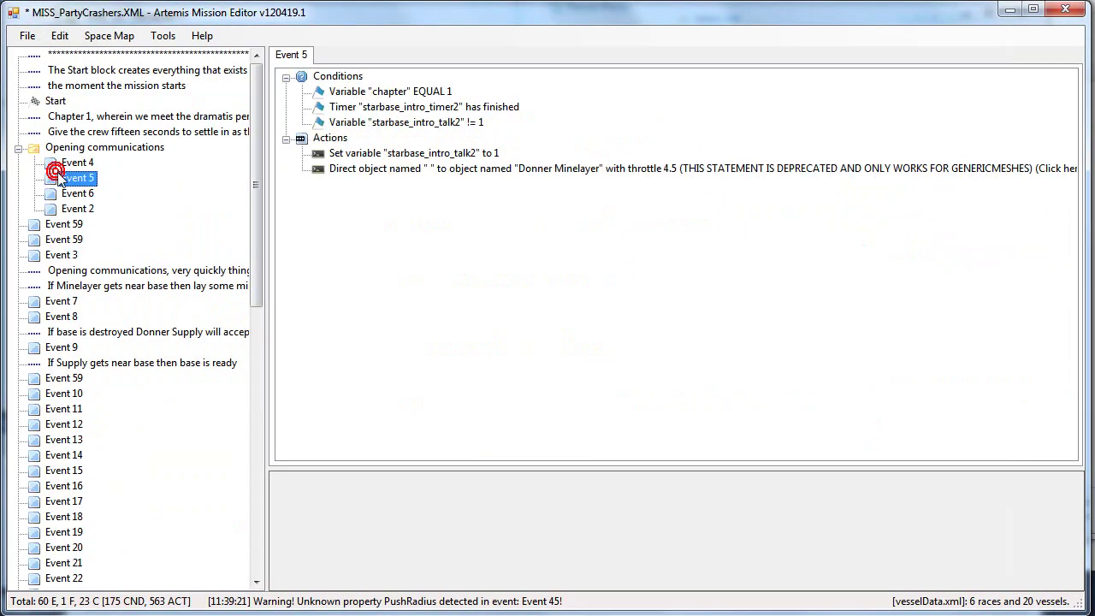
# Step: Show the XML code of Event 4 in the Opening communications folder again, checking its parent ID, and close it
pyautogui.rightClick(68, 182)
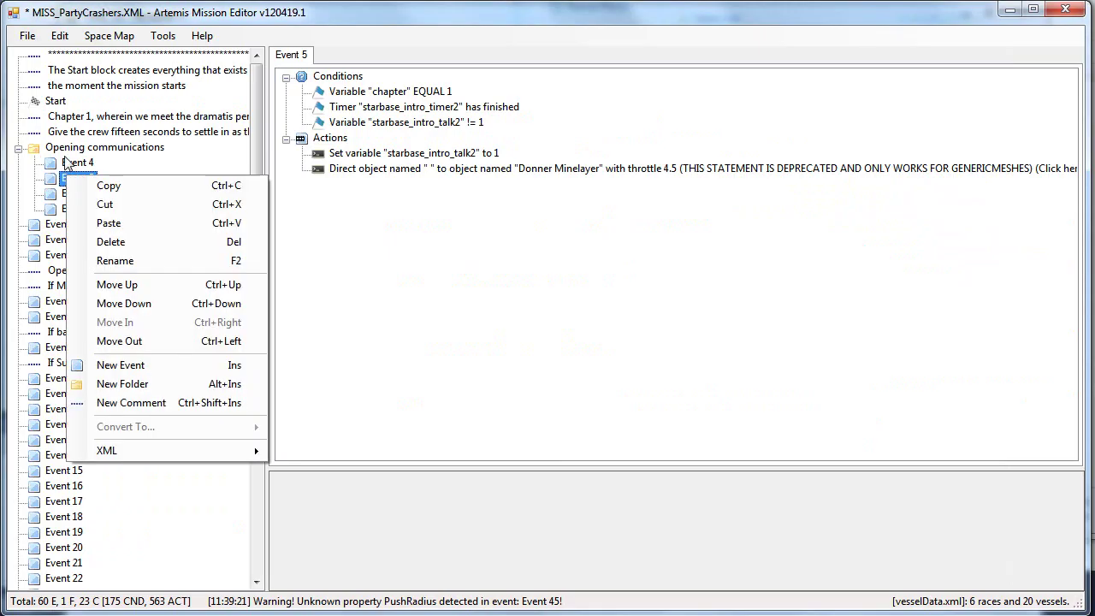
pyautogui.click(73, 148)
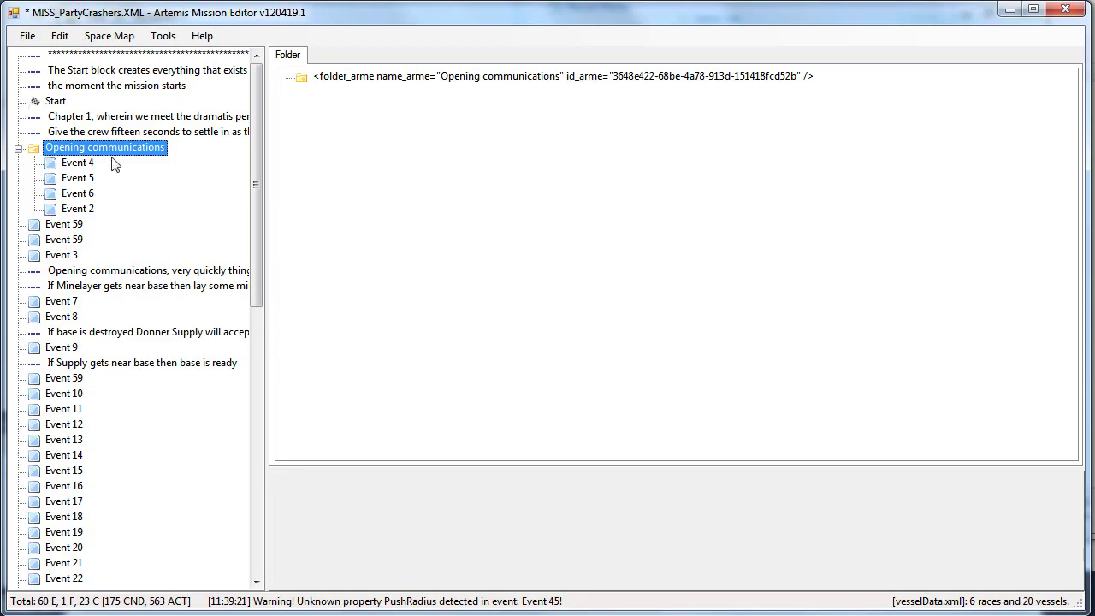
pyautogui.click(85, 162)
pyautogui.rightClick(87, 164)
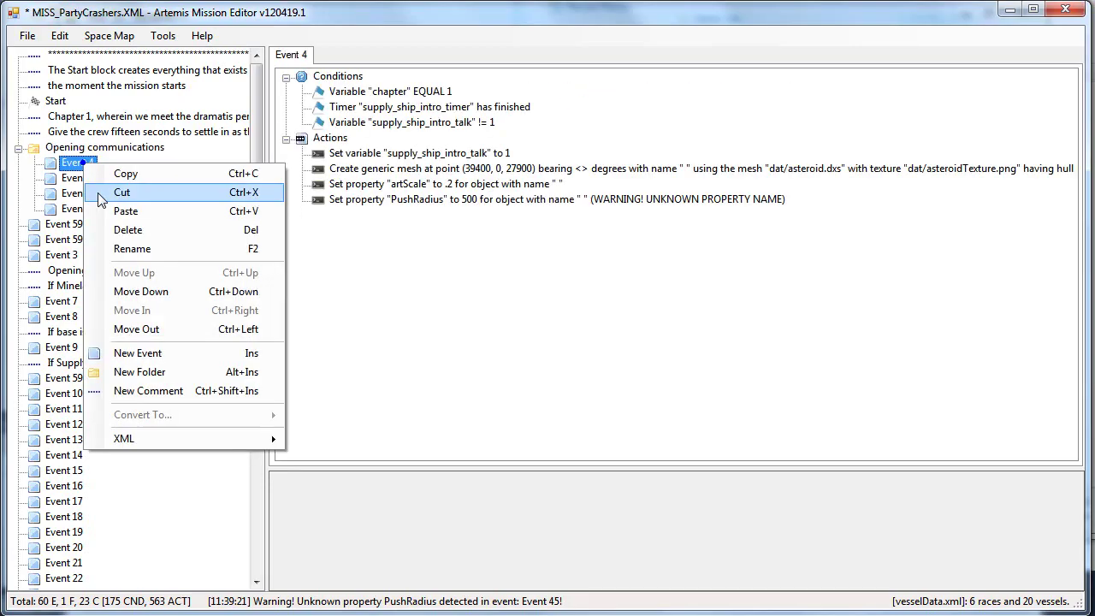
pyautogui.click(183, 440)
pyautogui.press('Return')
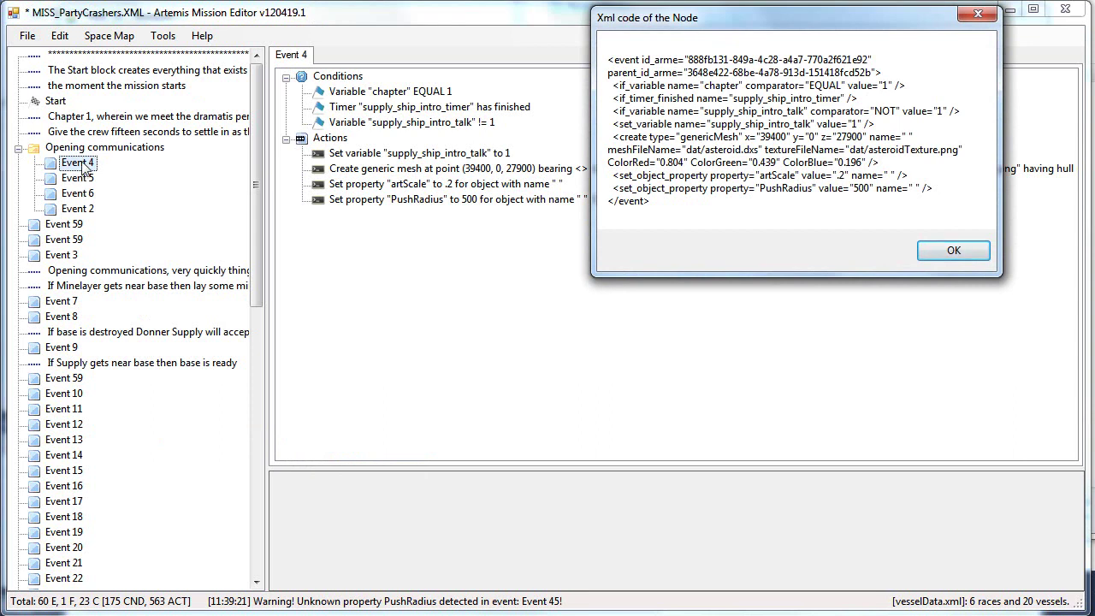
pyautogui.press('Return')
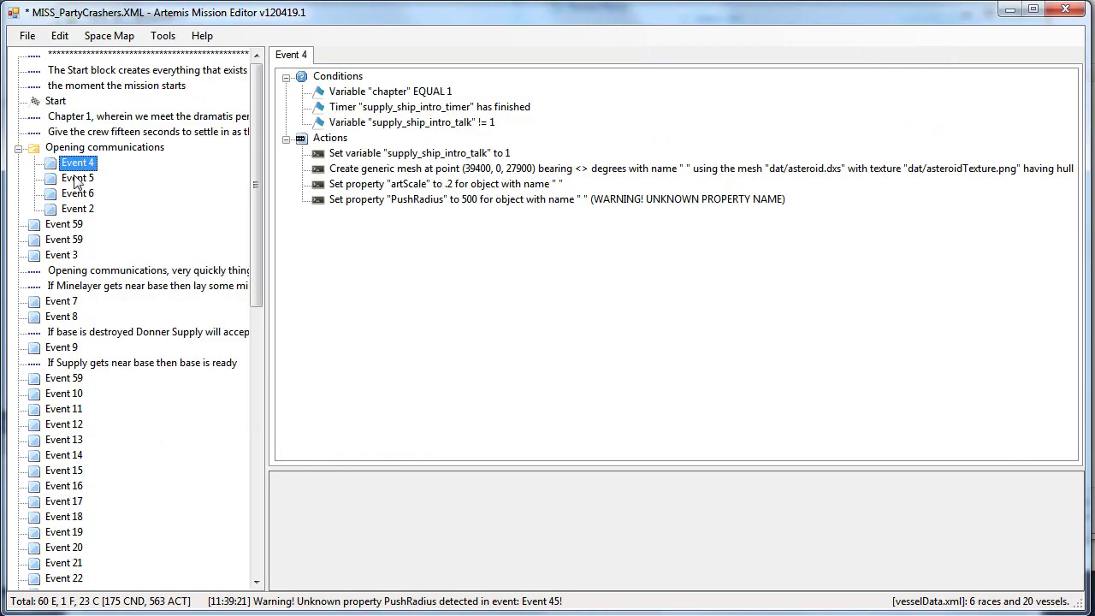
# Step: Show the XML code of the Opening communications folder to check its ID, and close it
pyautogui.click(69, 147)
pyautogui.rightClick(73, 148)
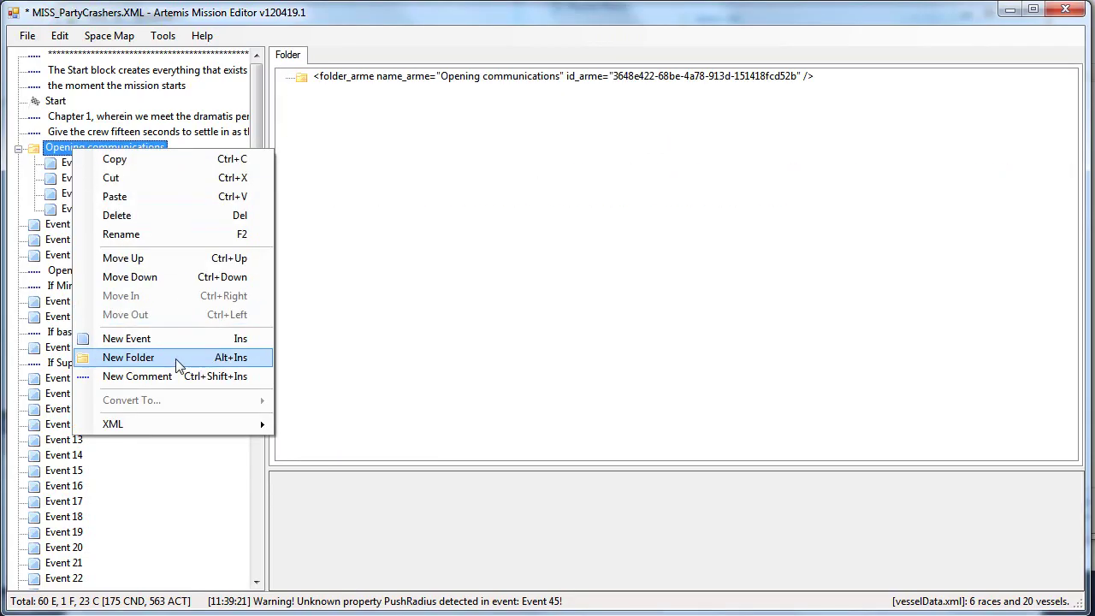
pyautogui.moveTo(212, 425)
pyautogui.click(329, 422)
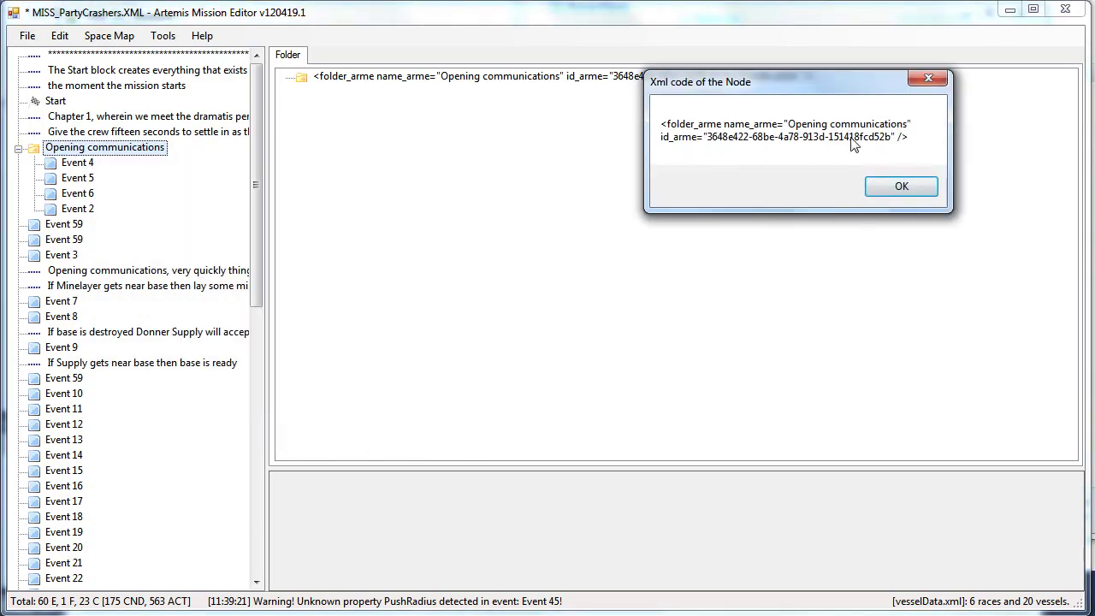
pyautogui.click(927, 80)
# Step: Open the mission file -MISS_HamakSector_1_6.XML from the MISS_HamakSector_1_6 folder without saving the Party Crashers changes
pyautogui.click(137, 132)
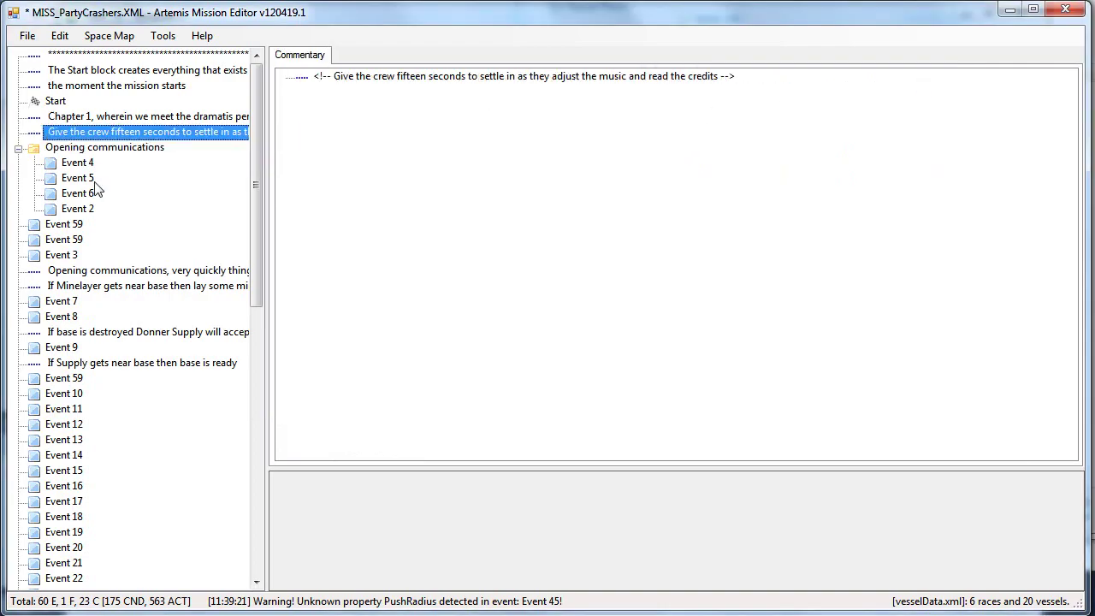
pyautogui.click(152, 35)
pyautogui.moveTo(183, 55)
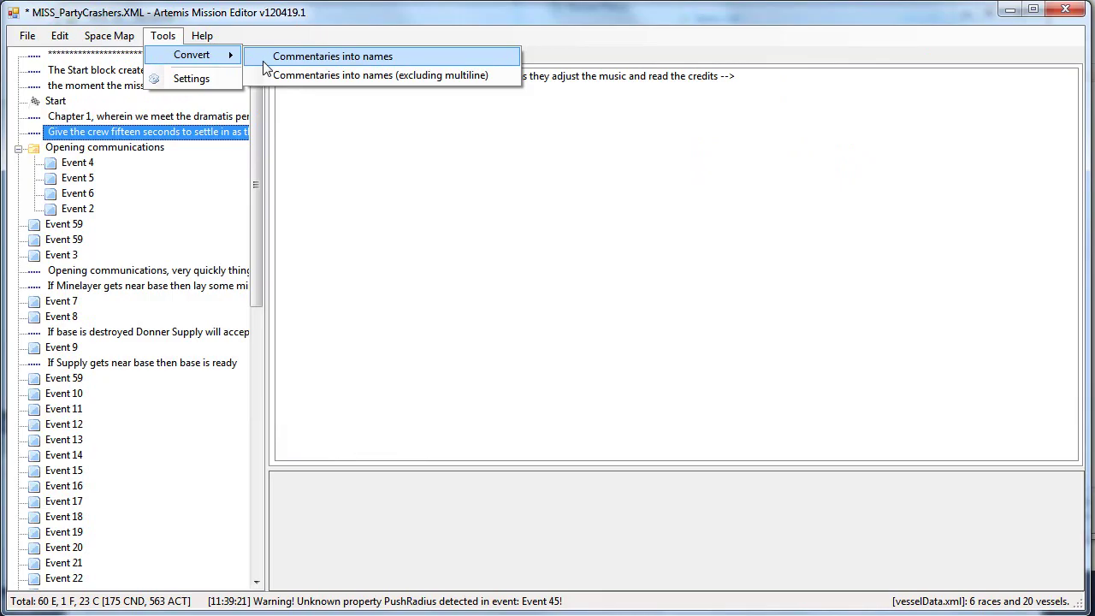
pyautogui.click(33, 37)
pyautogui.click(38, 39)
pyautogui.click(84, 85)
pyautogui.click(809, 187)
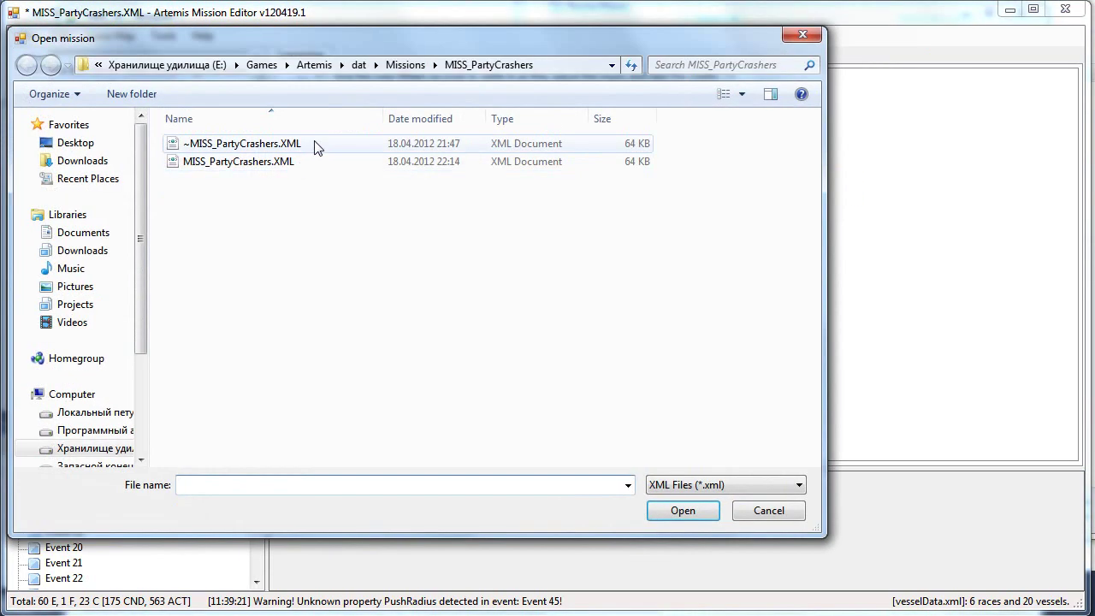
pyautogui.click(402, 64)
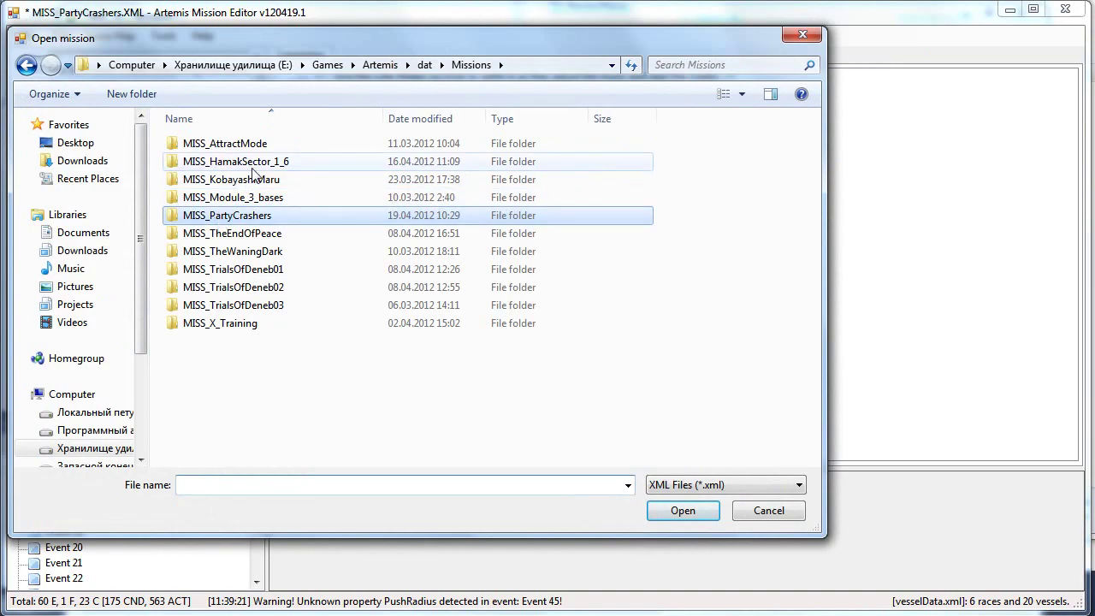
pyautogui.doubleClick(248, 162)
pyautogui.doubleClick(227, 196)
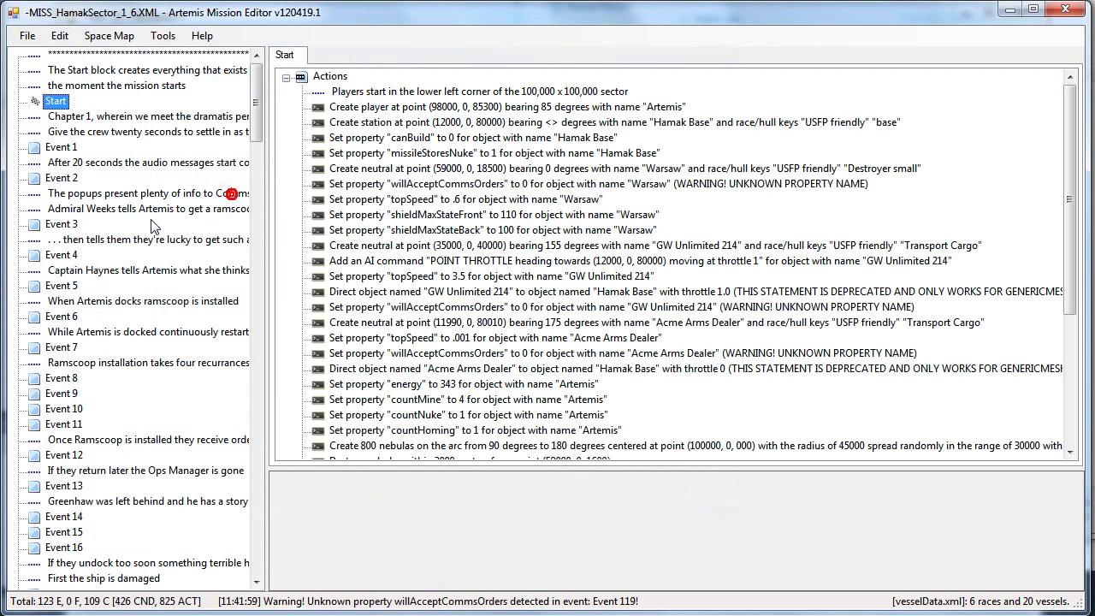
# Step: Compare Event 5's conditions and actions with the commentary directly above it
pyautogui.click(61, 286)
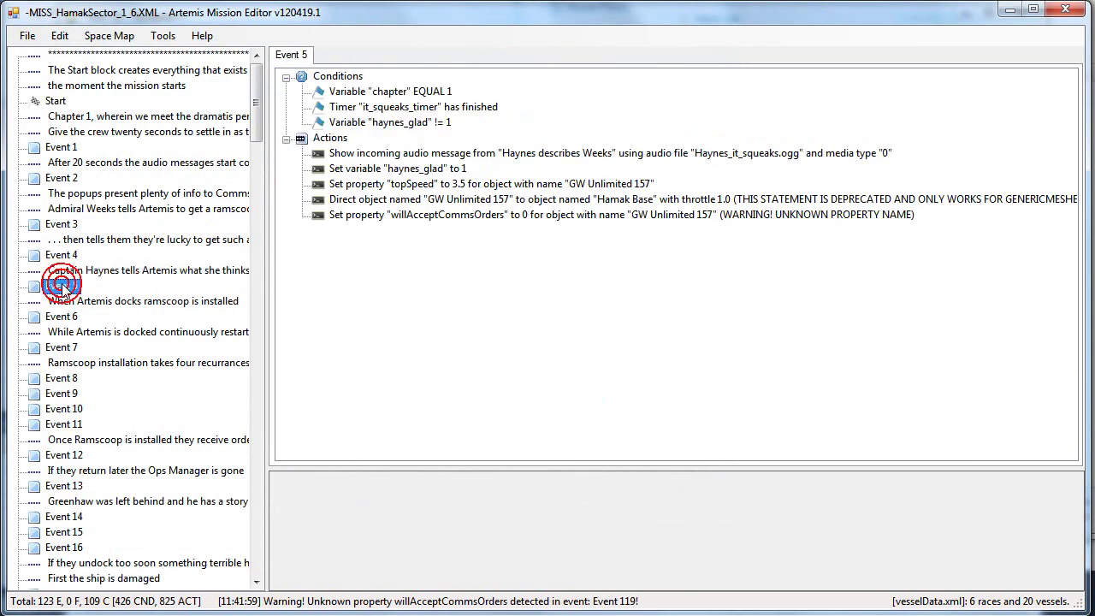
pyautogui.click(75, 272)
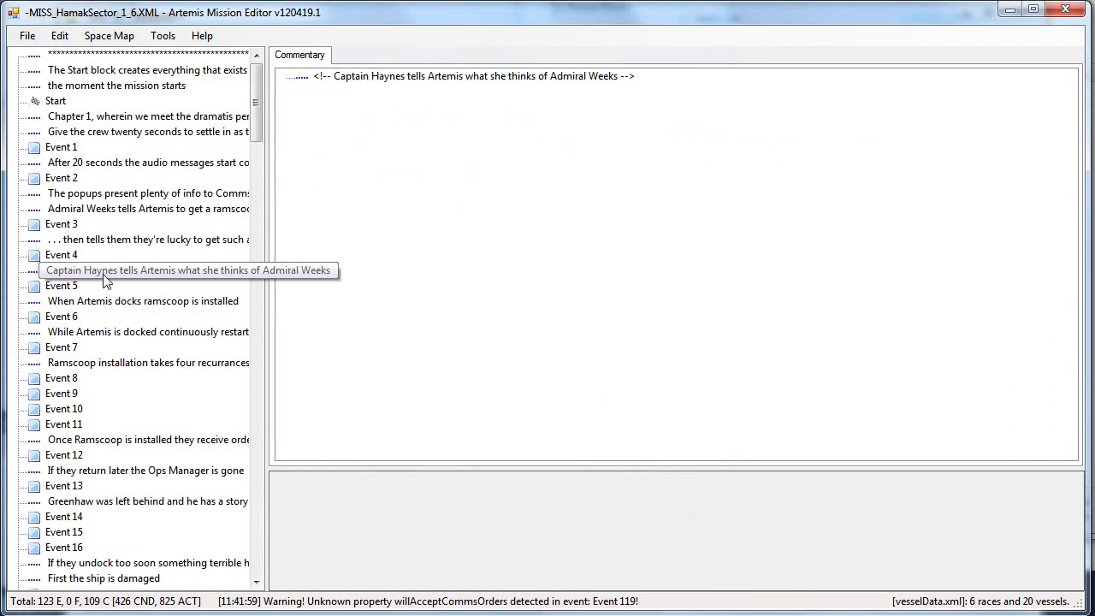
pyautogui.click(50, 289)
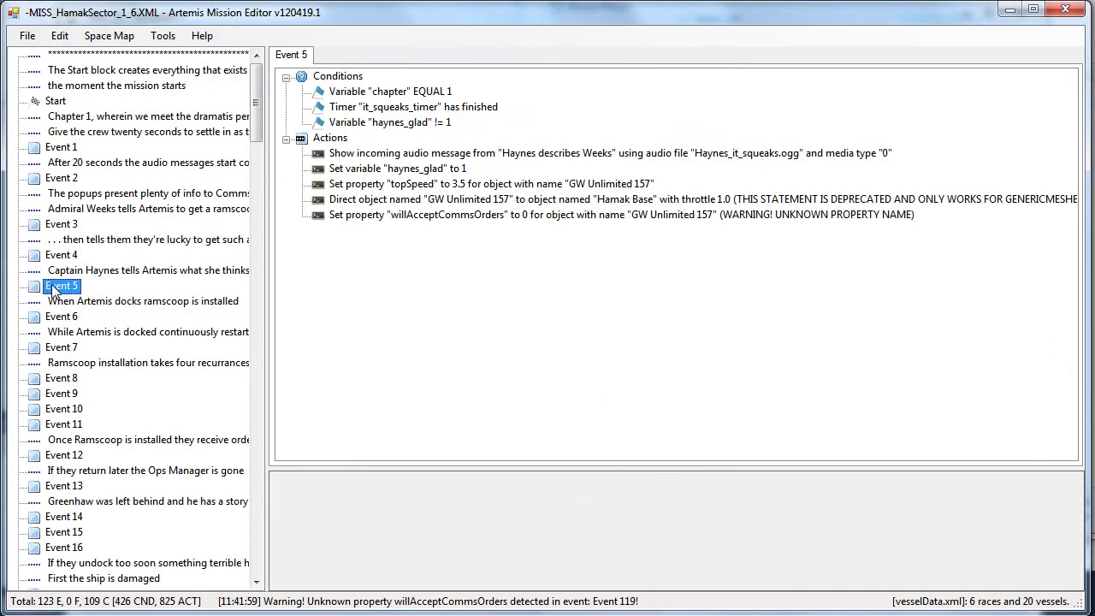
# Step: Convert the mission's commentaries into event names, excluding multiline commentaries
pyautogui.click(53, 272)
pyautogui.click(163, 36)
pyautogui.moveTo(192, 55)
pyautogui.click(342, 75)
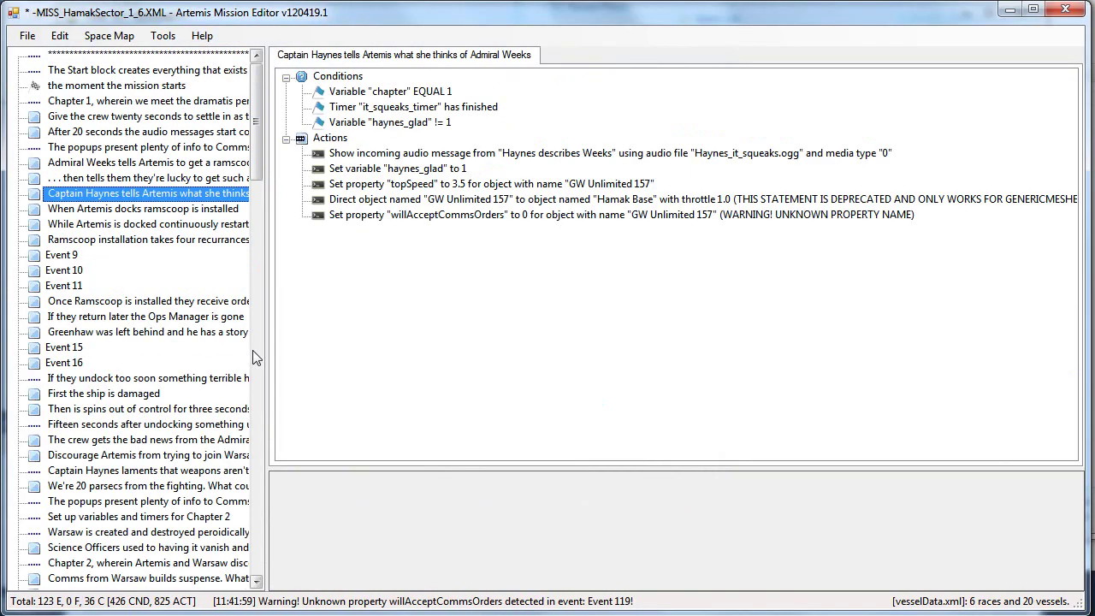
# Step: Examine whether the ramscoop docking, timer restart and installation events' new names match their conditions and actions
pyautogui.click(129, 210)
pyautogui.click(132, 225)
pyautogui.click(135, 241)
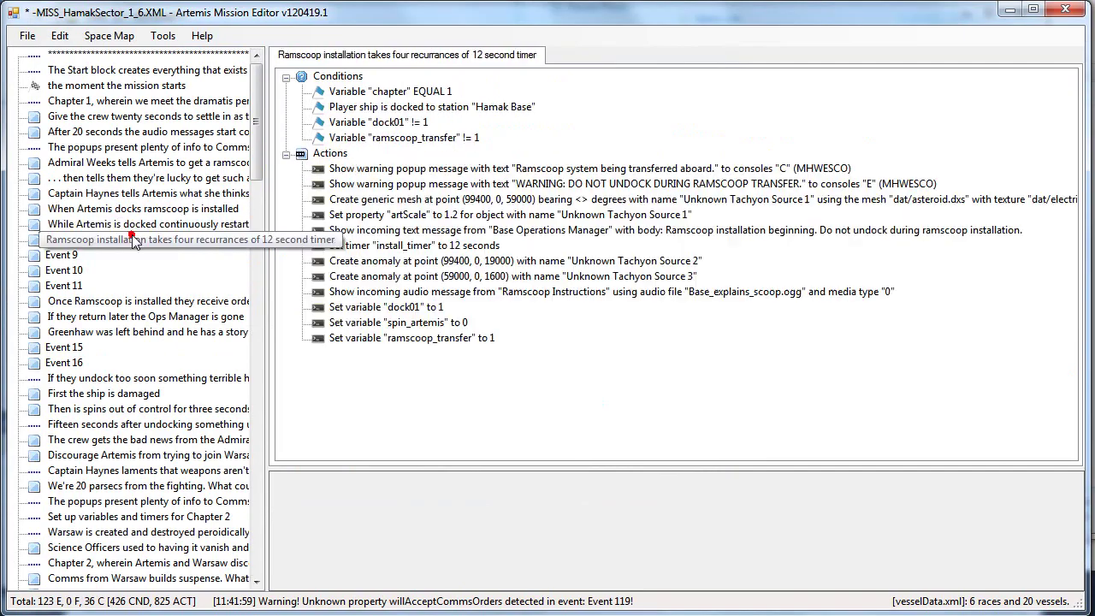
pyautogui.click(137, 227)
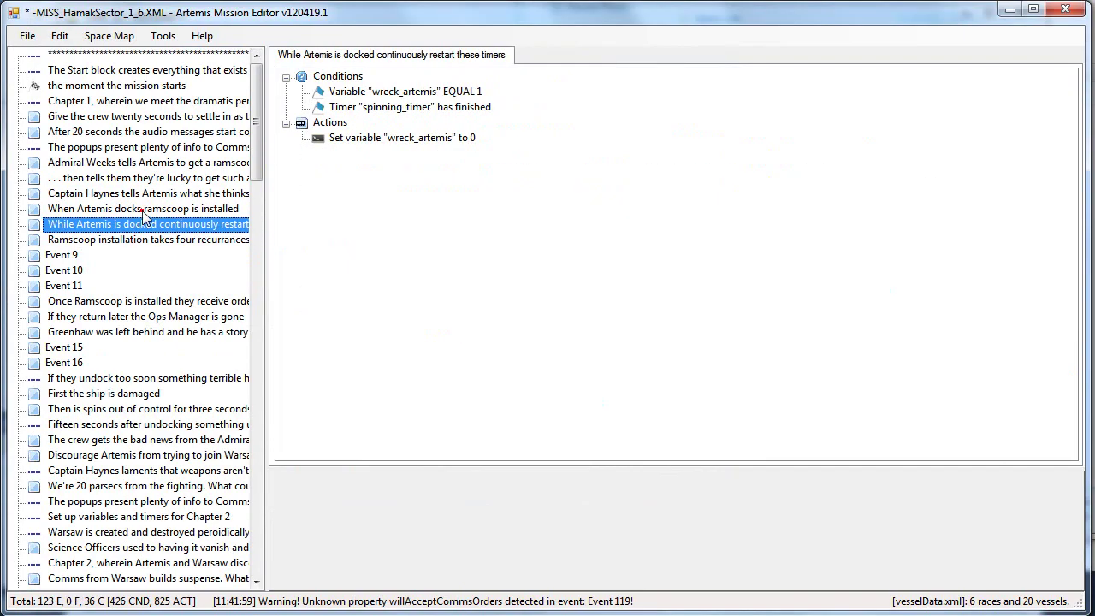
pyautogui.click(142, 210)
pyautogui.click(142, 195)
pyautogui.click(142, 225)
pyautogui.click(142, 211)
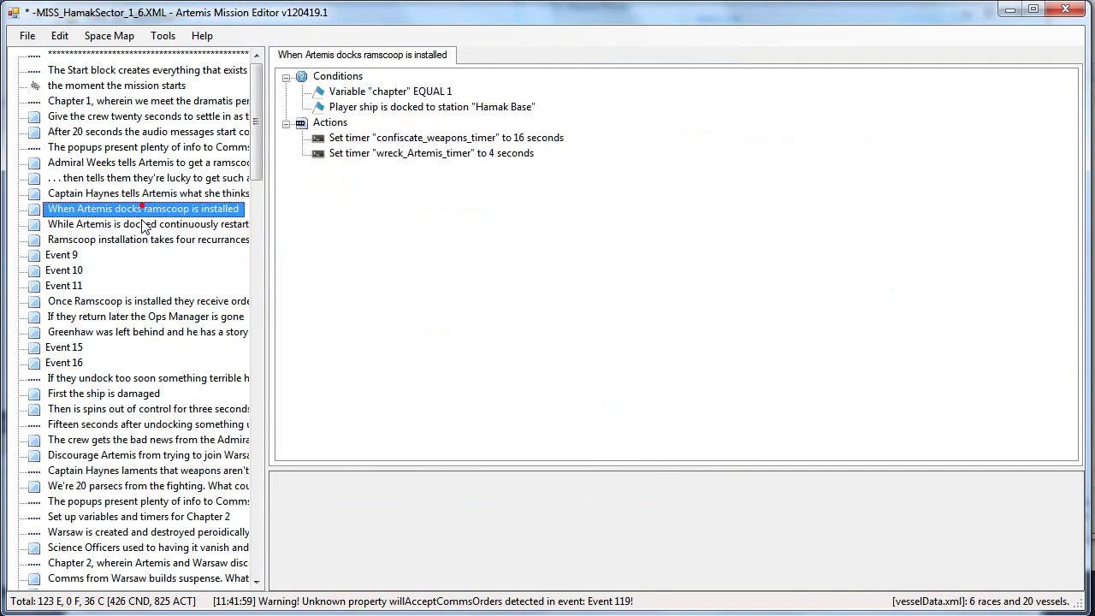
pyautogui.click(142, 236)
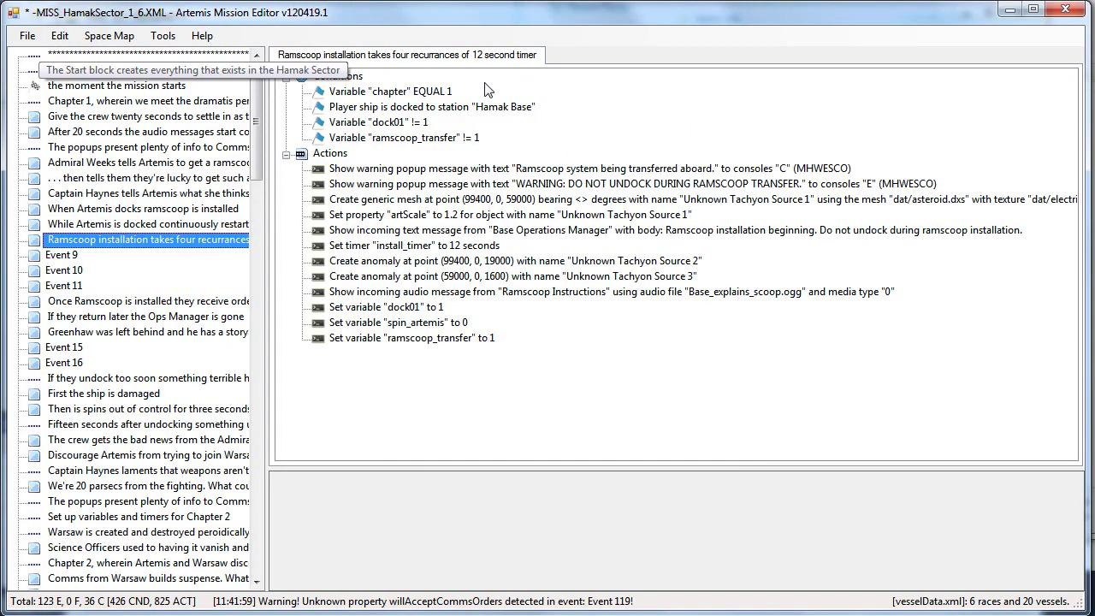
pyautogui.click(154, 210)
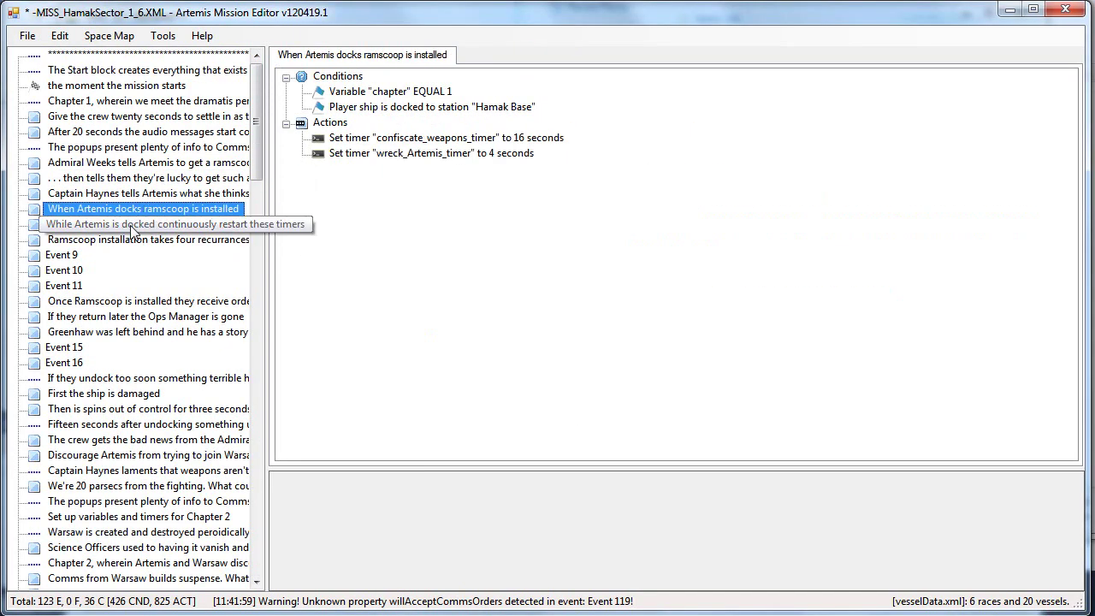
pyautogui.click(133, 224)
pyautogui.click(131, 238)
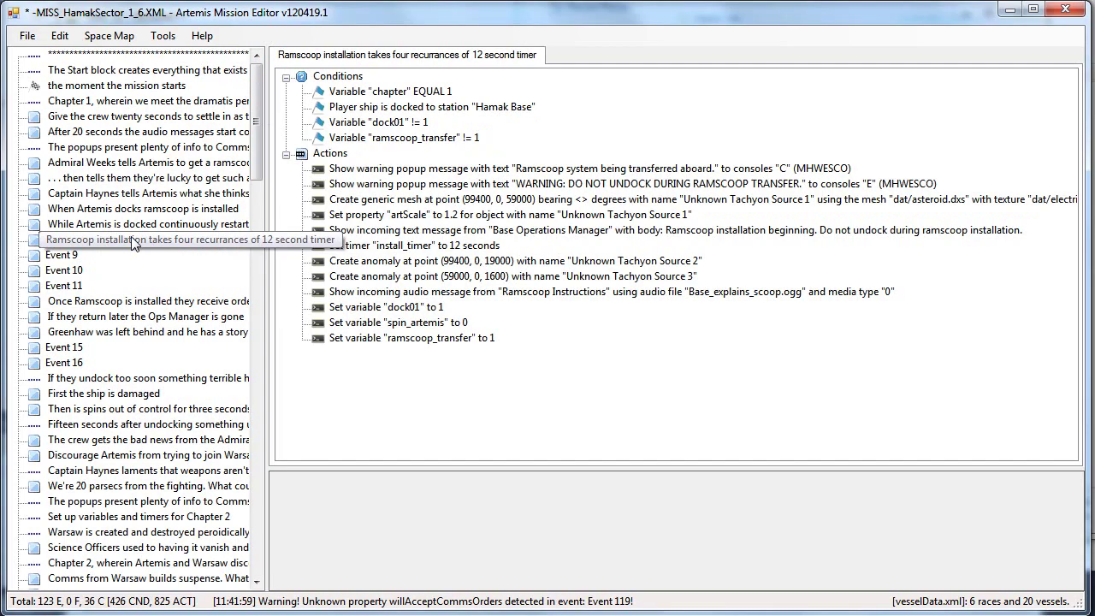
# Step: Reopen the mission file -MISS_HamakSector_1_6.XML, discarding the converted event names
pyautogui.click(27, 35)
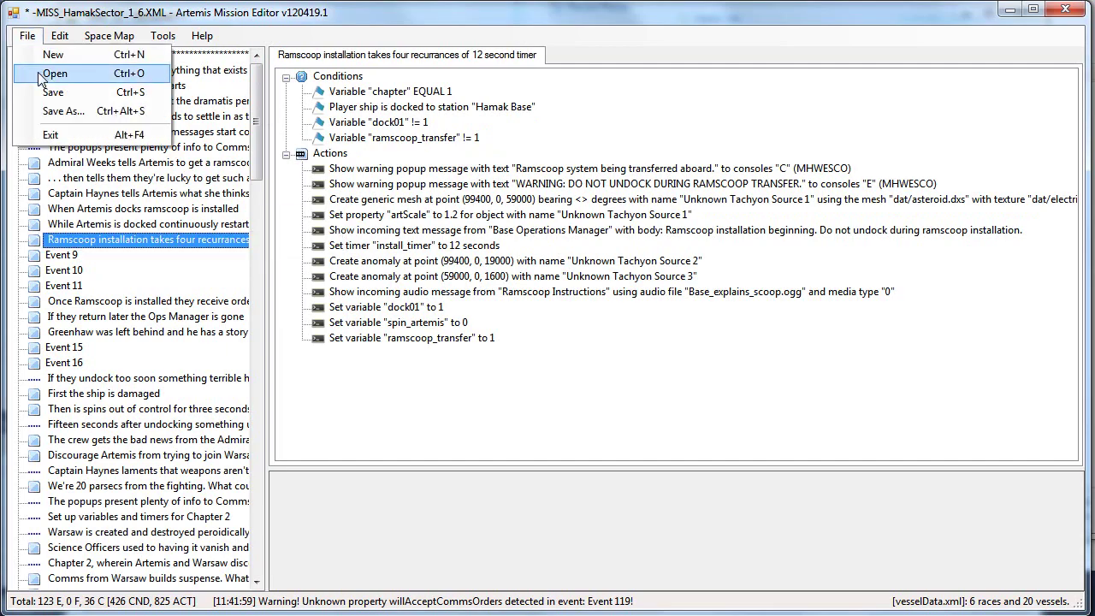
pyautogui.click(43, 75)
pyautogui.click(825, 190)
pyautogui.doubleClick(240, 195)
# Step: Copy the mission's debug information to the clipboard and paste it into a new blank document in Notepad++
pyautogui.click(219, 37)
pyautogui.click(226, 58)
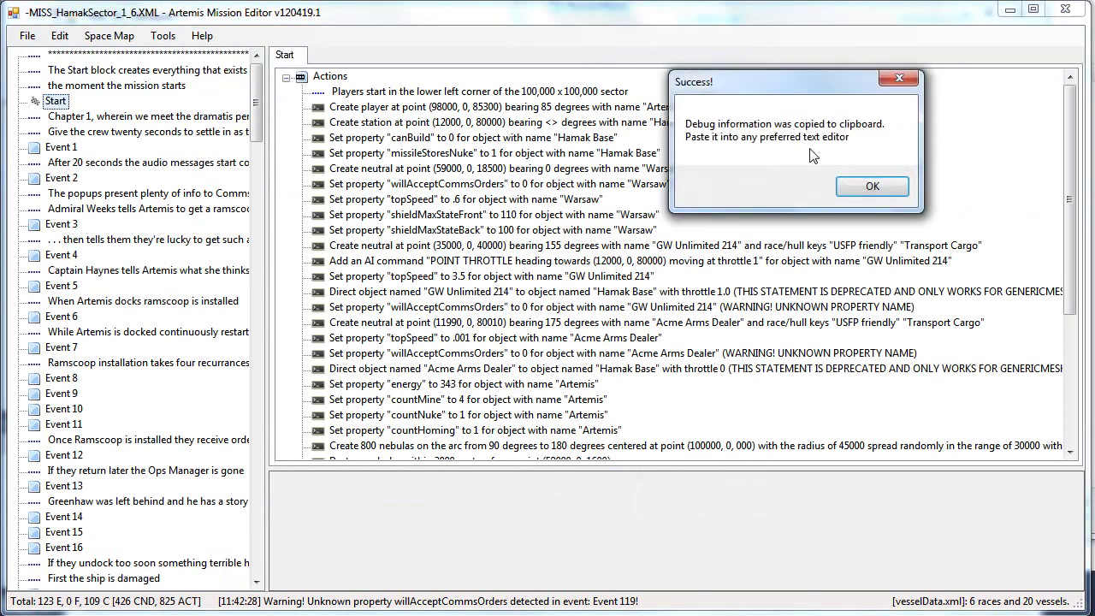
pyautogui.click(870, 187)
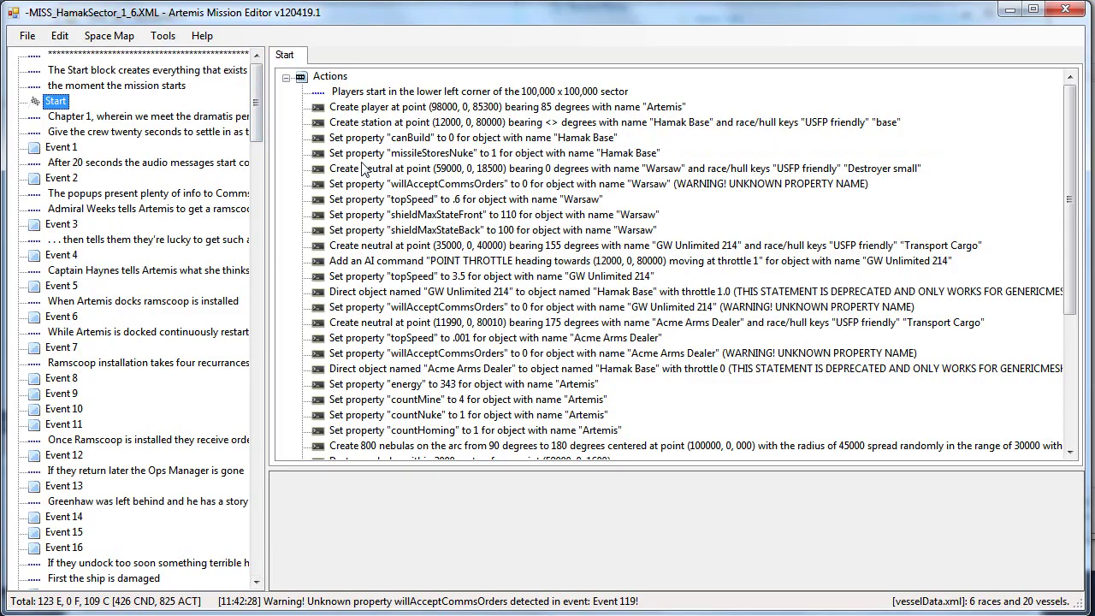
pyautogui.click(202, 35)
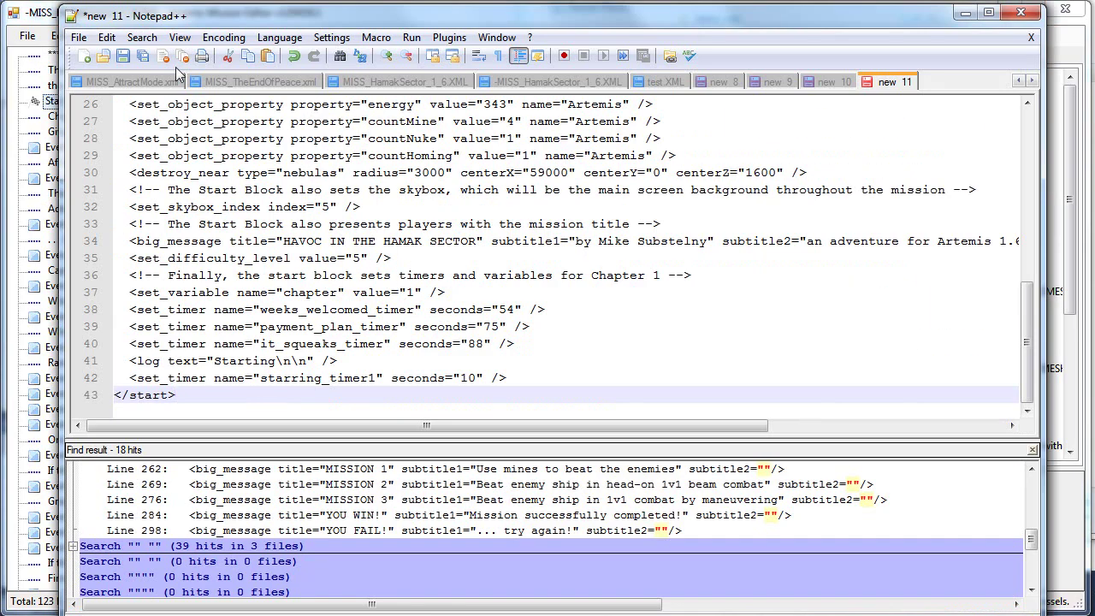
pyautogui.click(85, 56)
pyautogui.hotkey('ctrl', 'v')
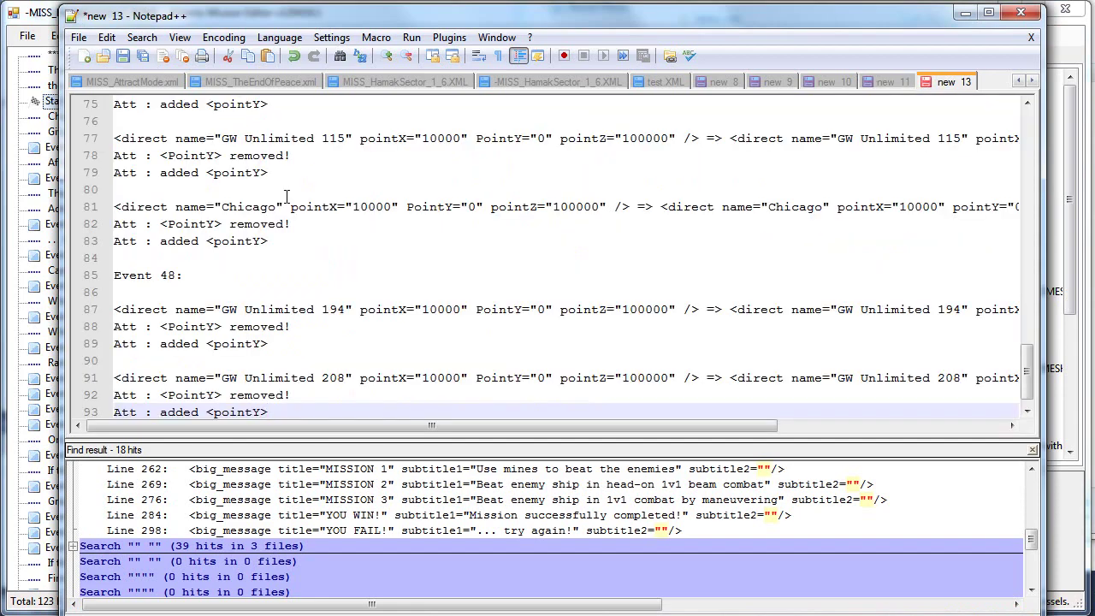
# Step: Examine the Start entry at the beginning of the pasted debug text, highlighting hulltype="5" in its create statement
pyautogui.rightClick(304, 197)
pyautogui.click(313, 151)
pyautogui.scroll(20, 313, 151)
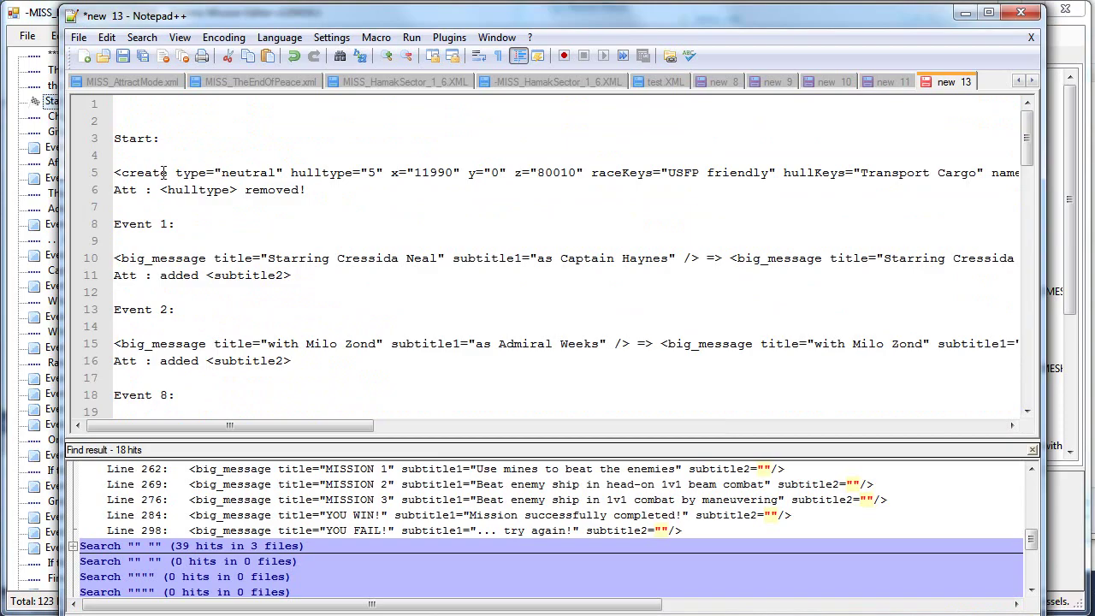
pyautogui.click(124, 172)
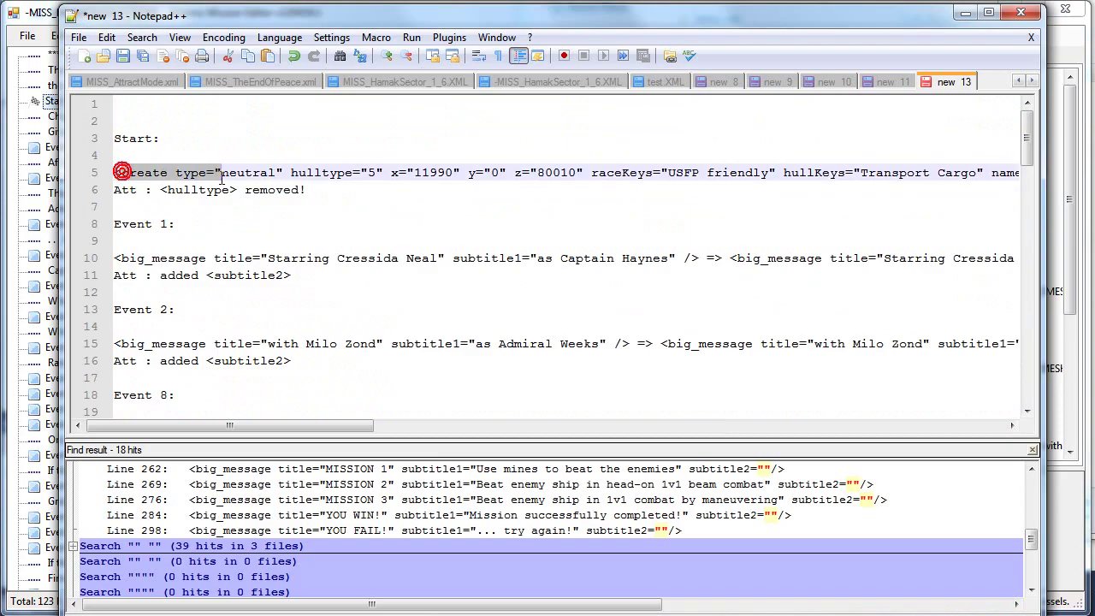
pyautogui.click(154, 140)
pyautogui.moveTo(284, 172); pyautogui.dragTo(389, 174)
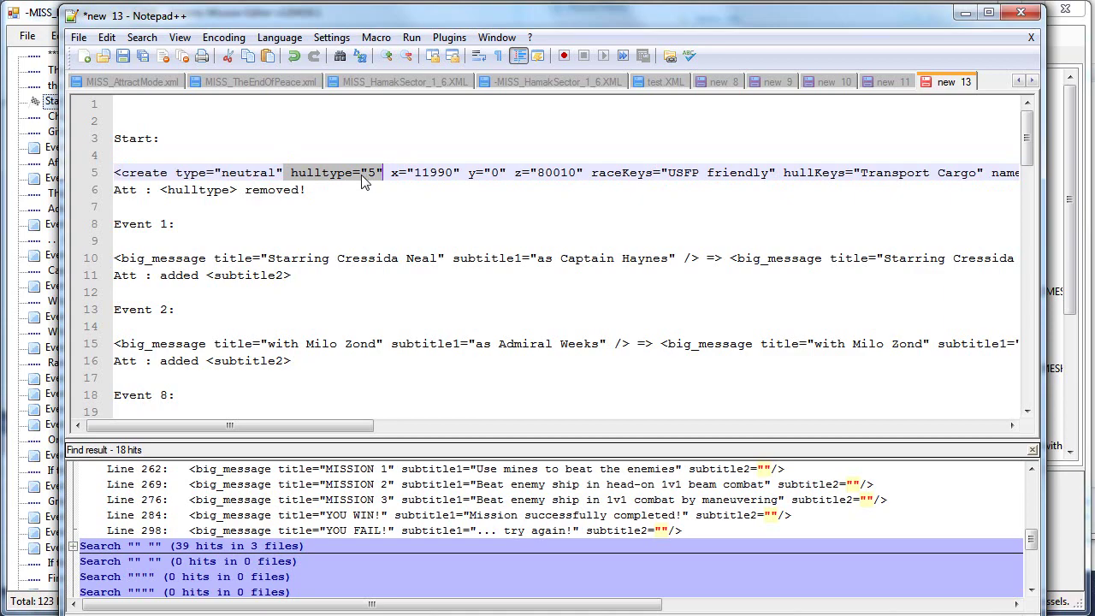
pyautogui.click(362, 174)
pyautogui.moveTo(290, 174); pyautogui.dragTo(376, 179)
# Step: Examine the rewritten big_message statement under Event 1, highlighting its subtitle2="" attribute
pyautogui.click(276, 274)
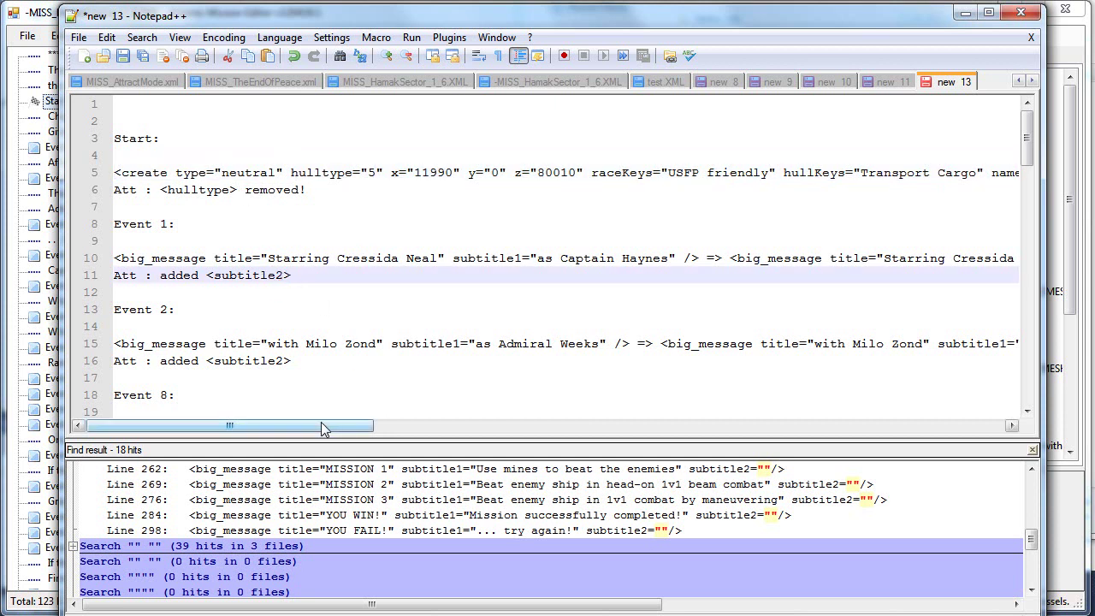
pyautogui.moveTo(321, 424); pyautogui.dragTo(463, 427)
pyautogui.moveTo(861, 259); pyautogui.dragTo(958, 262)
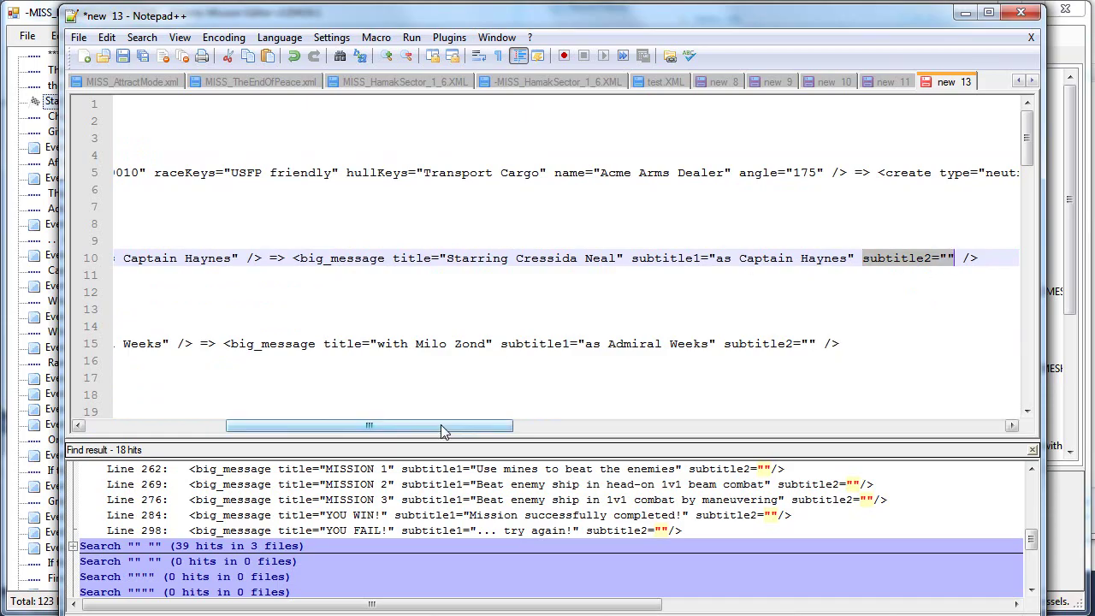
pyautogui.moveTo(440, 425); pyautogui.dragTo(300, 425)
# Step: Examine the attribute changes listed under Event 8, highlighting the colorBlue attribute name
pyautogui.scroll(-3, 350, 304)
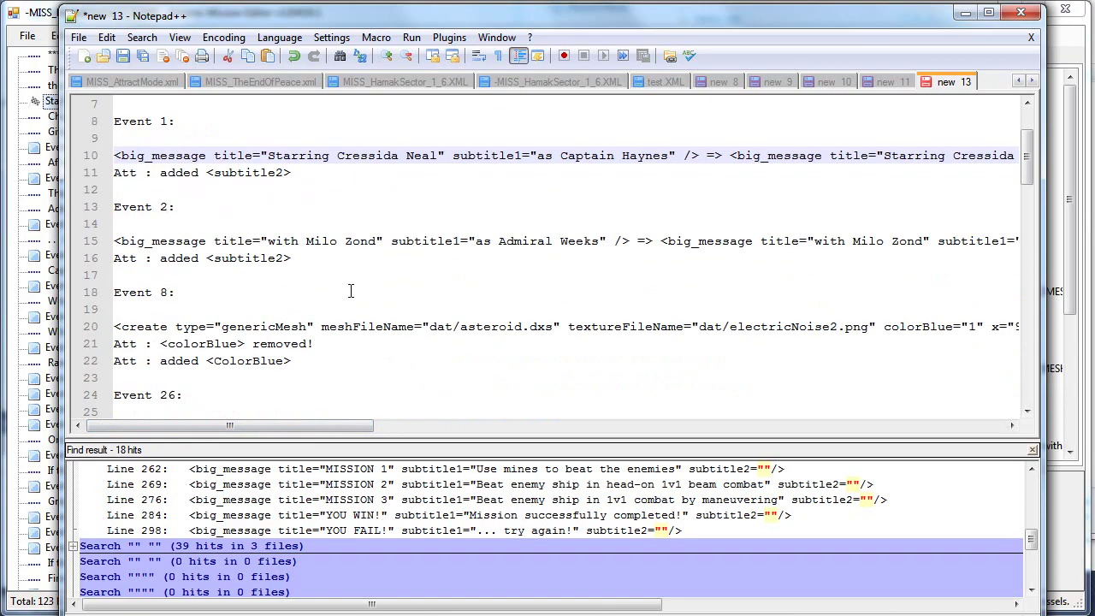
pyautogui.click(322, 295)
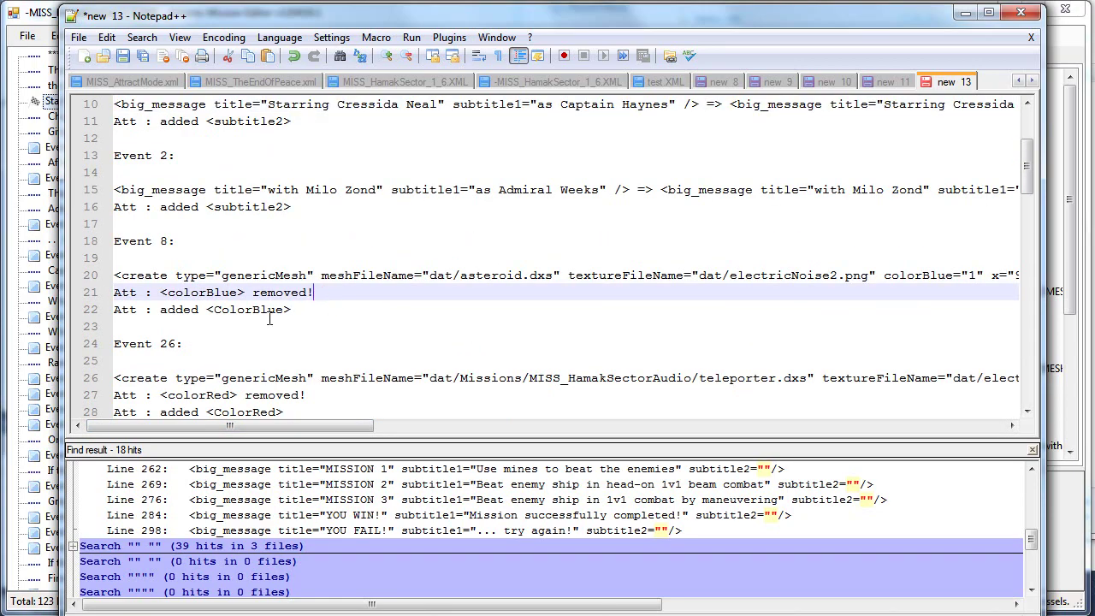
pyautogui.doubleClick(166, 292)
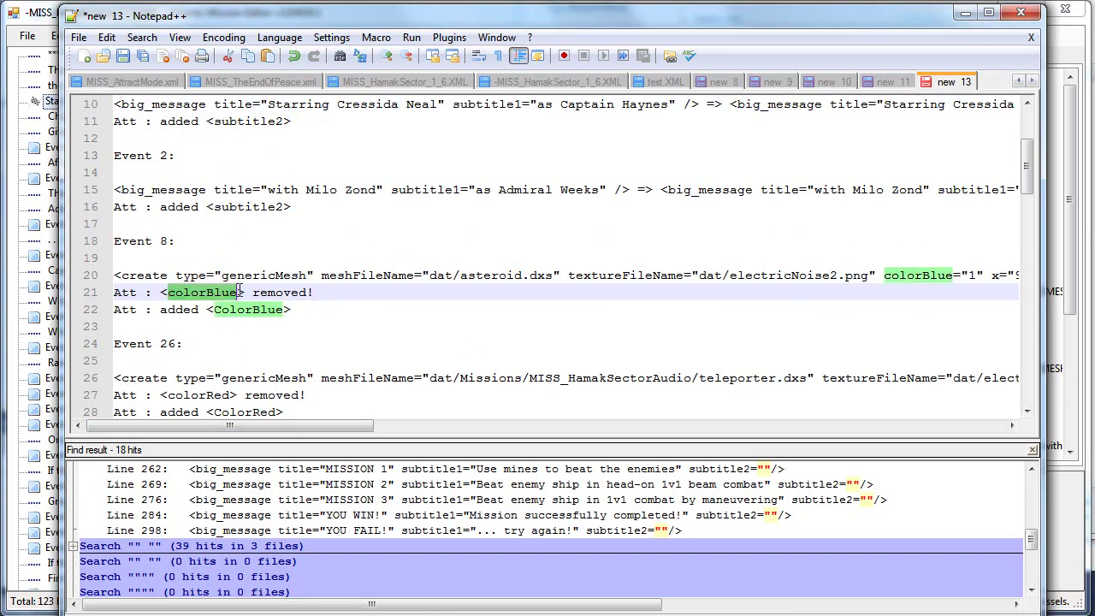
# Step: Switch to mission-file-docs.txt and search it for "colorb" to check the attribute's documented capitalization
pyautogui.click(171, 294)
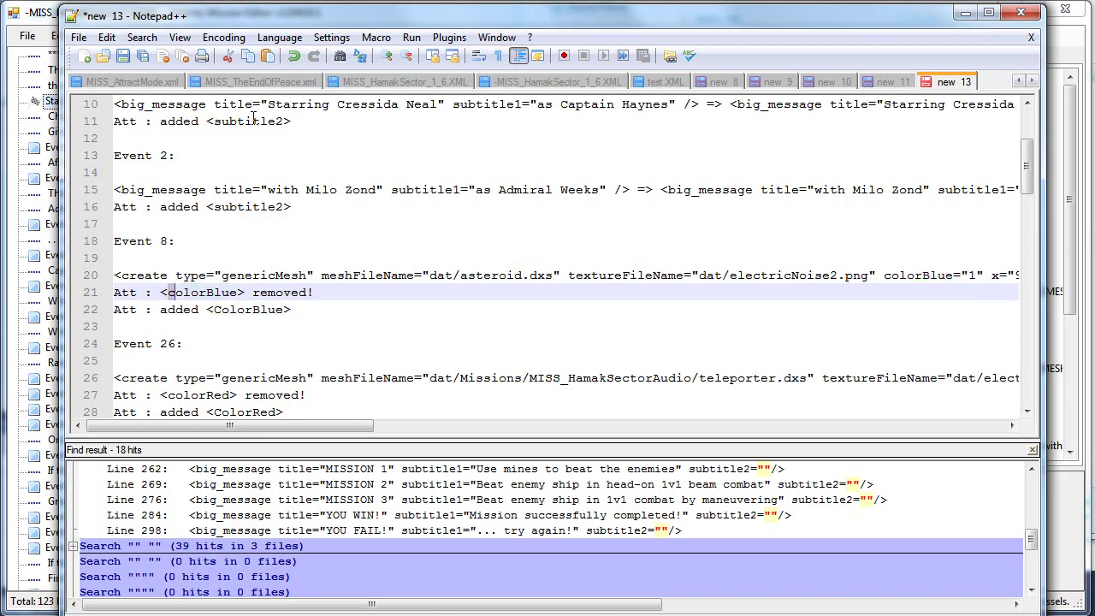
pyautogui.click(1017, 79)
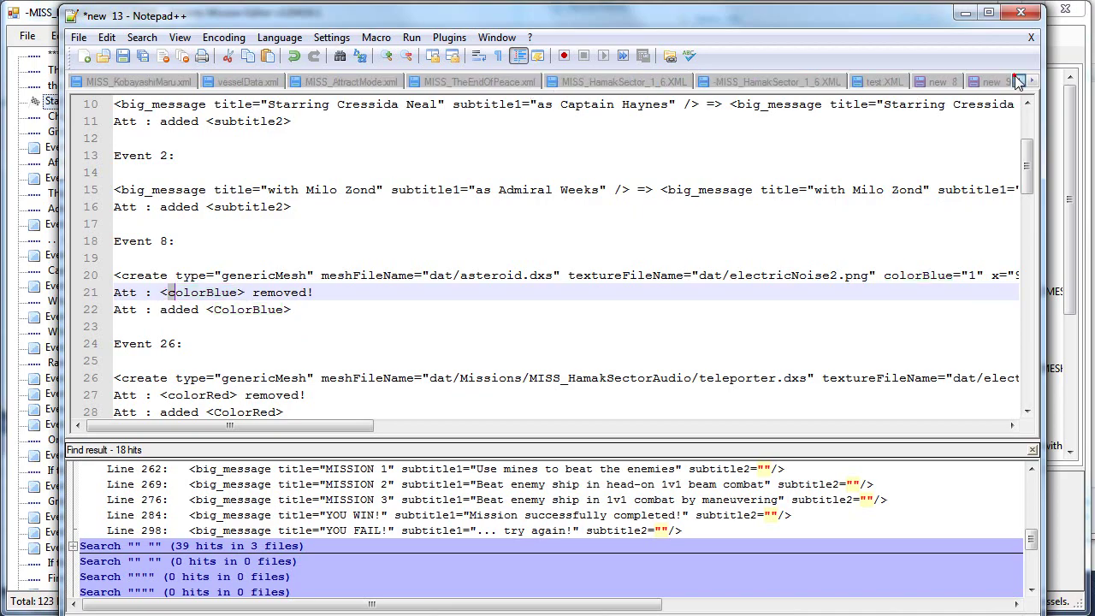
pyautogui.click(1018, 79)
pyautogui.click(1018, 80)
pyautogui.click(1018, 79)
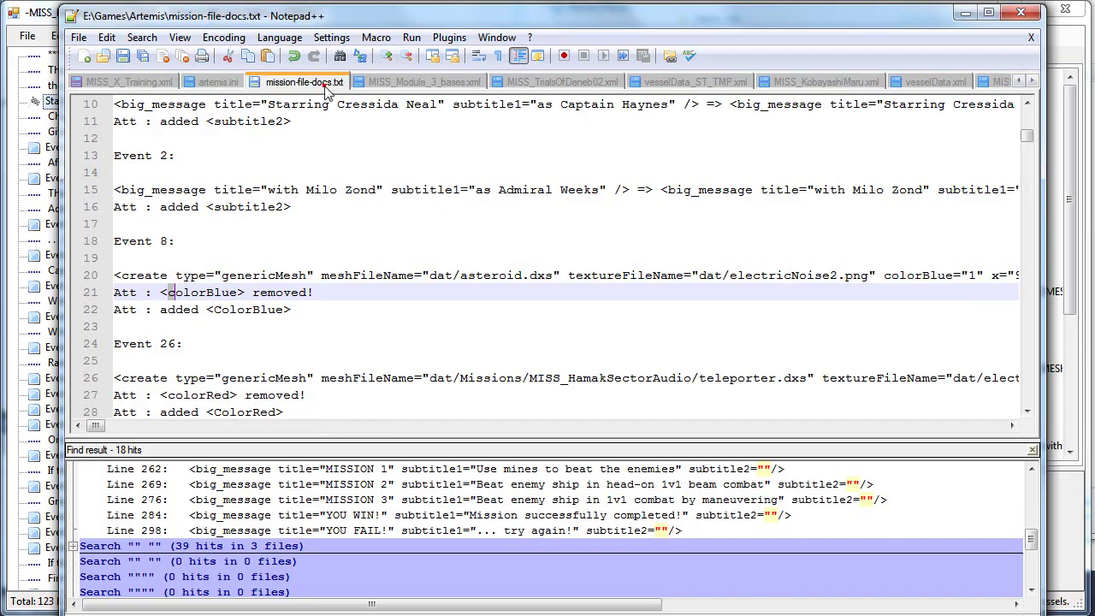
pyautogui.click(316, 82)
pyautogui.click(321, 241)
pyautogui.hotkey('ctrl', 'f')
pyautogui.write('colorb')
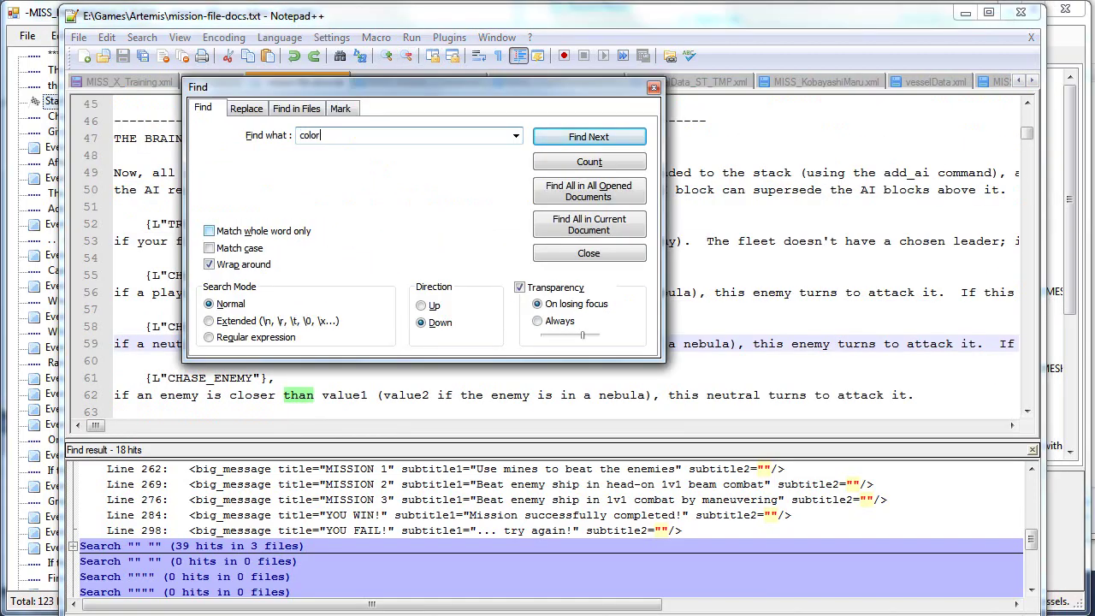
pyautogui.press('Return')
pyautogui.press('Escape')
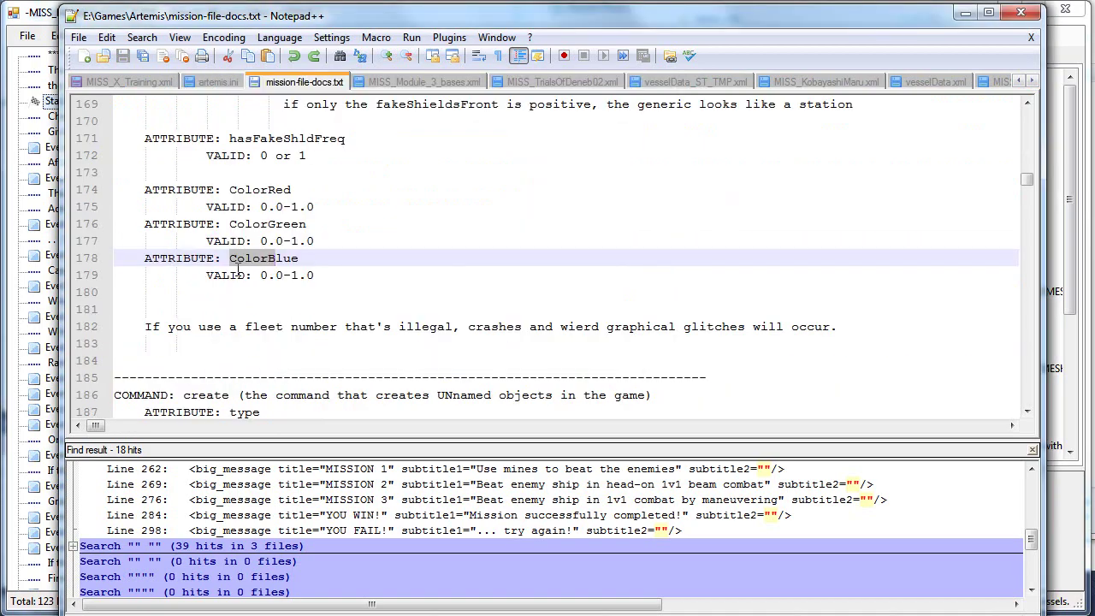
# Step: Return to the new 13 debug document at the added ColorBlue line under Event 8
pyautogui.click(1032, 80)
pyautogui.click(1032, 80)
pyautogui.click(1033, 81)
pyautogui.click(1033, 80)
pyautogui.click(1033, 80)
pyautogui.click(1032, 81)
pyautogui.click(952, 82)
pyautogui.click(451, 301)
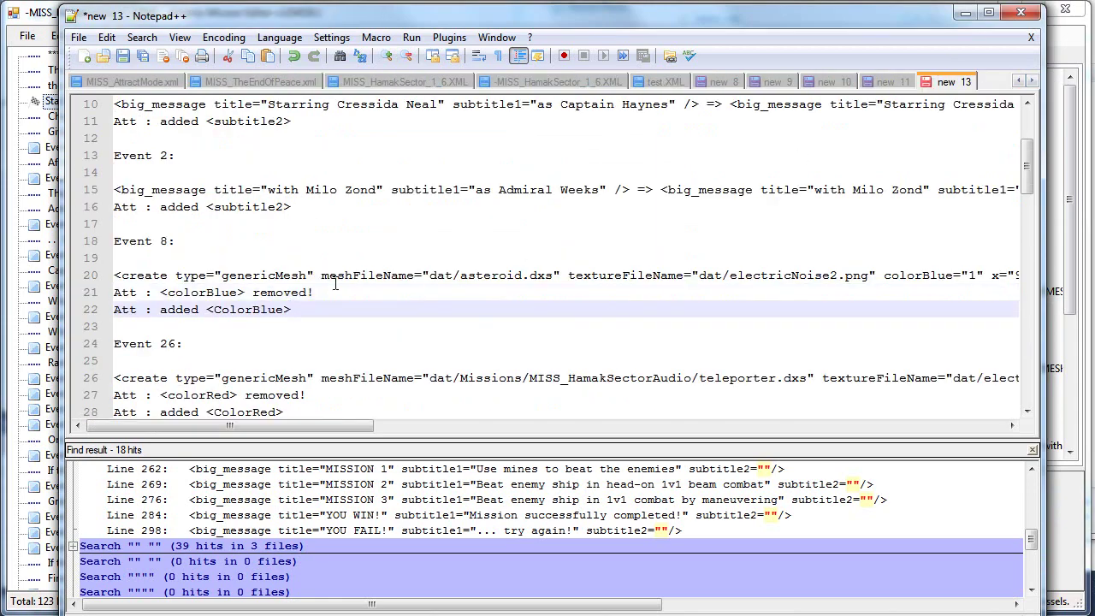
# Step: Examine the attribute changes under Event 44, highlighting the differing first letters of PointY and pointY
pyautogui.scroll(-5, 334, 276)
pyautogui.scroll(-7, 334, 275)
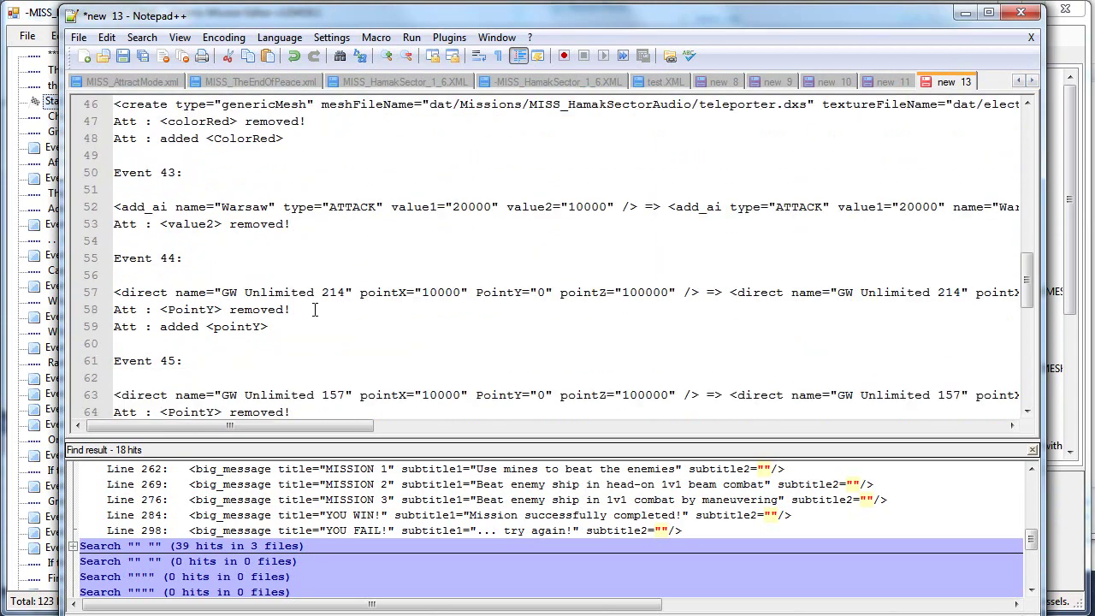
pyautogui.click(312, 309)
pyautogui.click(213, 329)
pyautogui.click(172, 310)
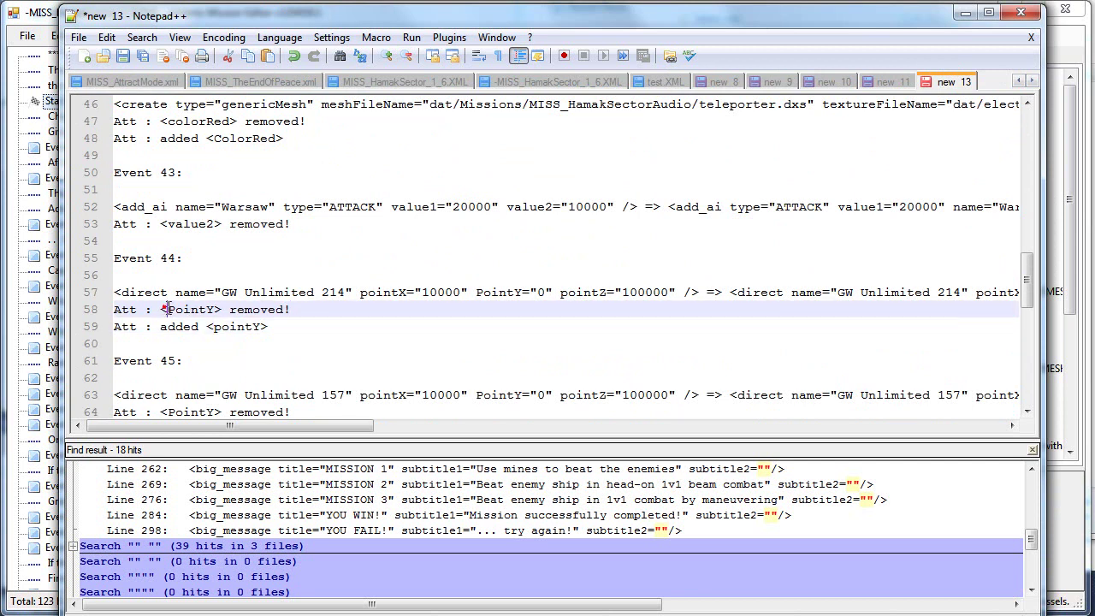
pyautogui.moveTo(202, 310); pyautogui.dragTo(168, 309)
pyautogui.click(170, 309)
pyautogui.click(216, 328)
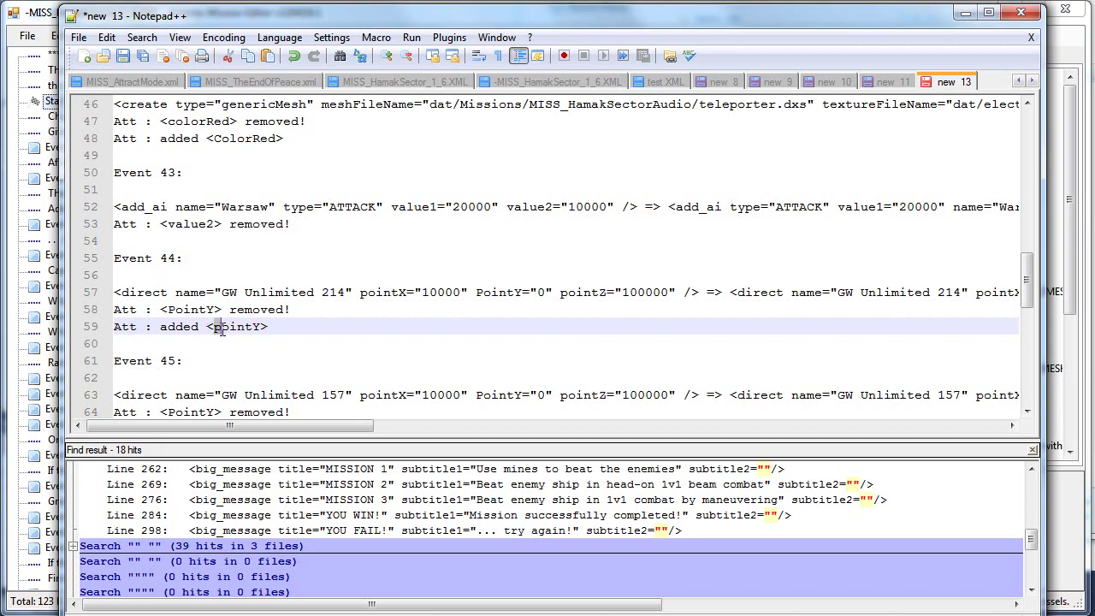
# Step: Highlight value2="10000" in Event 43's add_ai statement and switch to mission-file-docs.txt
pyautogui.click(566, 207)
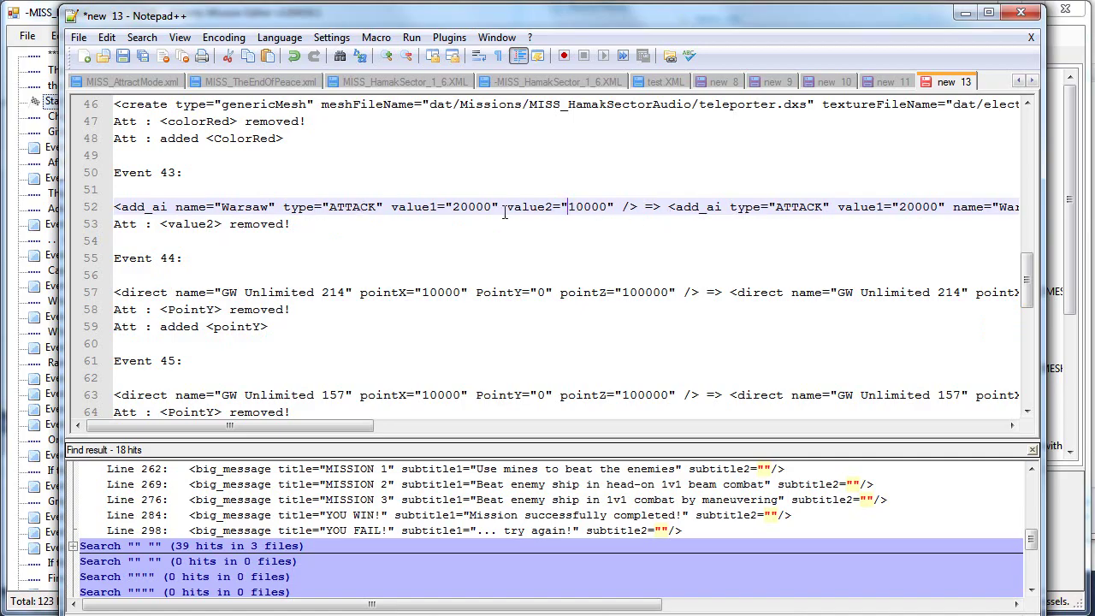
pyautogui.moveTo(507, 209); pyautogui.dragTo(615, 209)
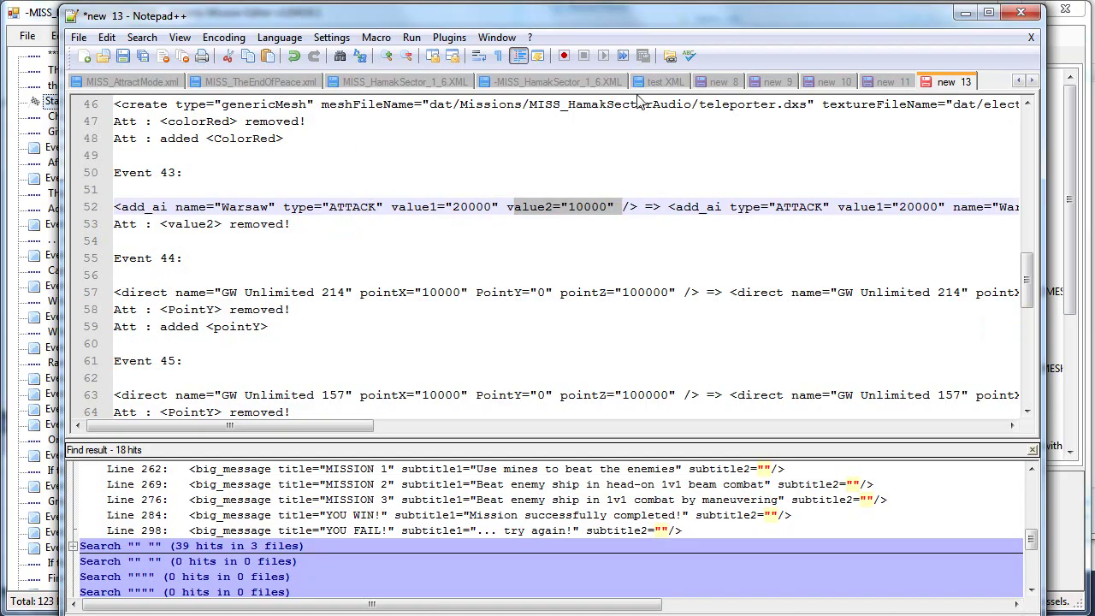
pyautogui.click(1017, 80)
pyautogui.click(1017, 80)
pyautogui.click(1018, 80)
pyautogui.click(1018, 81)
pyautogui.click(1018, 80)
pyautogui.click(1018, 80)
pyautogui.click(295, 85)
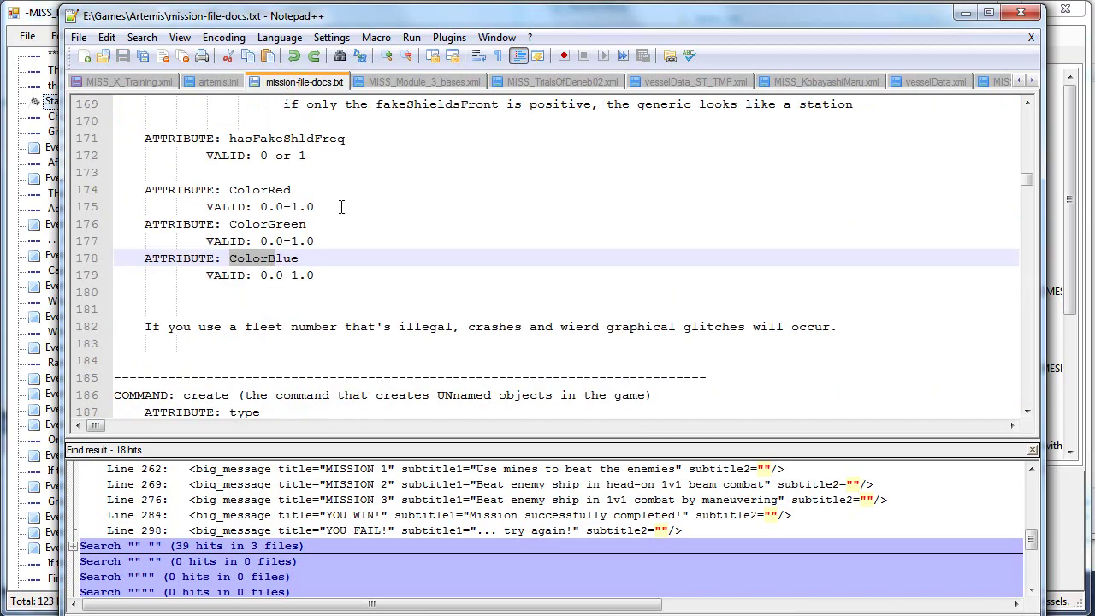
# Step: Search the mission documentation for "attack" and examine the AI block types and value attributes of the add_ai command
pyautogui.hotkey('ctrl', 'f')
pyautogui.write('attack')
pyautogui.press('Return')
pyautogui.press('Escape')
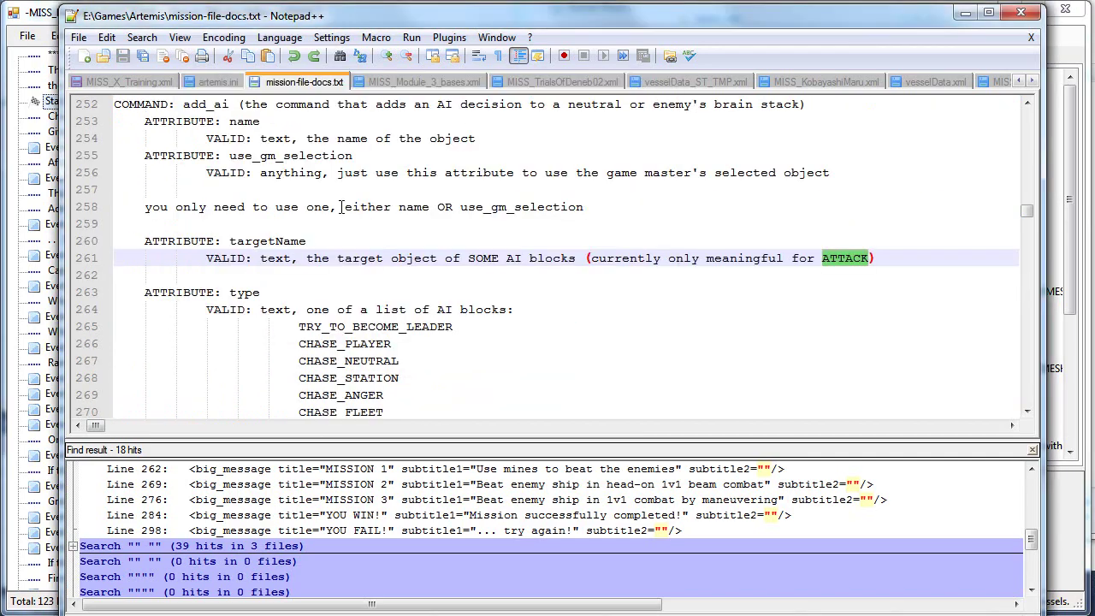
pyautogui.press('F3')
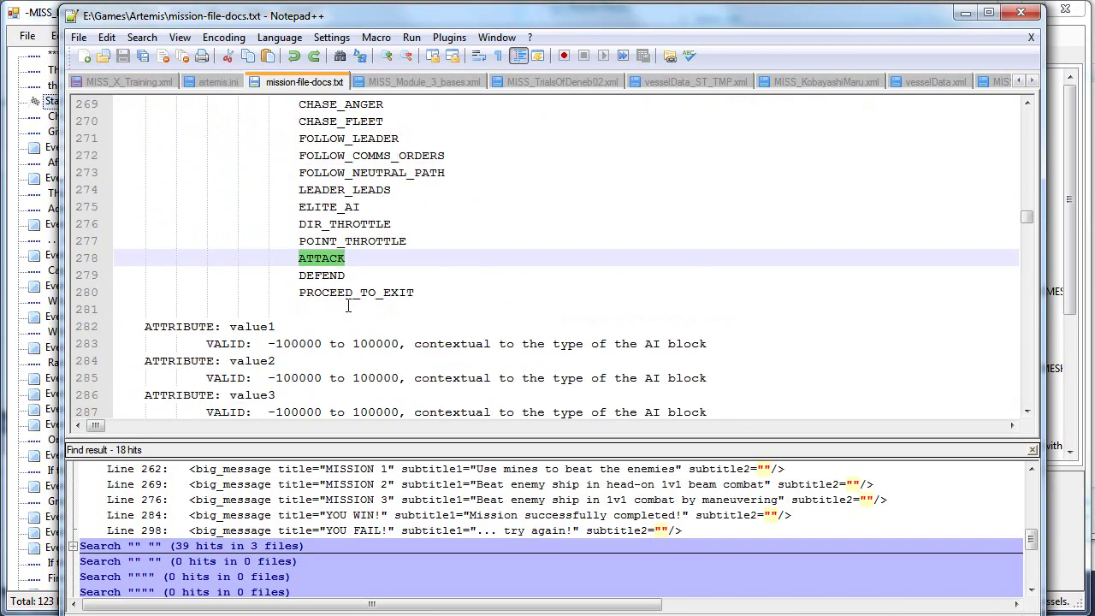
pyautogui.scroll(-6, 348, 305)
pyautogui.scroll(5, 348, 306)
pyautogui.press('F3')
pyautogui.press('Delete')
pyautogui.hotkey('ctrl', 'z')
# Step: Search back to the ATTACK block's description in the documentation and highlight its throttle (value1) parameter
pyautogui.hotkey('shift', 'F3')
pyautogui.hotkey('shift', 'F3')
pyautogui.hotkey('shift', 'F3')
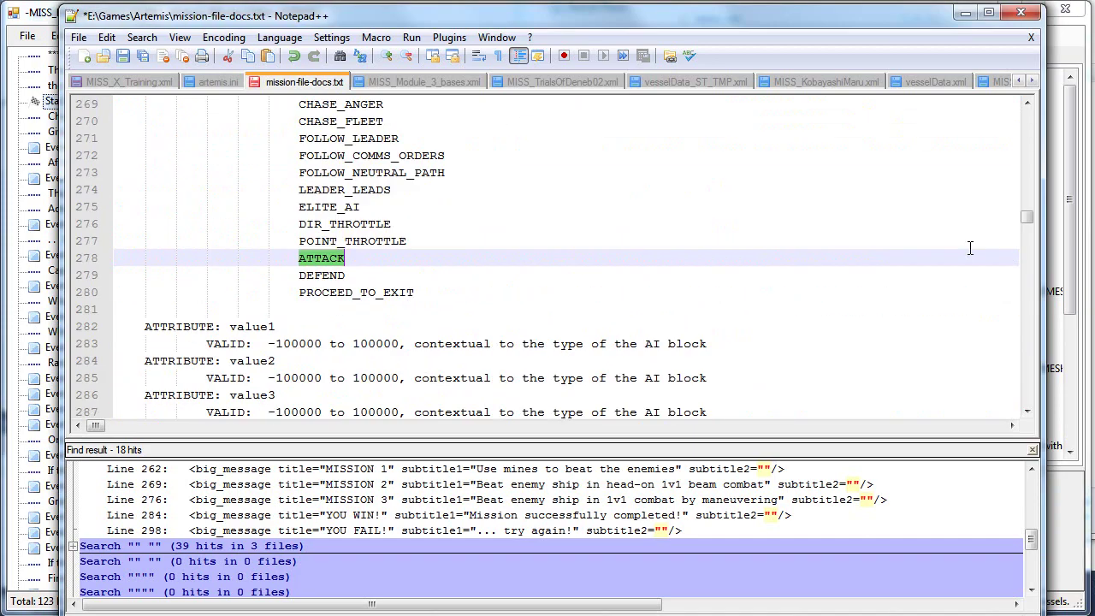
pyautogui.hotkey('shift', 'F3')
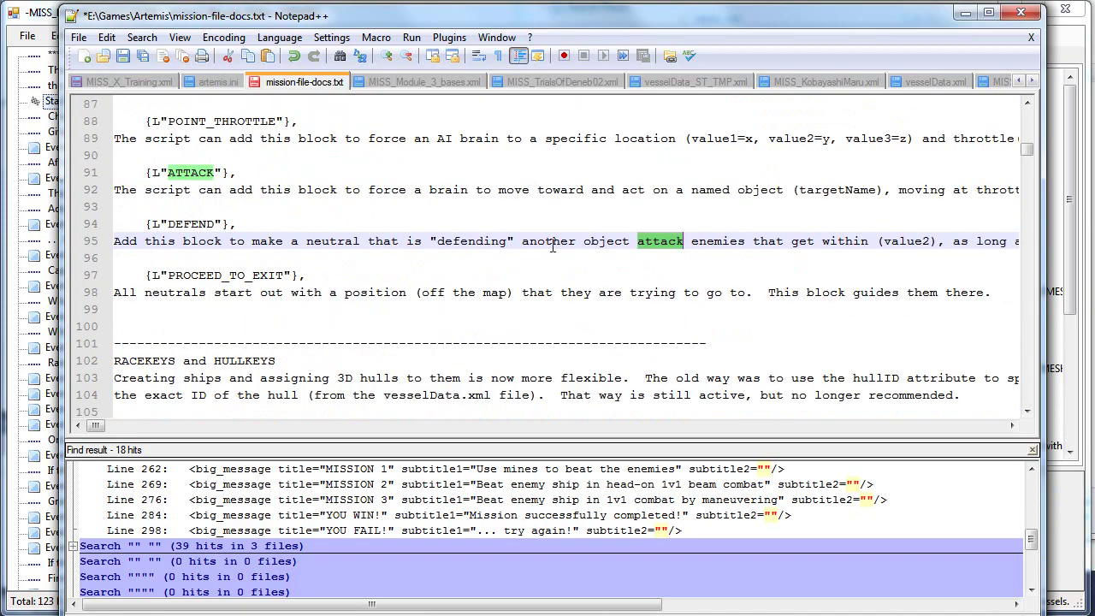
pyautogui.click(462, 225)
pyautogui.click(498, 190)
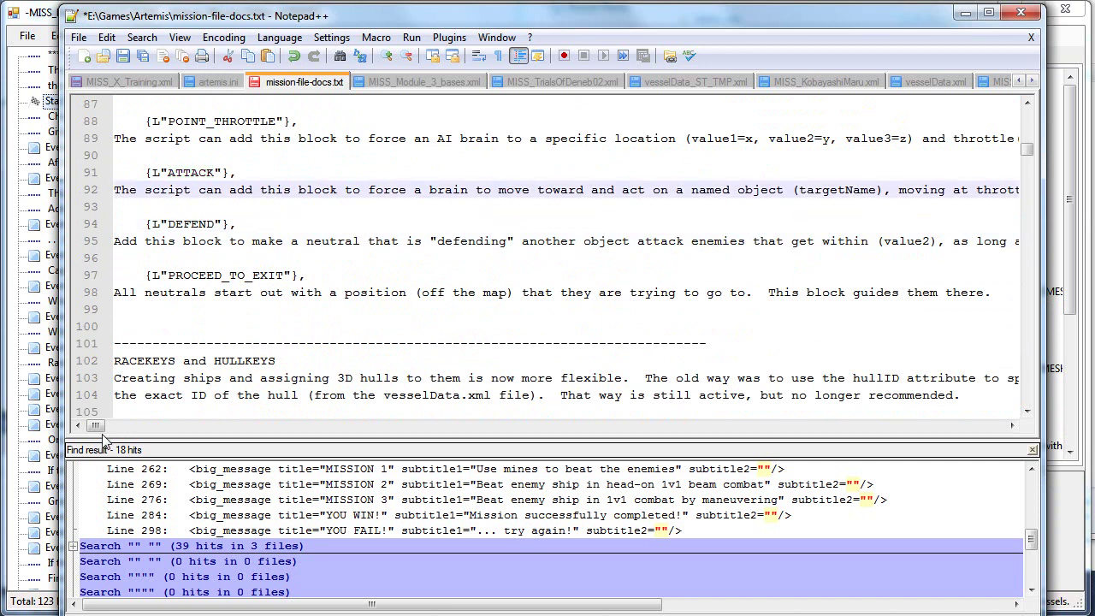
pyautogui.moveTo(100, 429); pyautogui.dragTo(117, 430)
pyautogui.moveTo(344, 190); pyautogui.dragTo(410, 190)
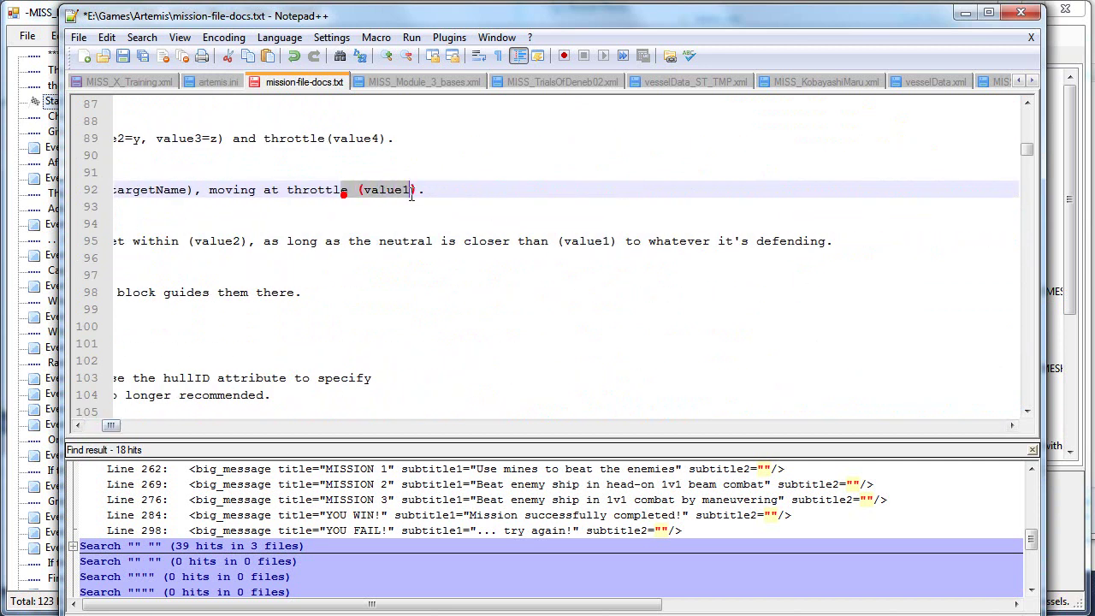
pyautogui.moveTo(117, 433); pyautogui.dragTo(100, 432)
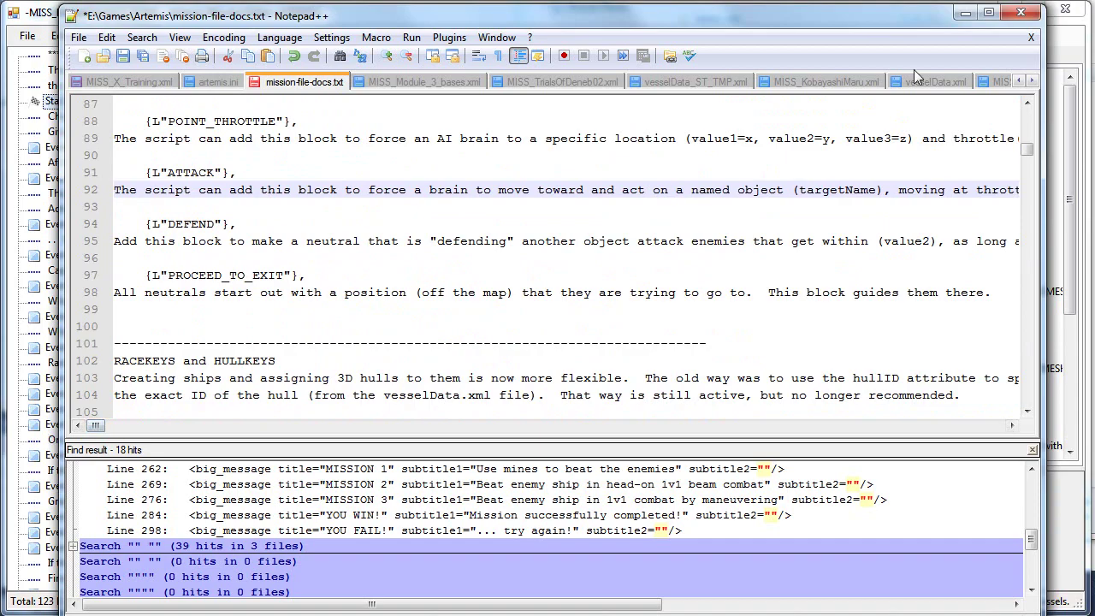
# Step: Return to the new 13 document and review the debug text through its last event and back to the Start entry
pyautogui.click(1031, 82)
pyautogui.click(1030, 82)
pyautogui.click(1031, 82)
pyautogui.click(1031, 81)
pyautogui.click(1030, 82)
pyautogui.click(1030, 81)
pyautogui.click(1031, 81)
pyautogui.click(1030, 81)
pyautogui.click(953, 81)
pyautogui.click(368, 314)
pyautogui.scroll(-10, 368, 314)
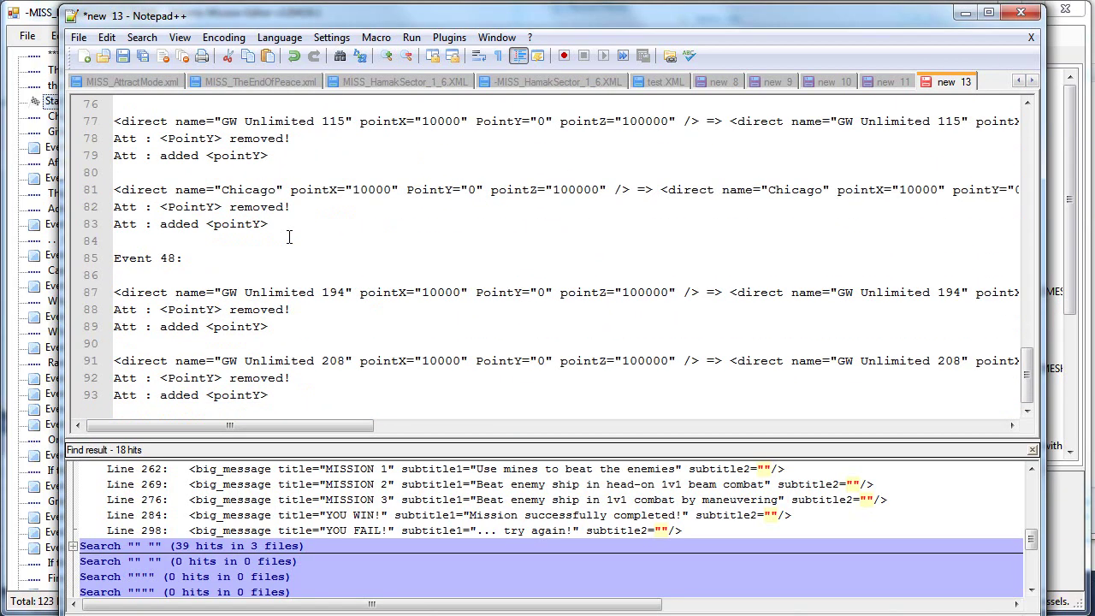
pyautogui.scroll(20, 290, 247)
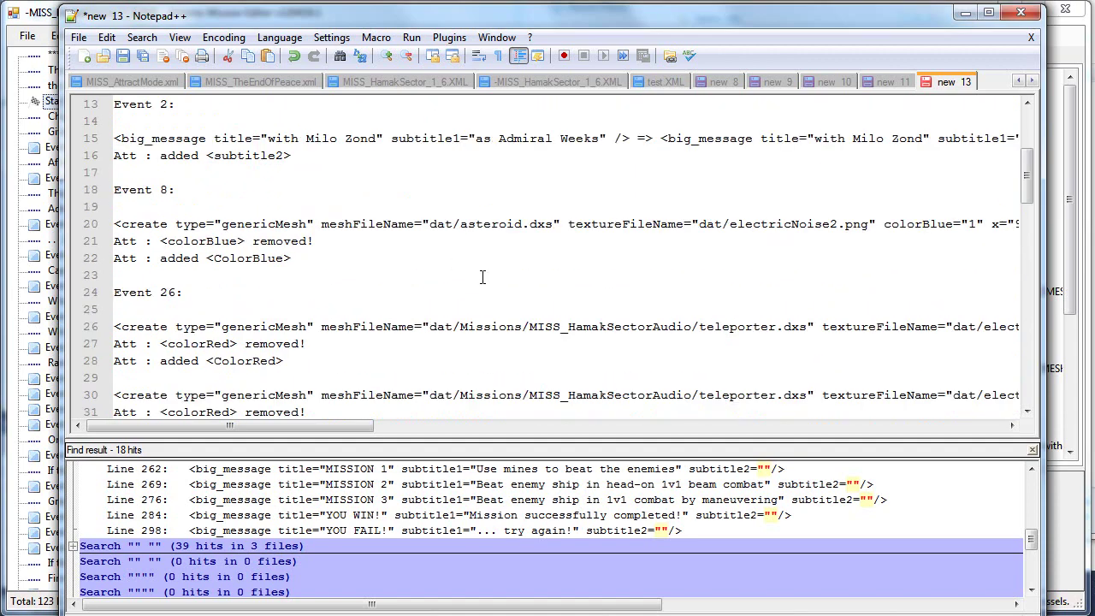
pyautogui.scroll(4, 387, 240)
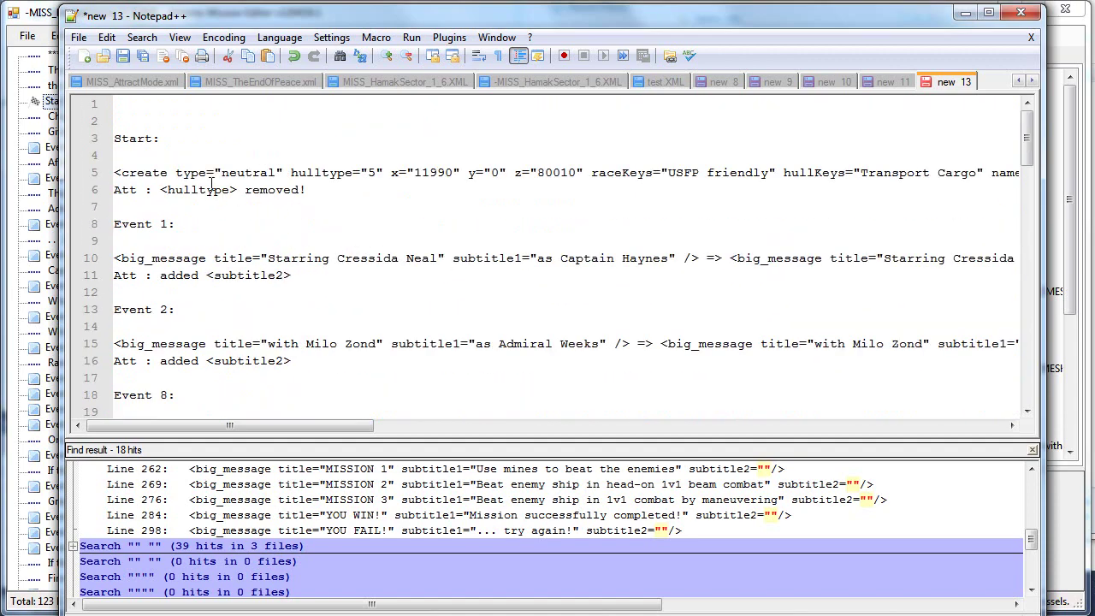
# Step: Switch to Artemis Mission Editor and examine Event 1's conditions and actions and the editing commands available for its statements
pyautogui.click(39, 23)
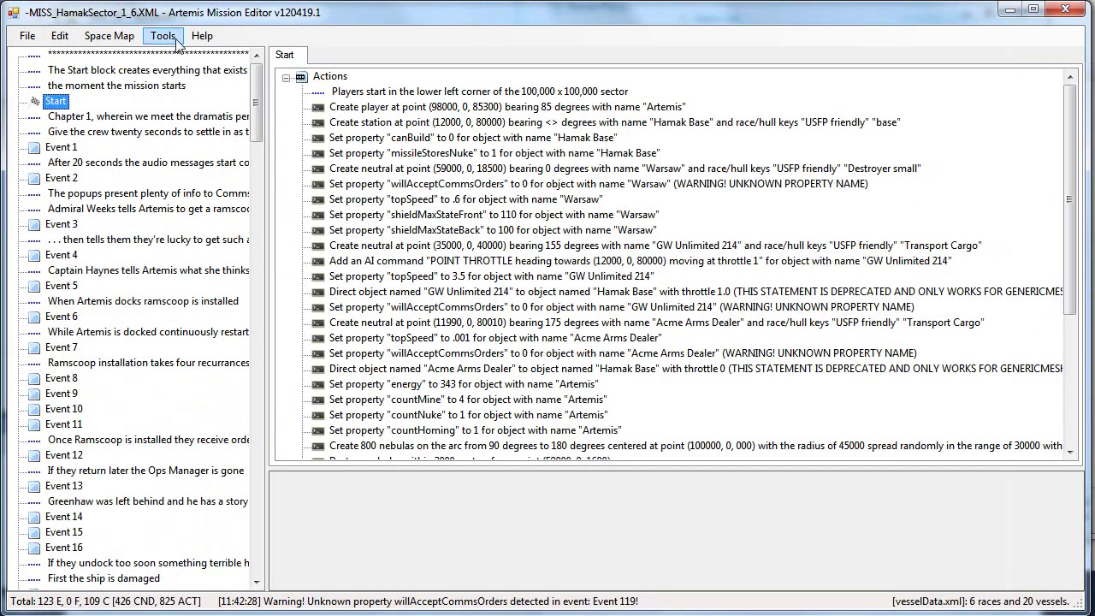
pyautogui.click(202, 35)
pyautogui.click(271, 17)
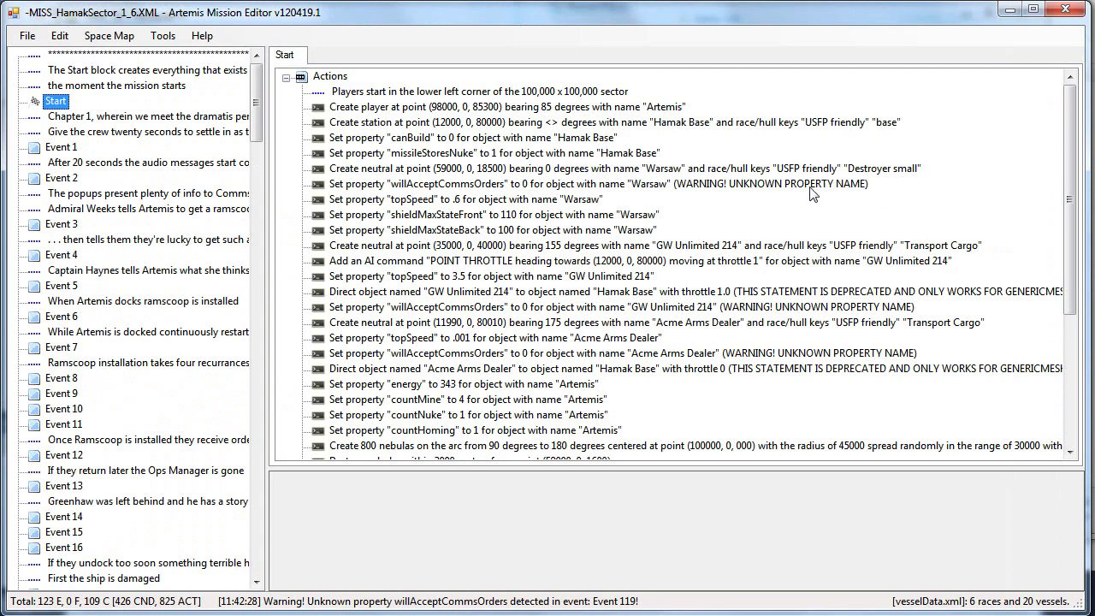
pyautogui.click(459, 112)
pyautogui.click(60, 147)
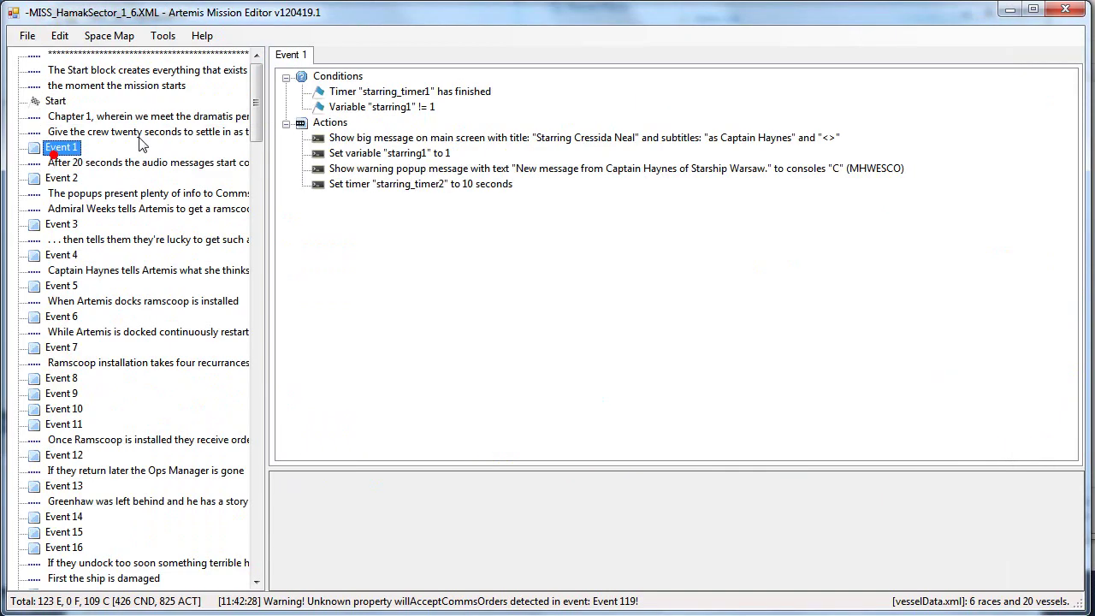
pyautogui.rightClick(396, 259)
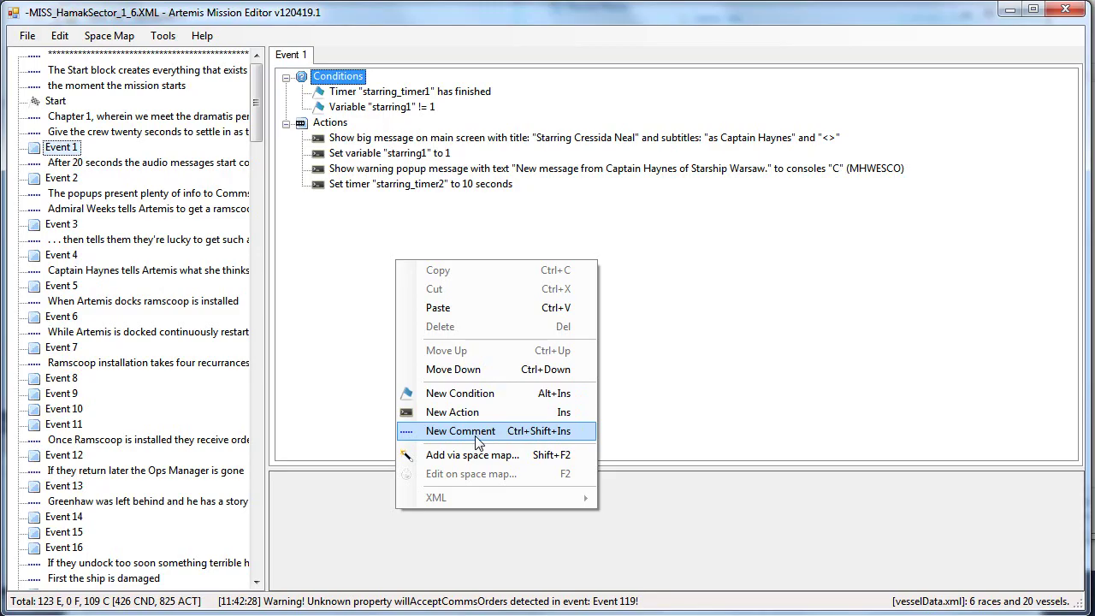
pyautogui.click(304, 250)
# Step: Create a new blank mission and add an event after the Start block
pyautogui.click(27, 35)
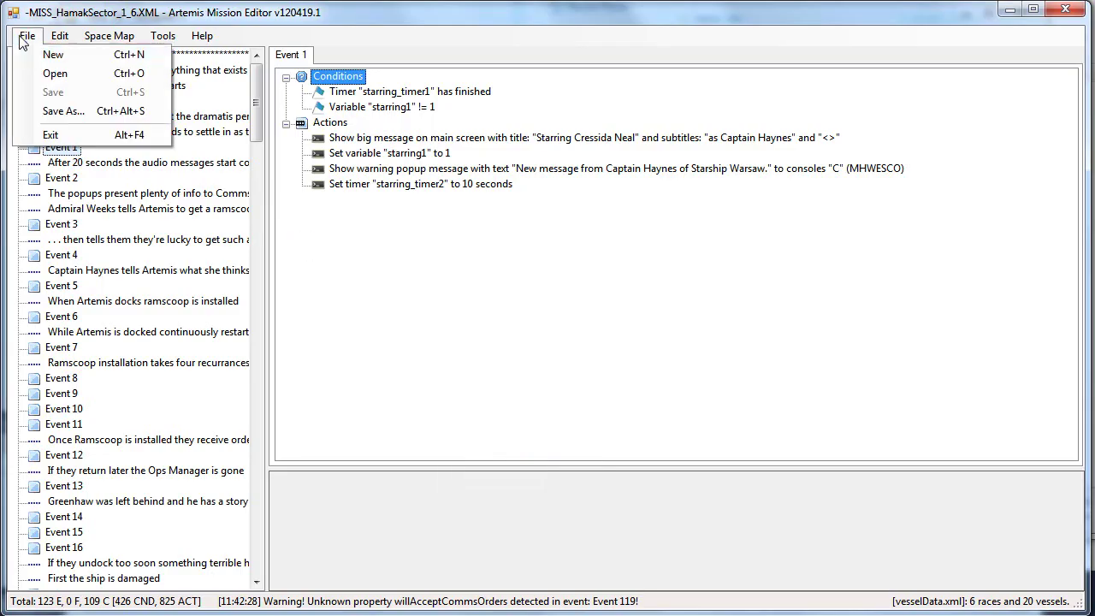
pyautogui.click(45, 52)
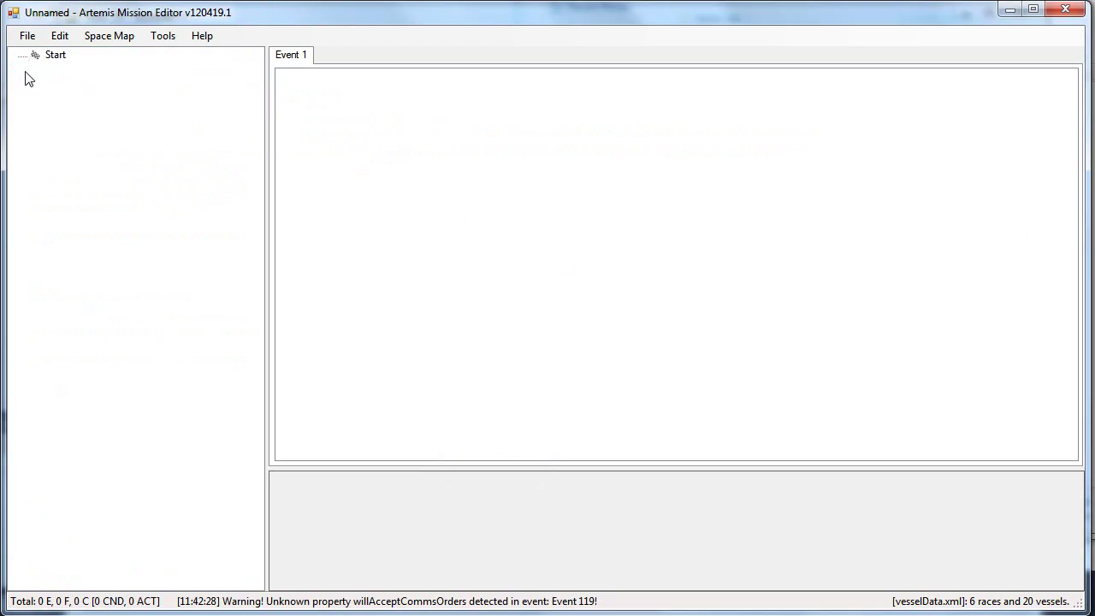
pyautogui.click(53, 55)
pyautogui.hotkey('ctrl', 'e')
# Step: Add a new action and a new condition to Event 1
pyautogui.click(434, 116)
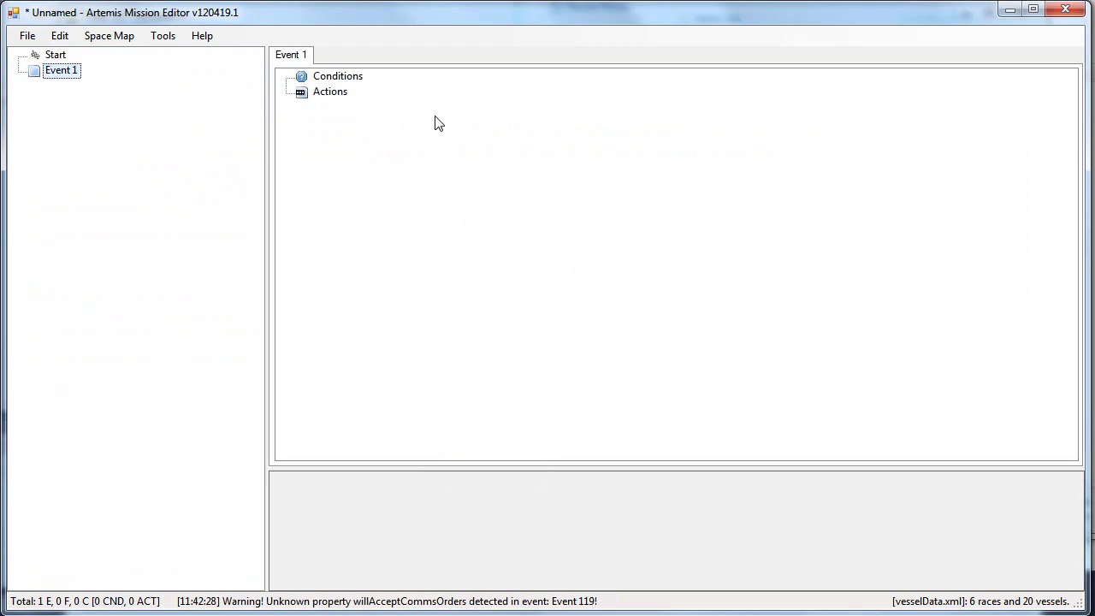
pyautogui.press('Insert')
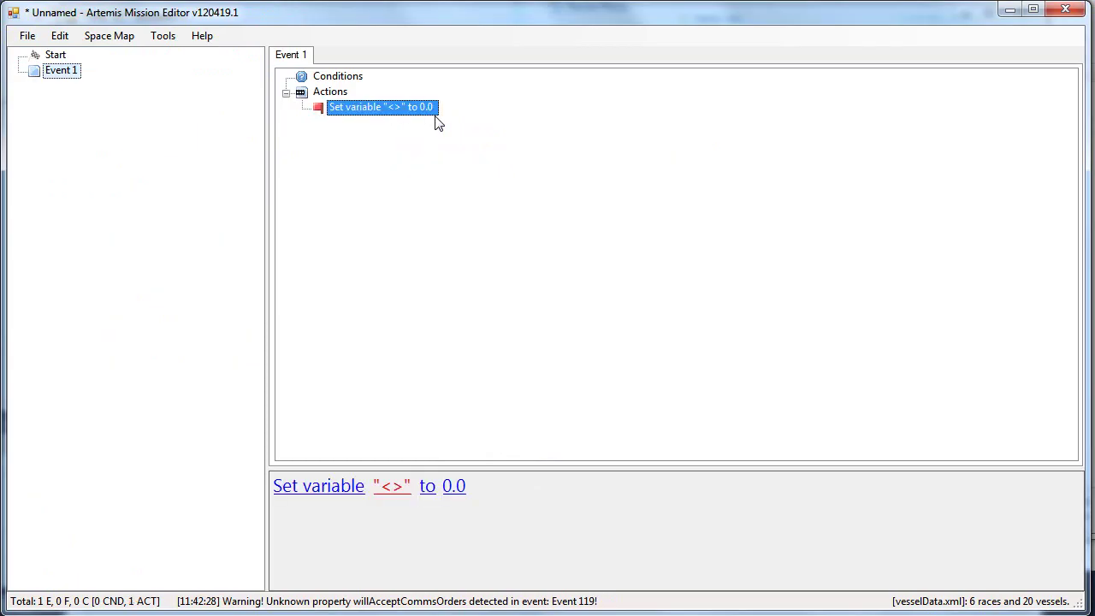
pyautogui.press('shift+Insert')
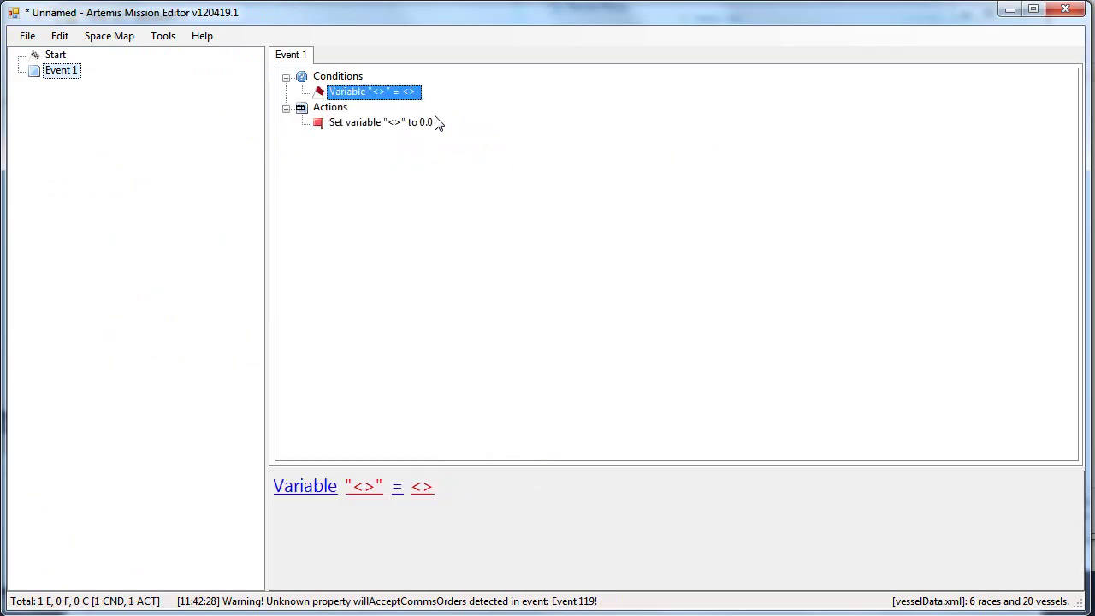
# Step: Change Event 1's Set variable action into a Create enemy action
pyautogui.click(335, 122)
pyautogui.click(345, 92)
pyautogui.click(369, 124)
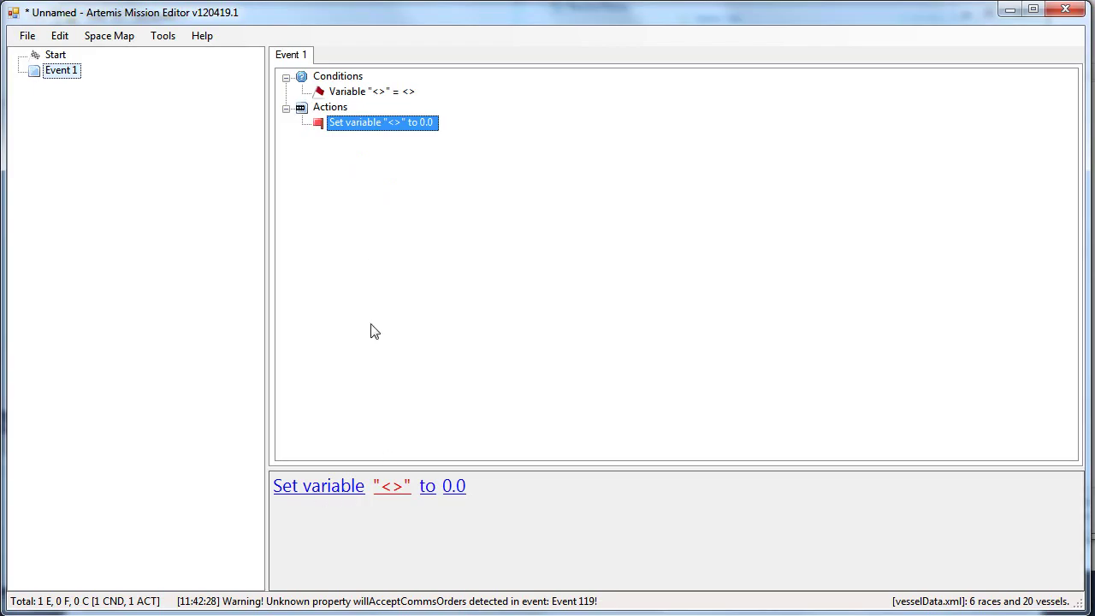
pyautogui.click(321, 486)
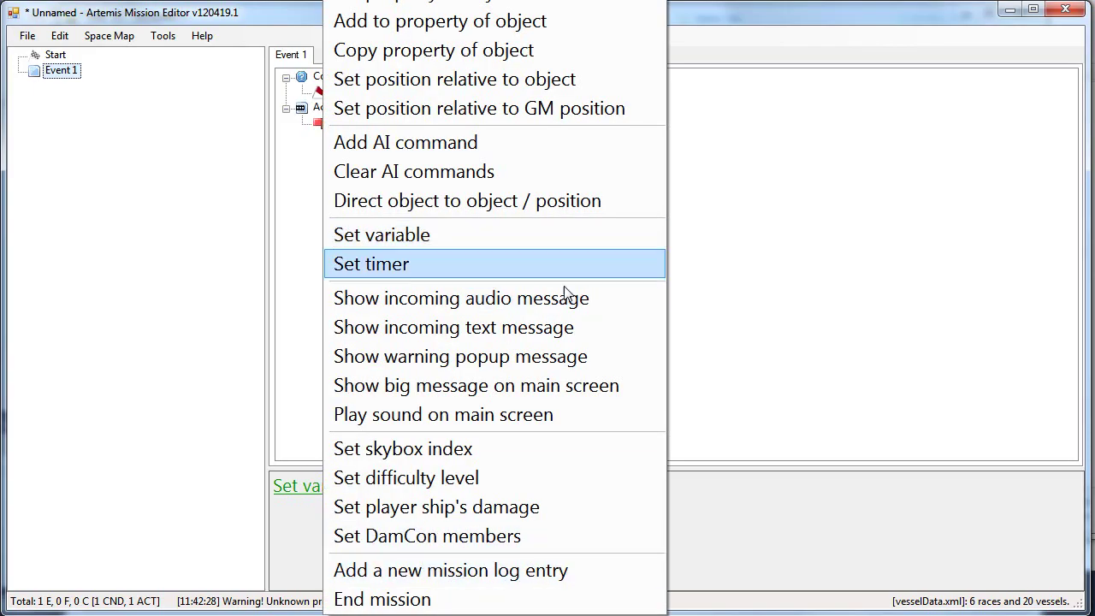
pyautogui.click(410, 8)
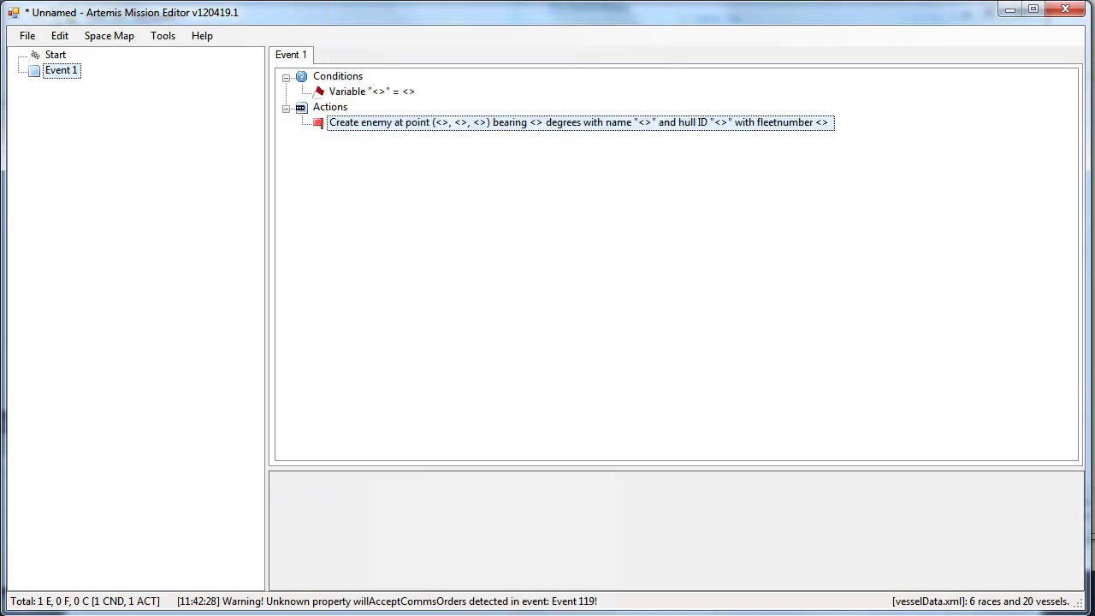
# Step: Change Event 1's Variable condition into a Player ship is docked condition
pyautogui.click(341, 78)
pyautogui.click(348, 92)
pyautogui.click(321, 486)
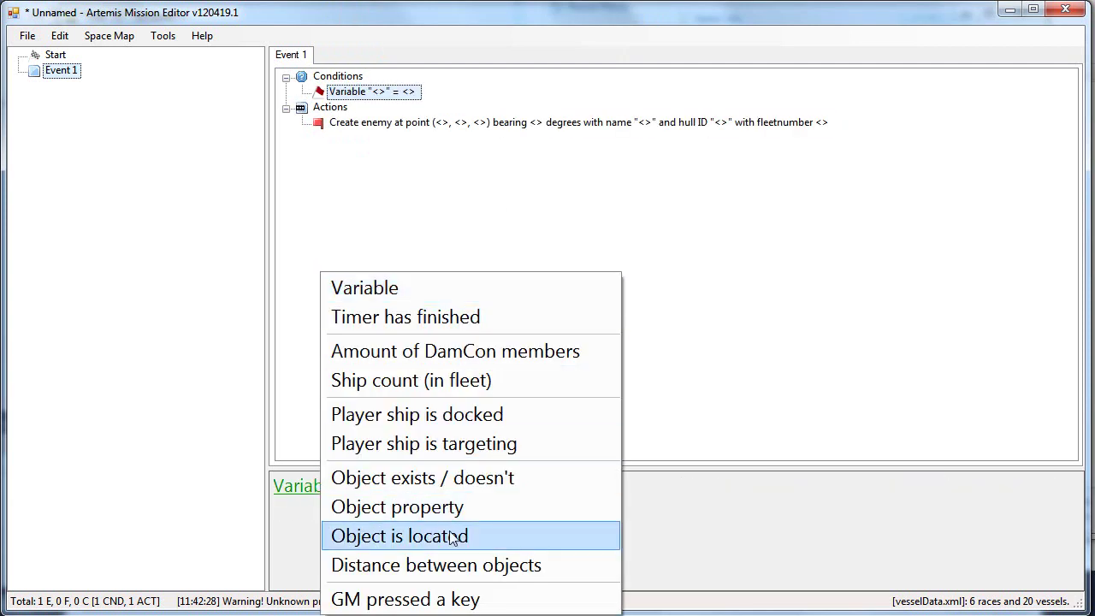
pyautogui.click(457, 417)
# Step: View the XML code of Event 1's unfilled Create enemy action
pyautogui.click(418, 122)
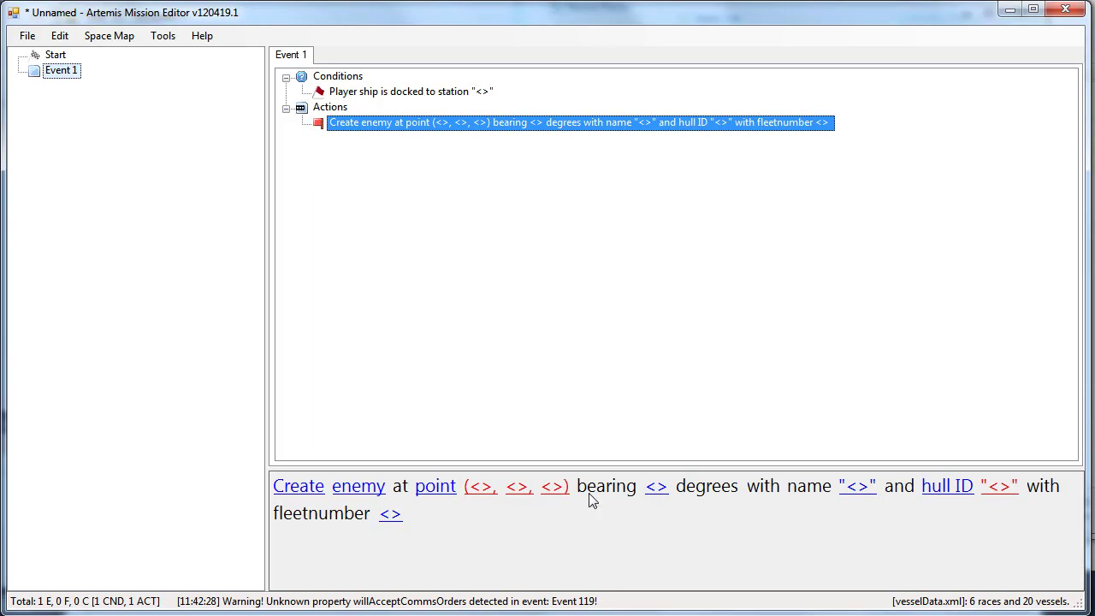
pyautogui.rightClick(432, 130)
pyautogui.moveTo(535, 363)
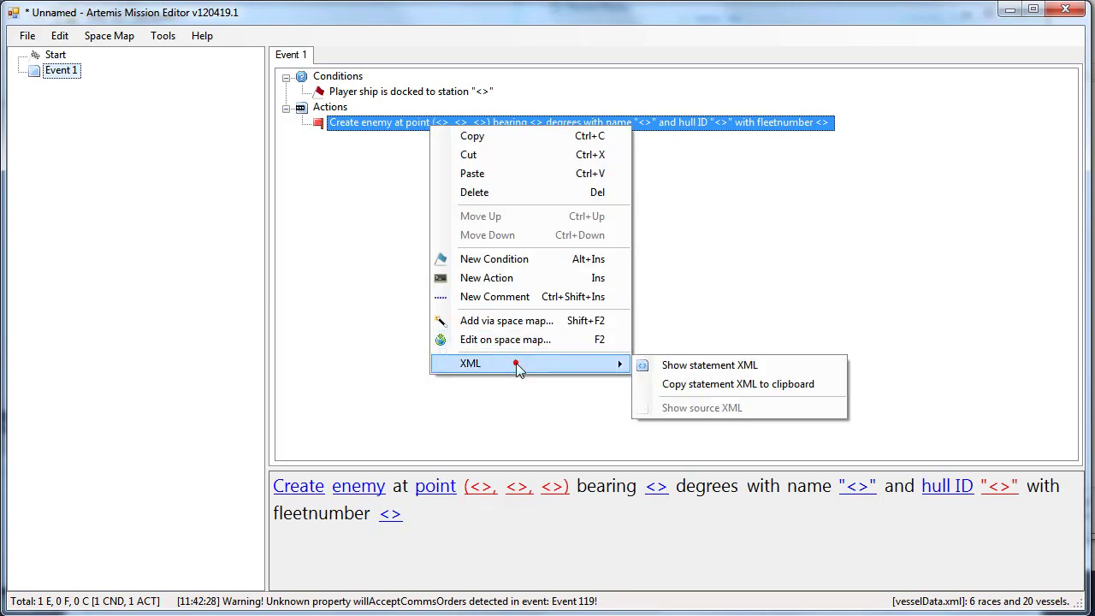
pyautogui.click(670, 373)
pyautogui.click(829, 181)
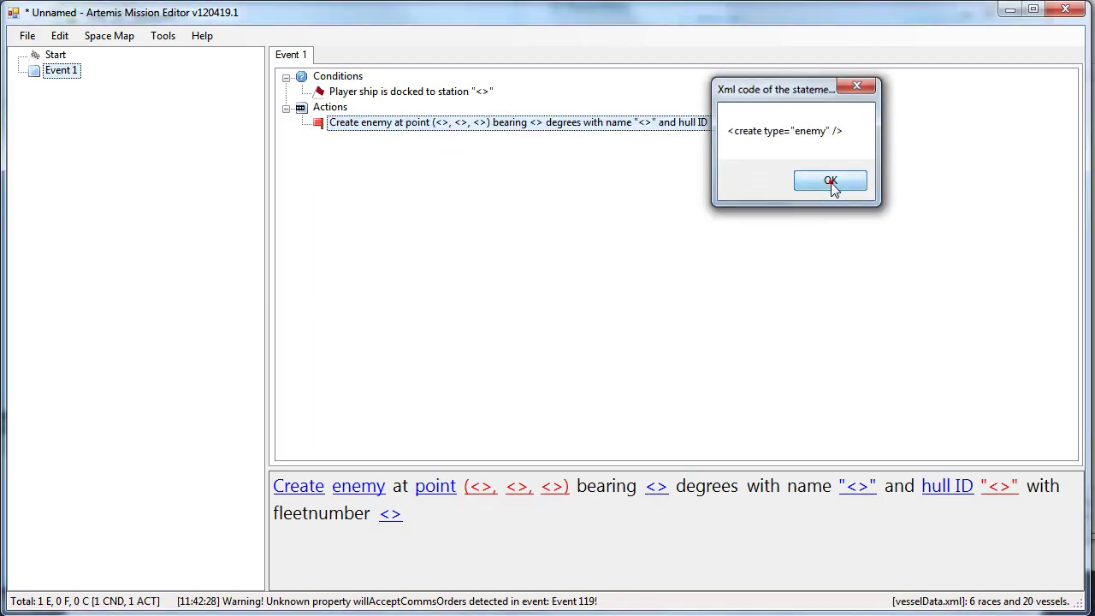
# Step: Set the enemy to be created at the GM position with a bearing of 45 degrees
pyautogui.click(434, 489)
pyautogui.click(494, 528)
pyautogui.click(598, 486)
pyautogui.write('45')
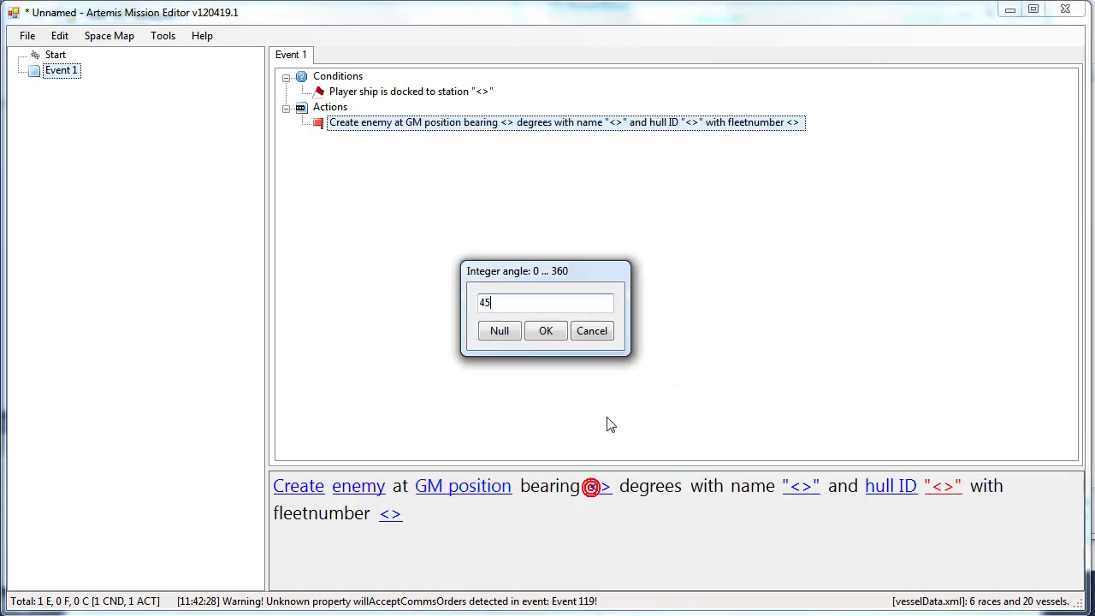
pyautogui.click(547, 330)
# Step: Give the enemy the name e1, hull ID 5001 and fleetnumber -1
pyautogui.click(795, 486)
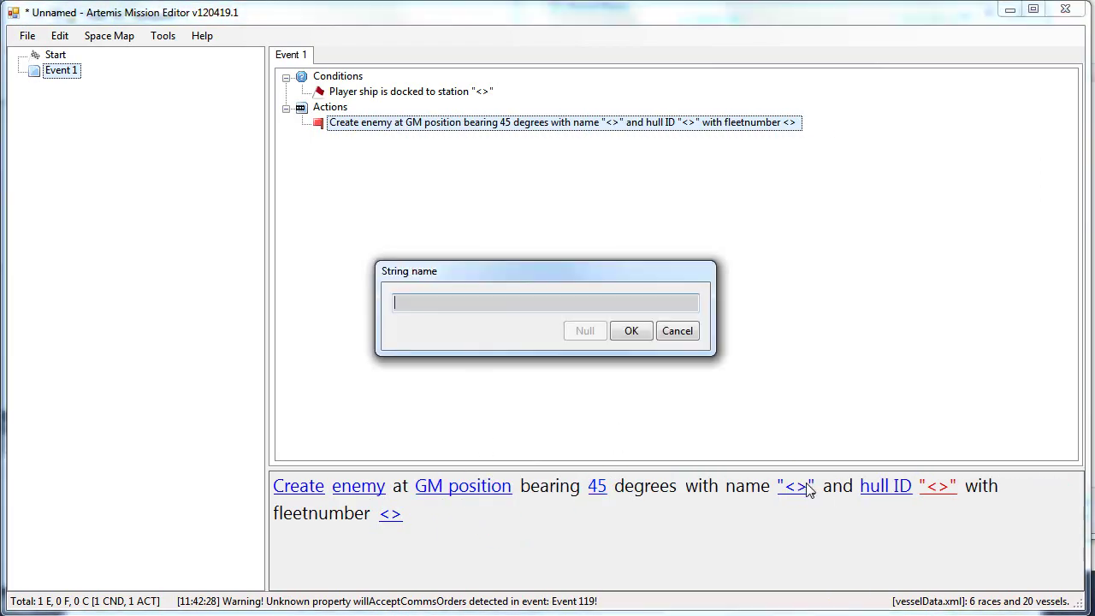
pyautogui.write('e1')
pyautogui.click(631, 330)
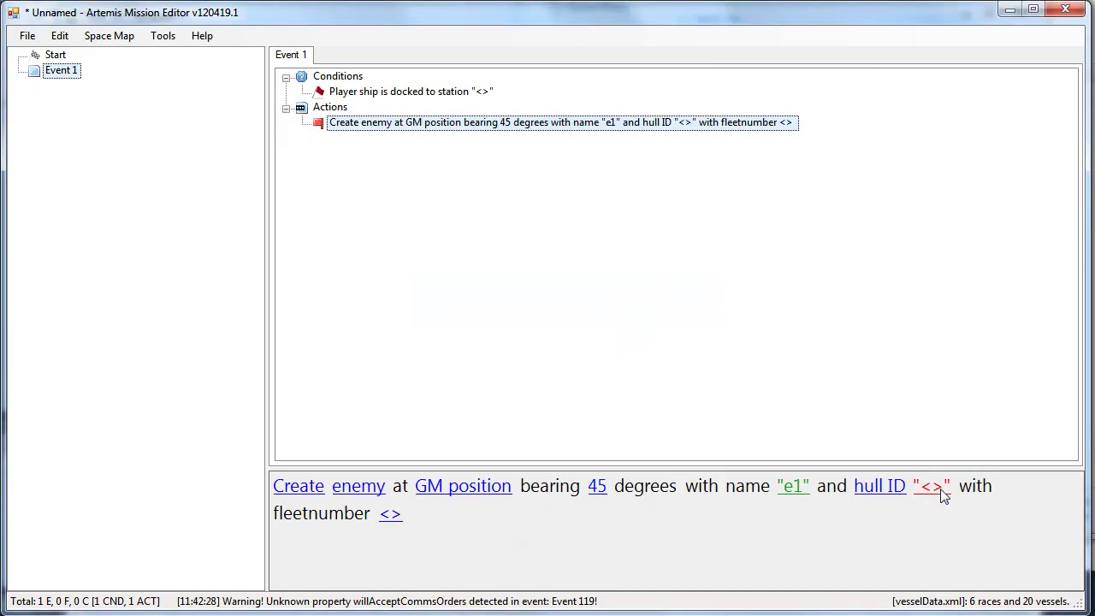
pyautogui.click(937, 486)
pyautogui.write('5001')
pyautogui.press('Return')
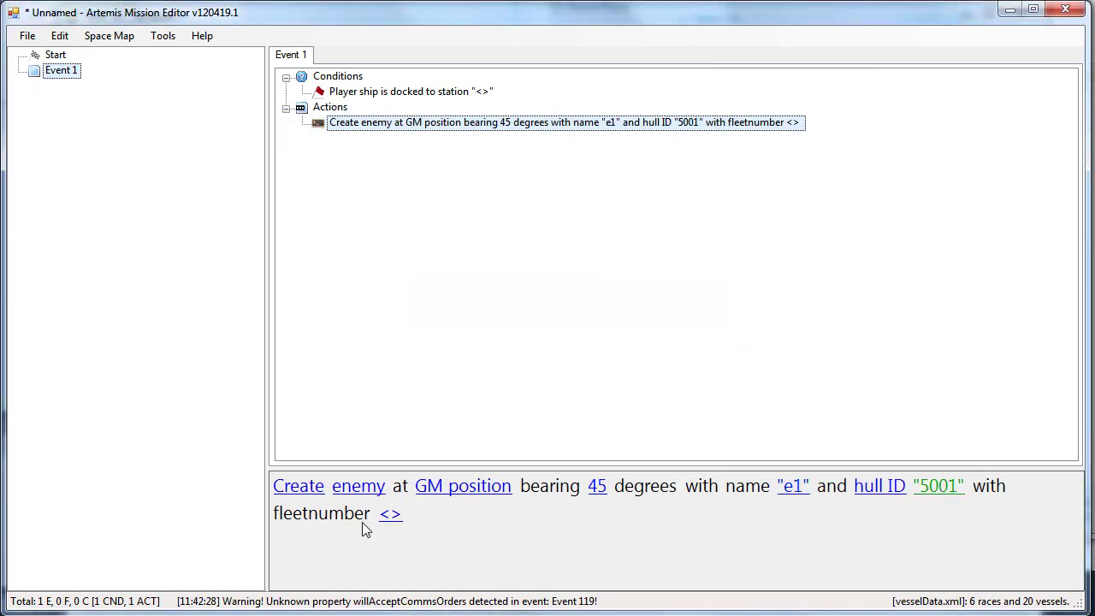
pyautogui.click(386, 515)
pyautogui.write('-1')
pyautogui.press('Return')
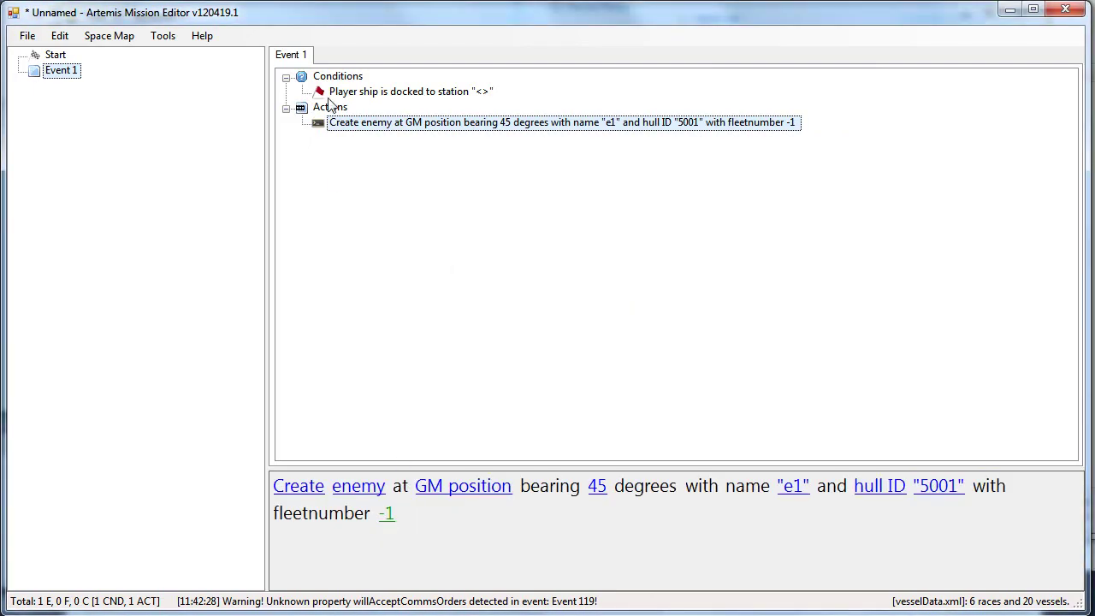
# Step: View the XML code of the Create enemy action with its filled-in attributes
pyautogui.rightClick(358, 122)
pyautogui.click(480, 351)
pyautogui.click(636, 359)
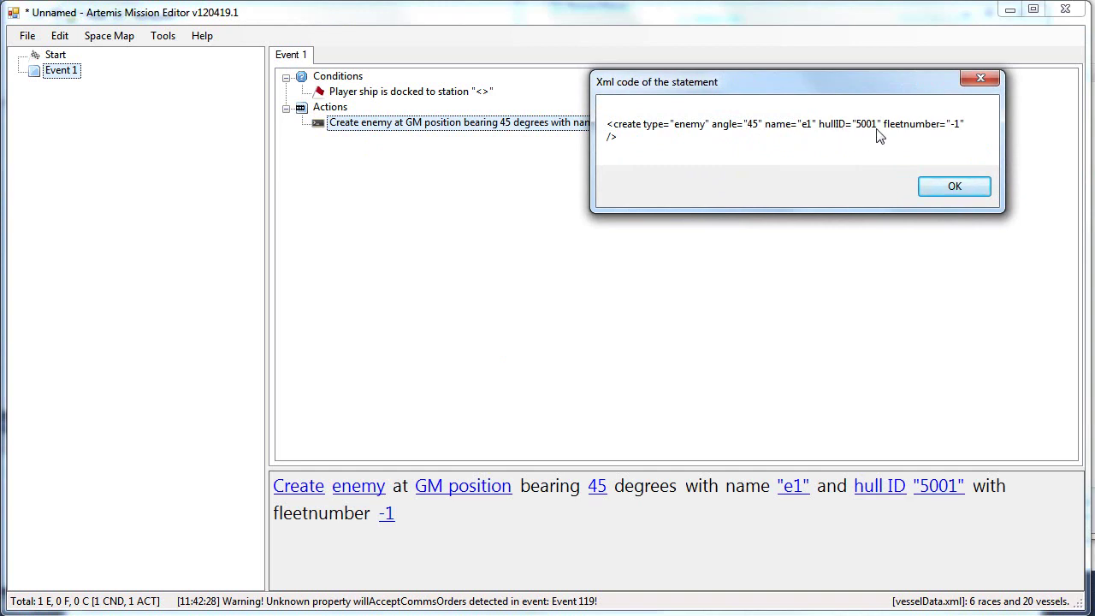
pyautogui.click(969, 189)
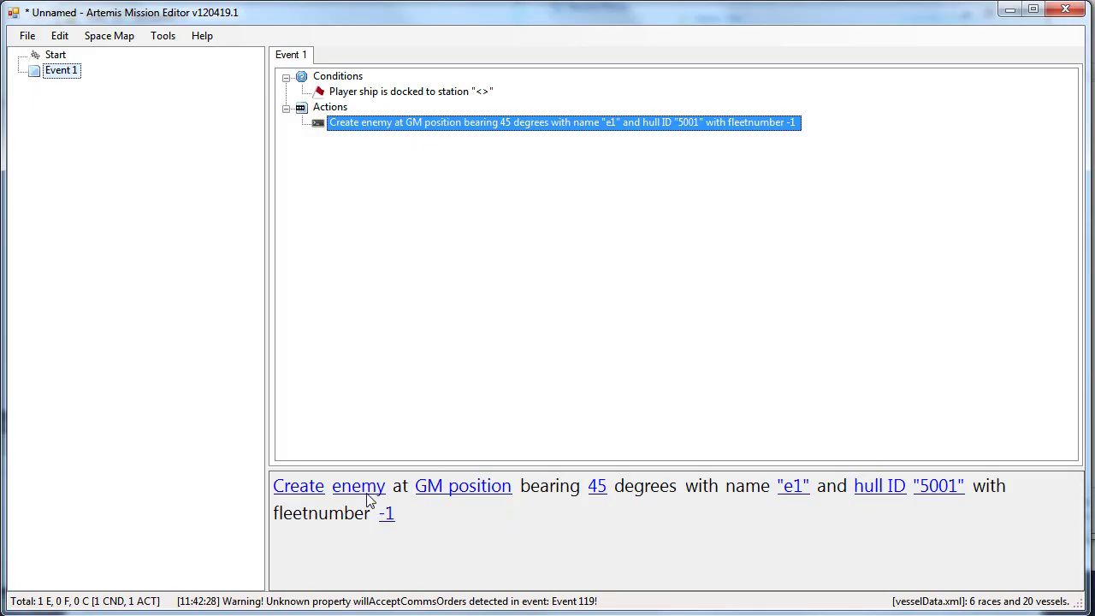
# Step: Examine the Create enemy action's position options and its bearing angle entry
pyautogui.click(456, 490)
pyautogui.click(471, 450)
pyautogui.click(601, 486)
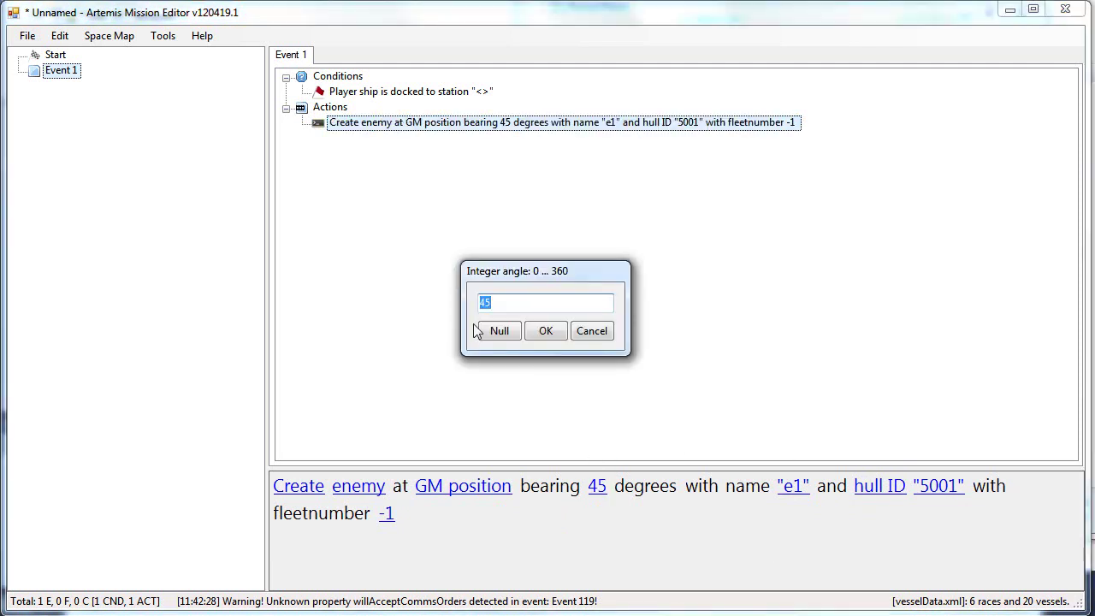
pyautogui.click(477, 331)
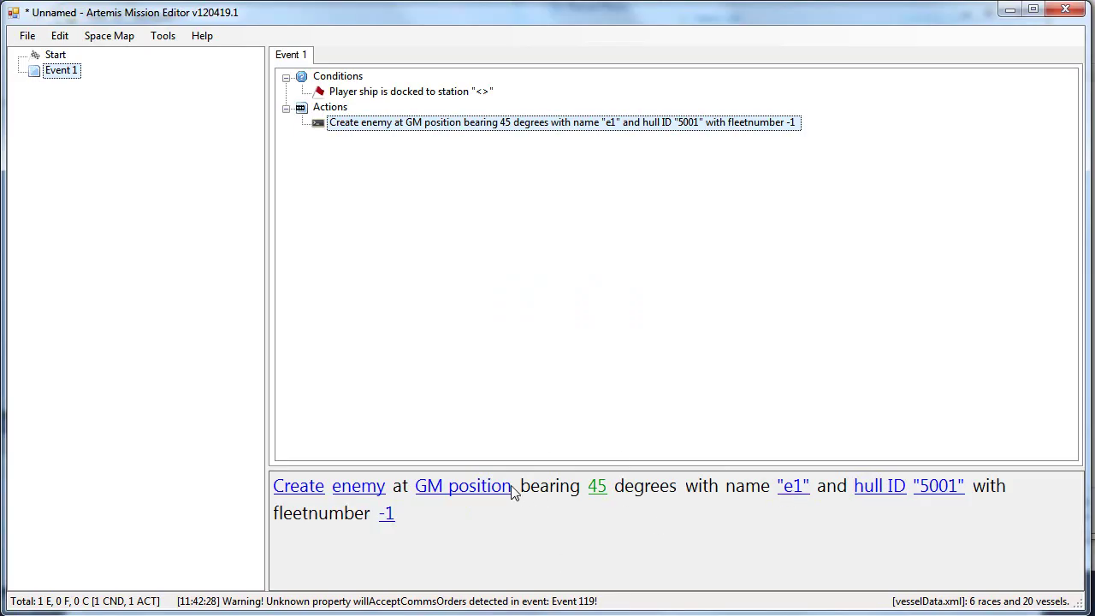
# Step: Clear the enemy's hull ID and set it to 5005
pyautogui.click(937, 494)
pyautogui.press('BackSpace')
pyautogui.press('Return')
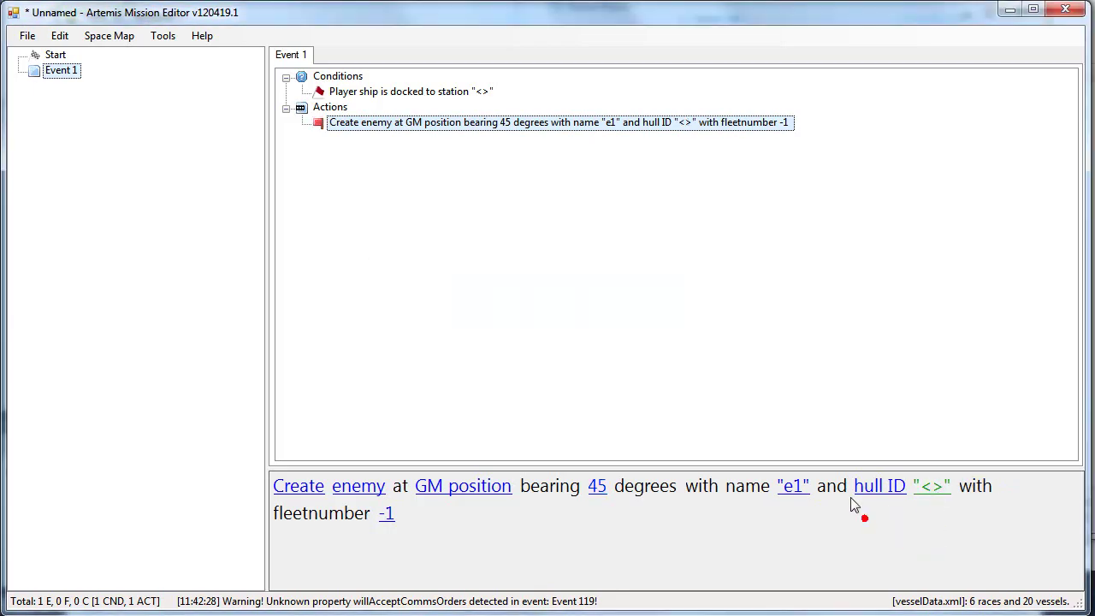
pyautogui.click(801, 489)
pyautogui.click(686, 329)
pyautogui.click(932, 486)
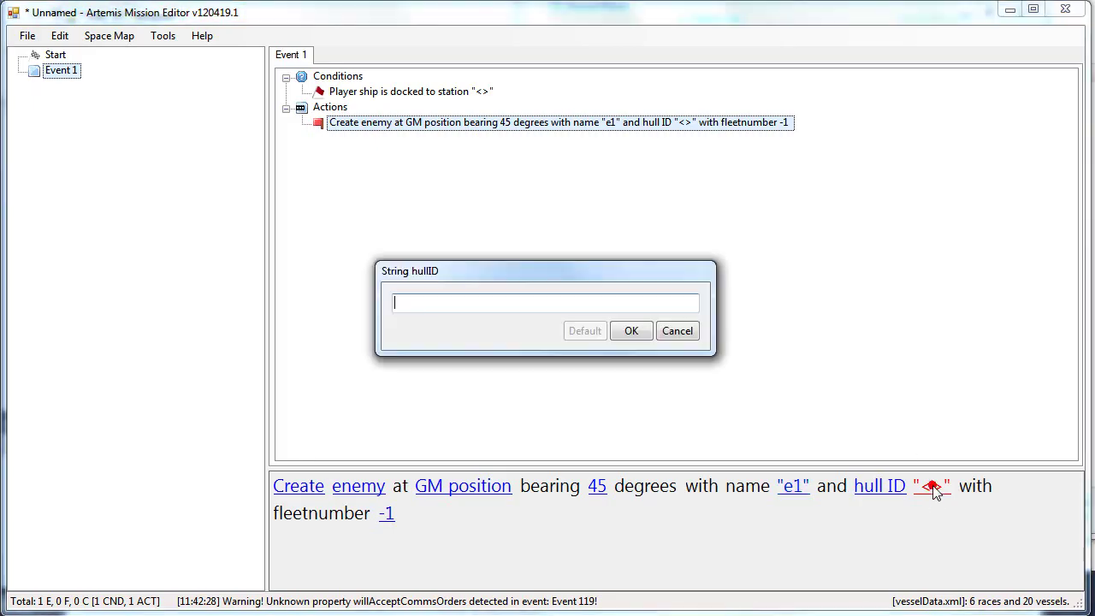
pyautogui.write('5005')
pyautogui.press('Return')
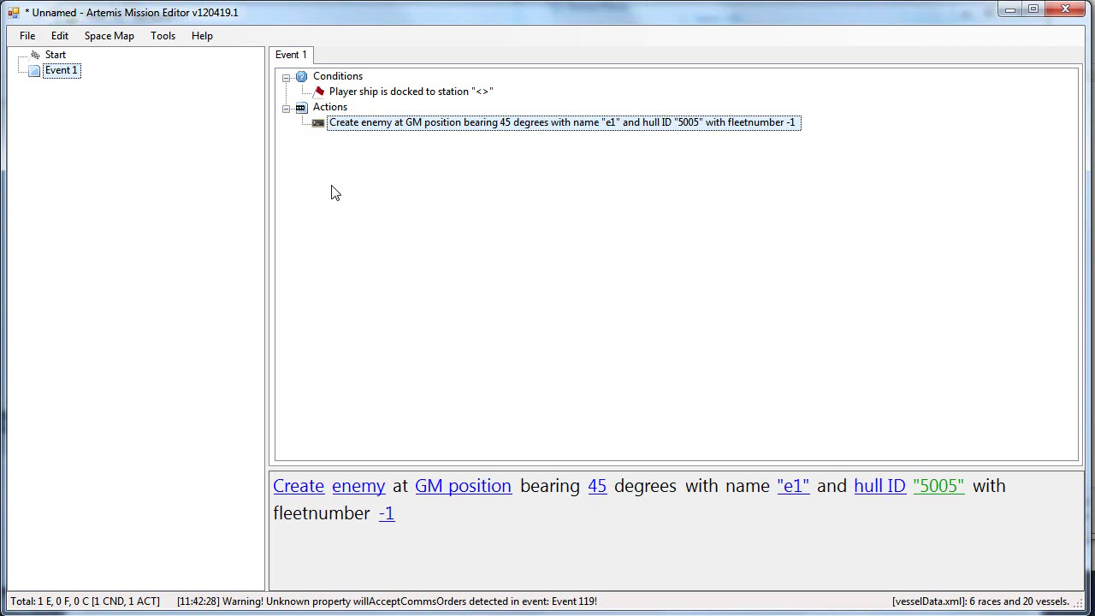
# Step: Examine the available action types, and compare them with the commands documented in mission-file-docs.txt in Notepad++
pyautogui.click(293, 489)
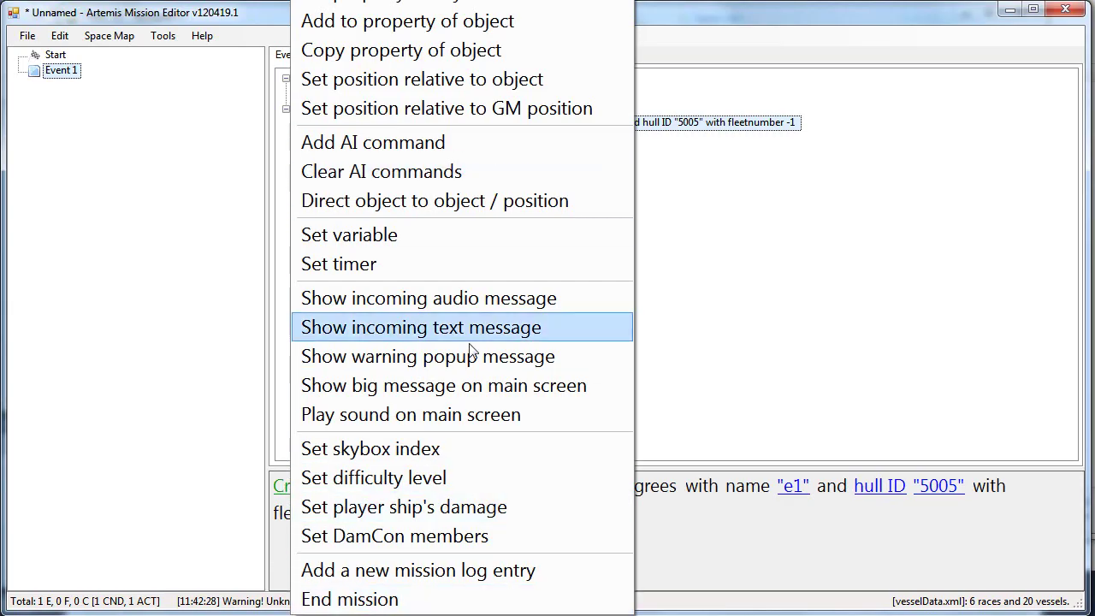
pyautogui.click(790, 384)
pyautogui.hotkey('alt', 'Tab')
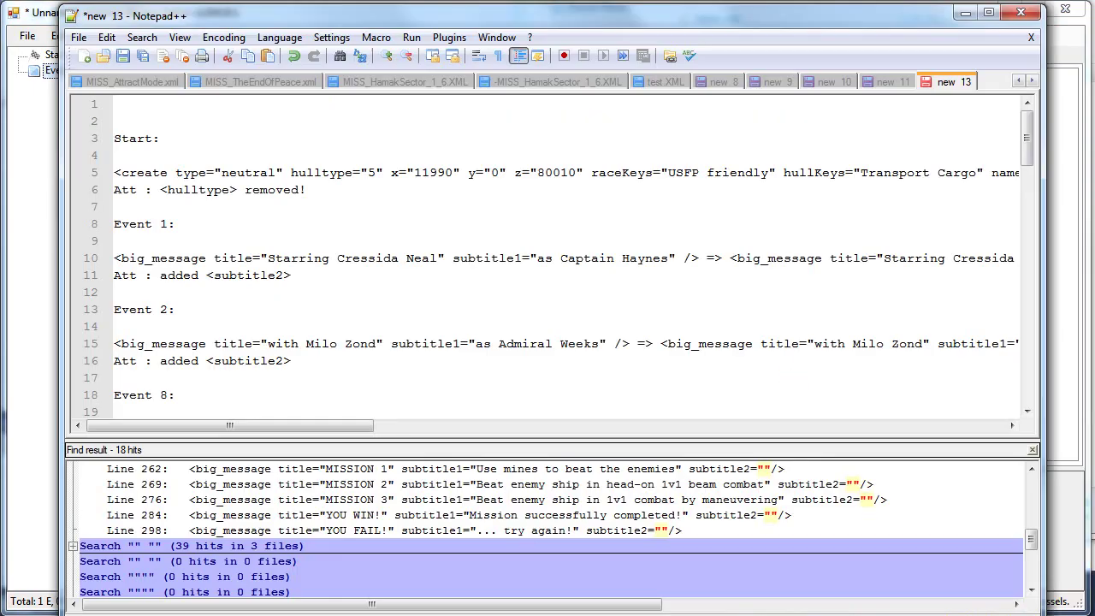
pyautogui.scroll(-18, 368, 238)
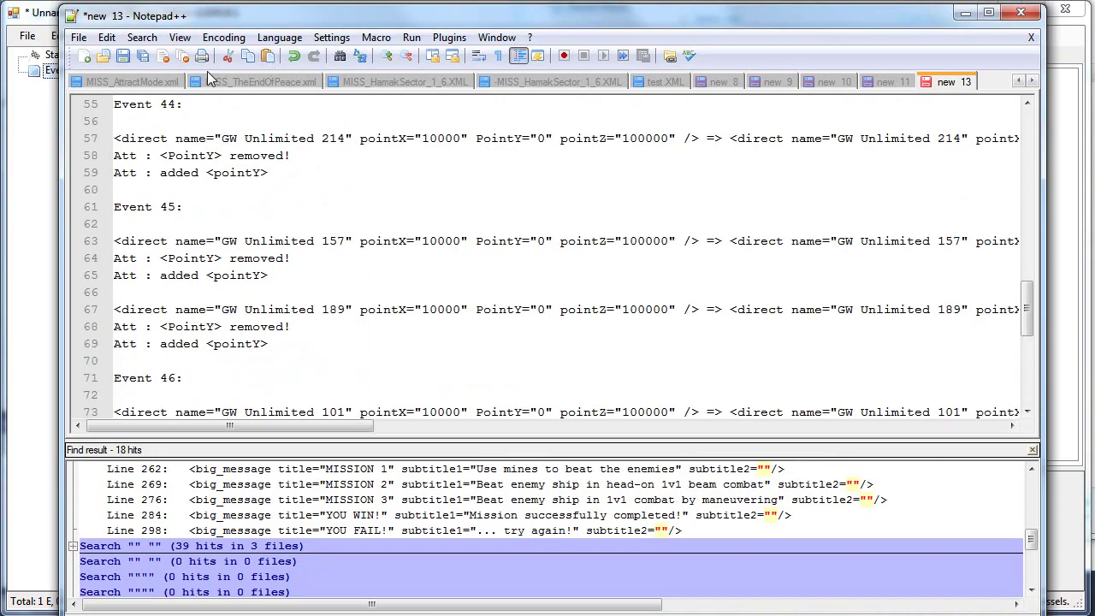
pyautogui.click(1018, 80)
pyautogui.click(1017, 80)
pyautogui.click(1018, 80)
pyautogui.click(1018, 80)
pyautogui.click(322, 75)
pyautogui.scroll(-20, 293, 256)
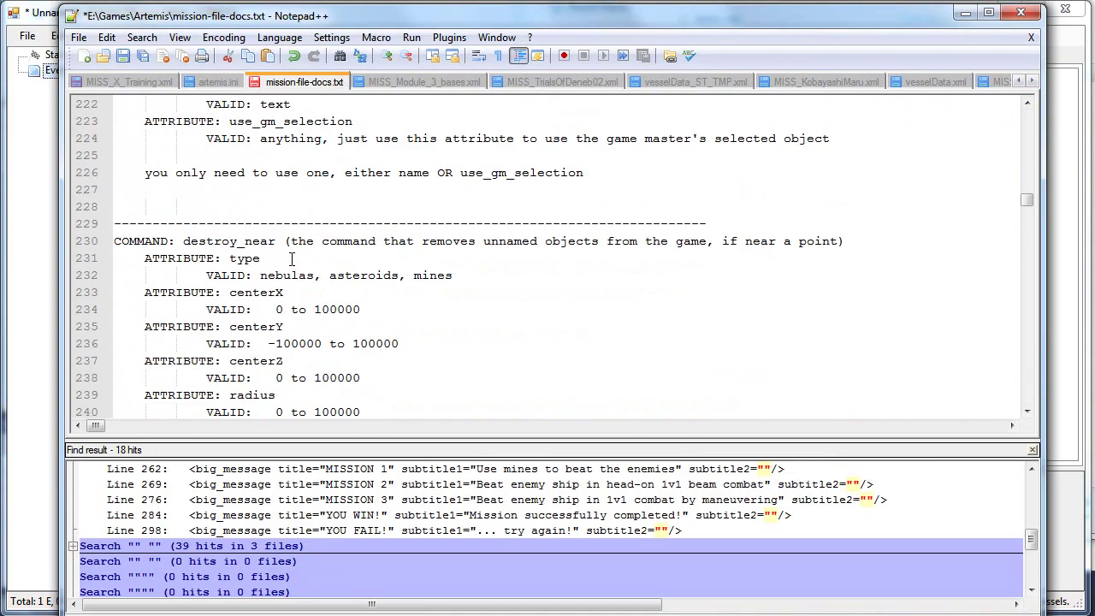
# Step: Return to Artemis Mission Editor and examine the full list of action types offered for the Create enemy statement
pyautogui.click(1054, 313)
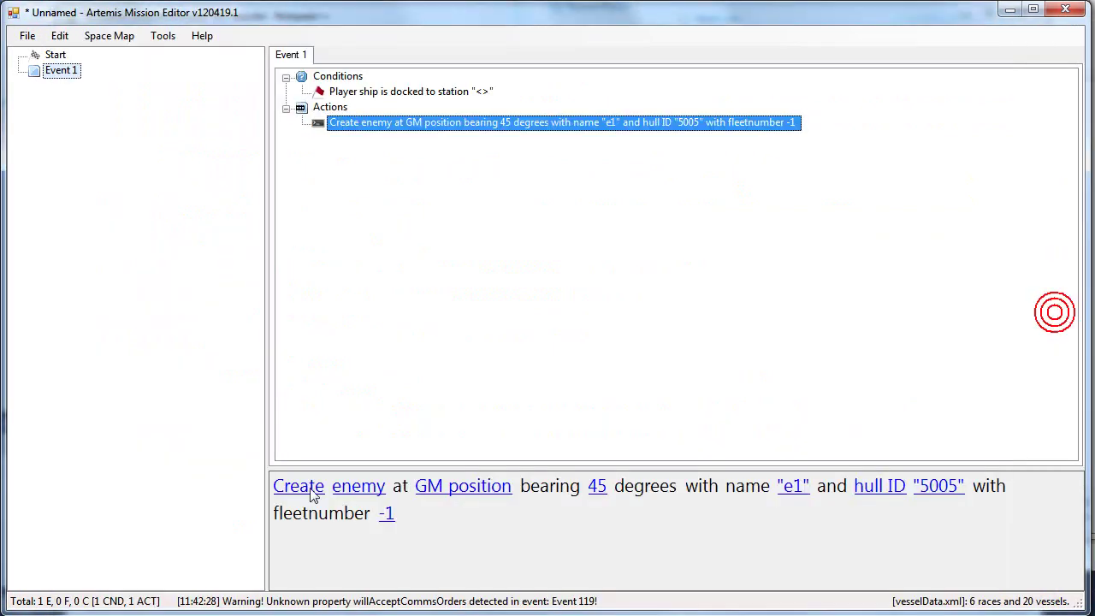
pyautogui.click(295, 486)
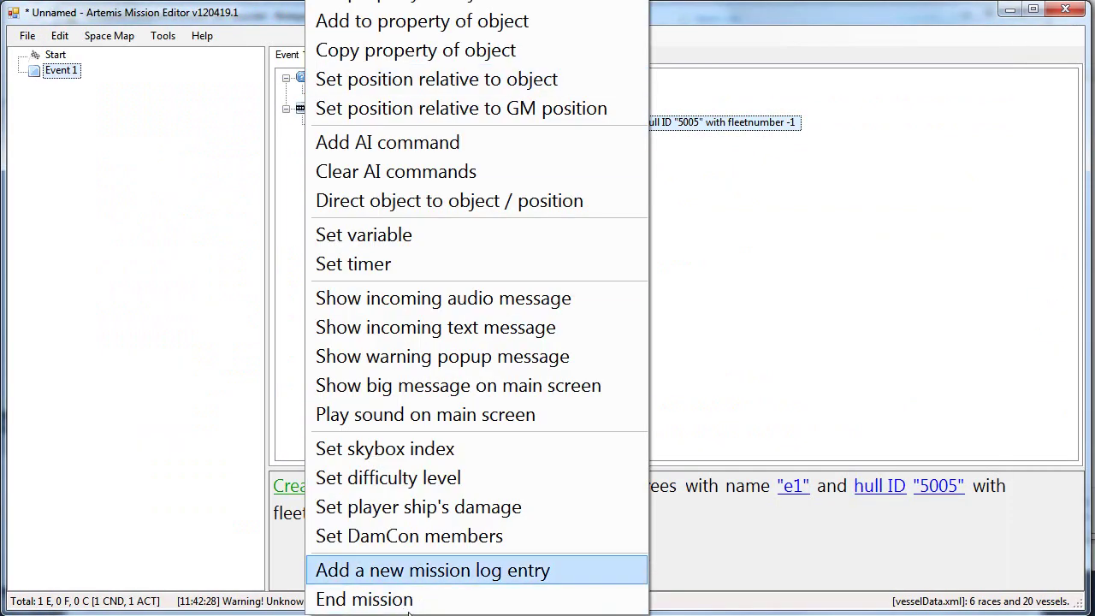
pyautogui.click(775, 365)
pyautogui.click(291, 487)
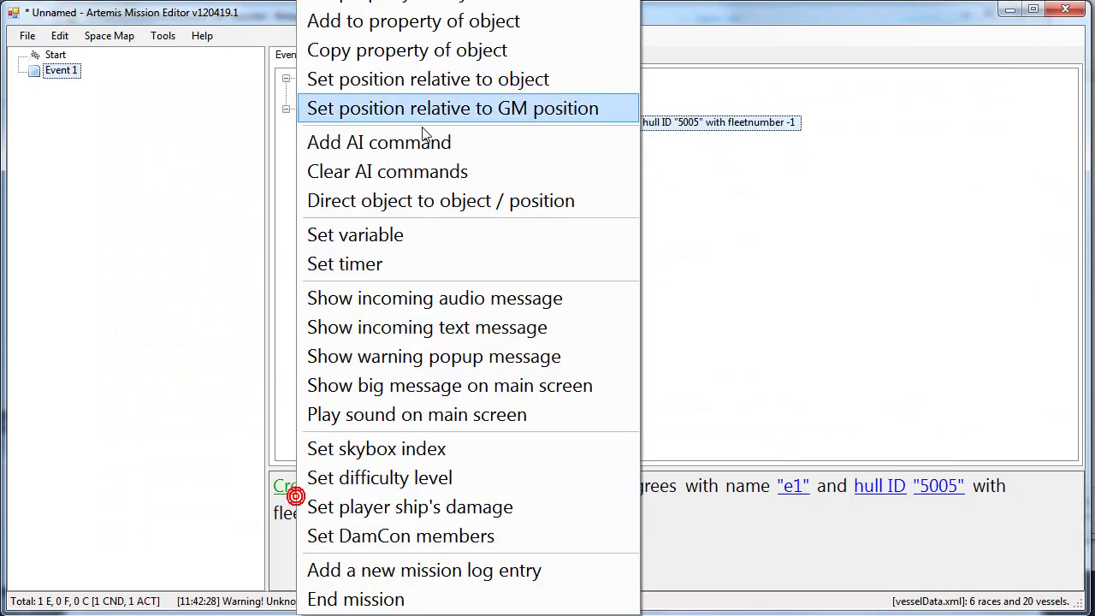
pyautogui.click(792, 314)
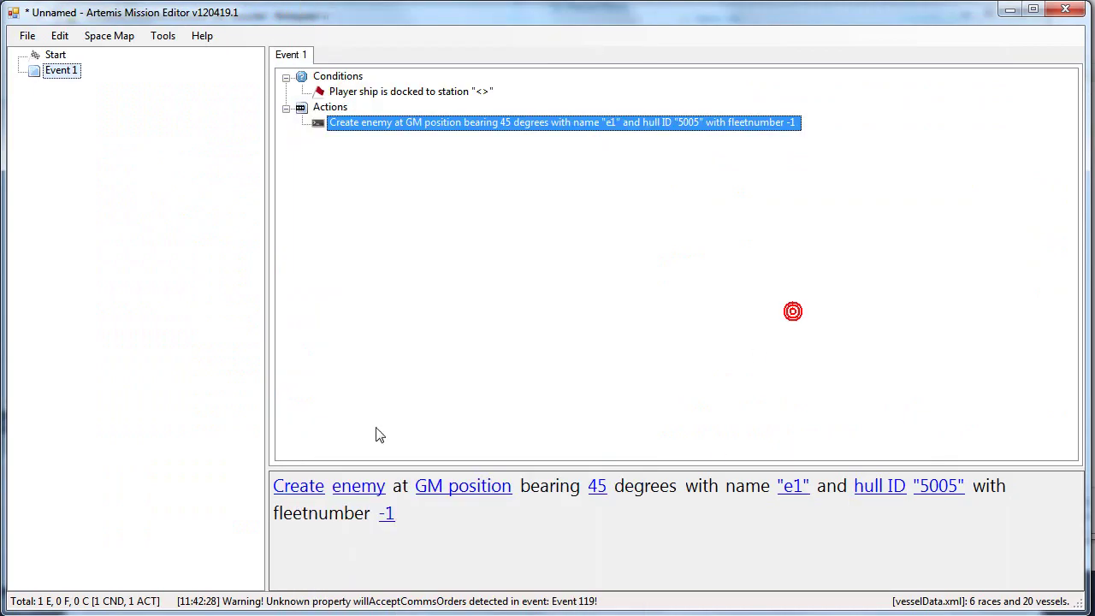
pyautogui.click(296, 487)
pyautogui.click(640, 398)
# Step: Change Event 1's condition into an Object is located condition
pyautogui.click(353, 90)
pyautogui.click(316, 486)
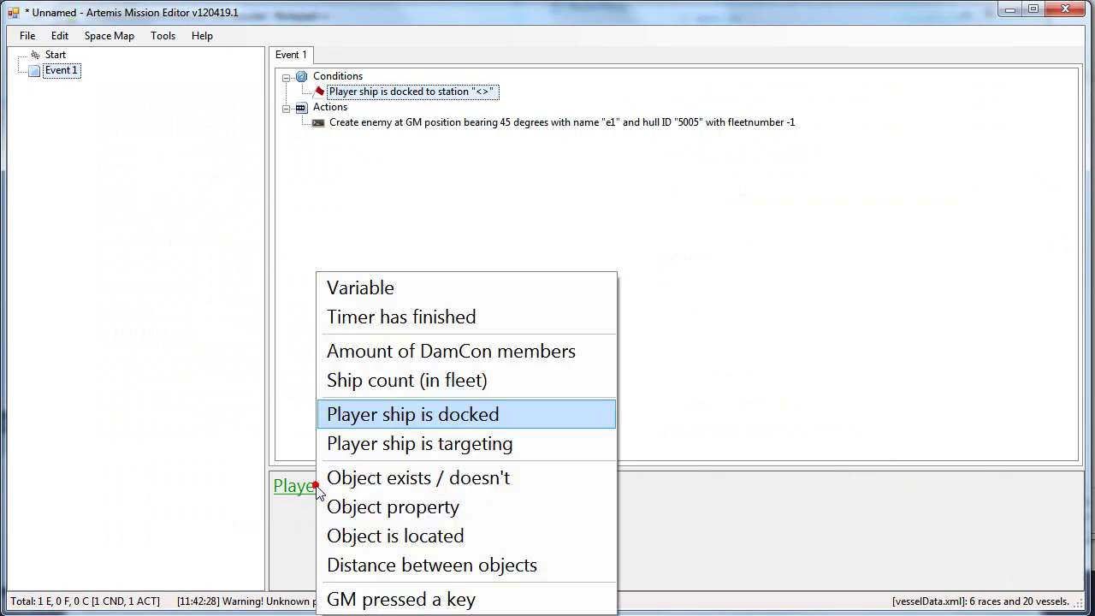
pyautogui.click(432, 547)
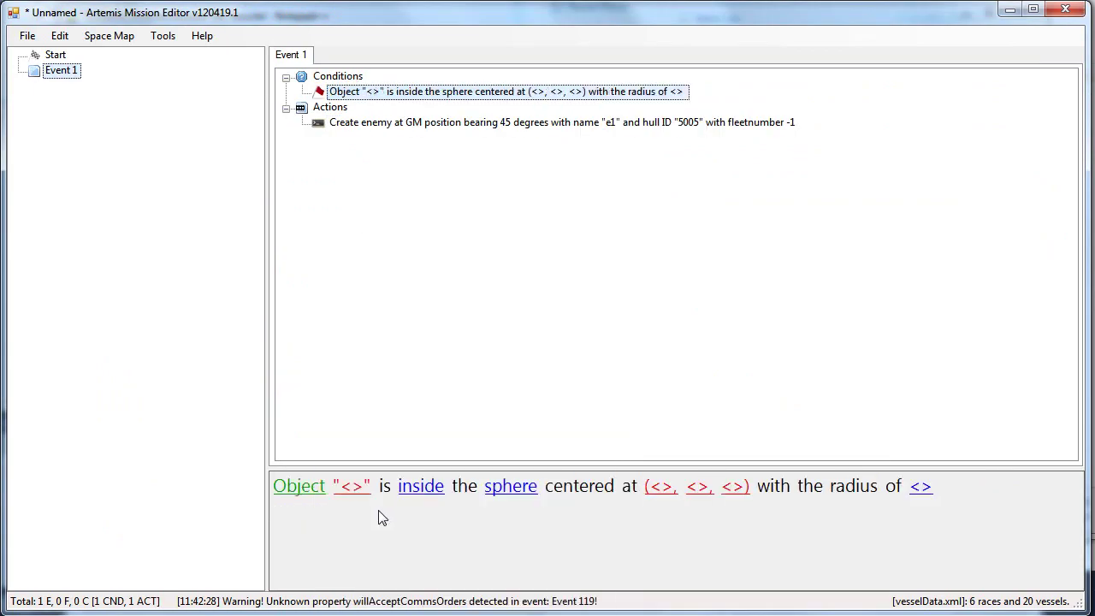
pyautogui.click(295, 494)
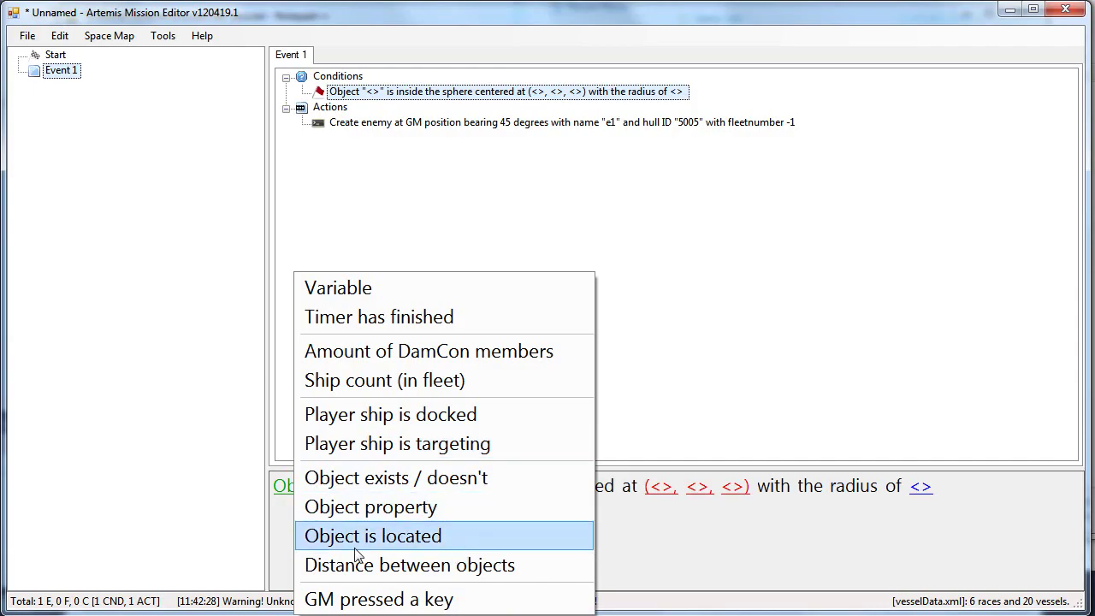
pyautogui.click(419, 538)
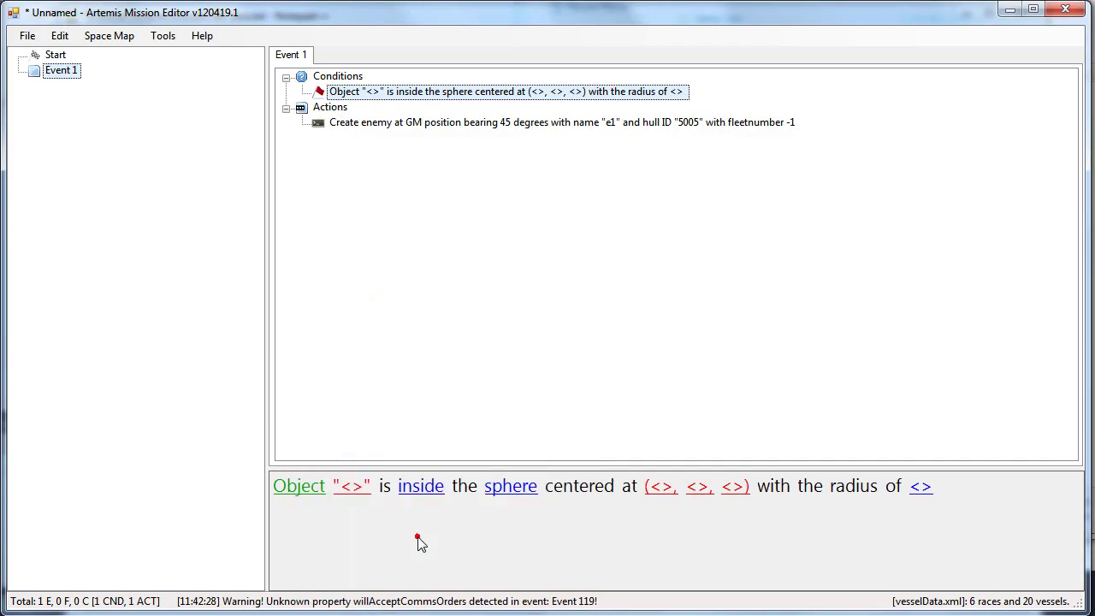
# Step: Set the location condition to check that the object is outside a box
pyautogui.click(415, 485)
pyautogui.click(447, 537)
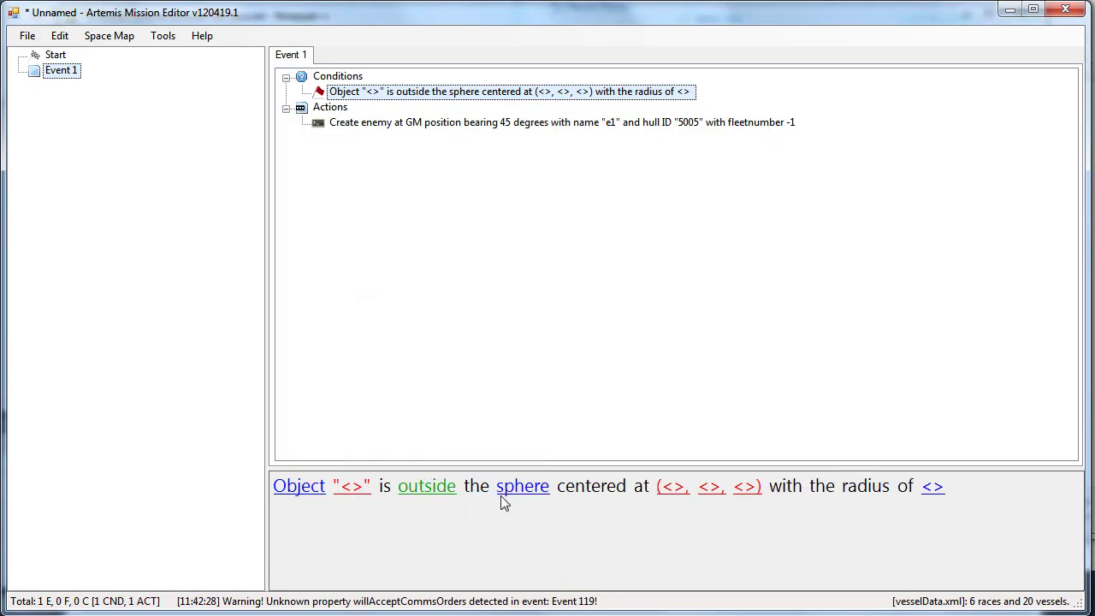
pyautogui.click(503, 488)
pyautogui.click(530, 517)
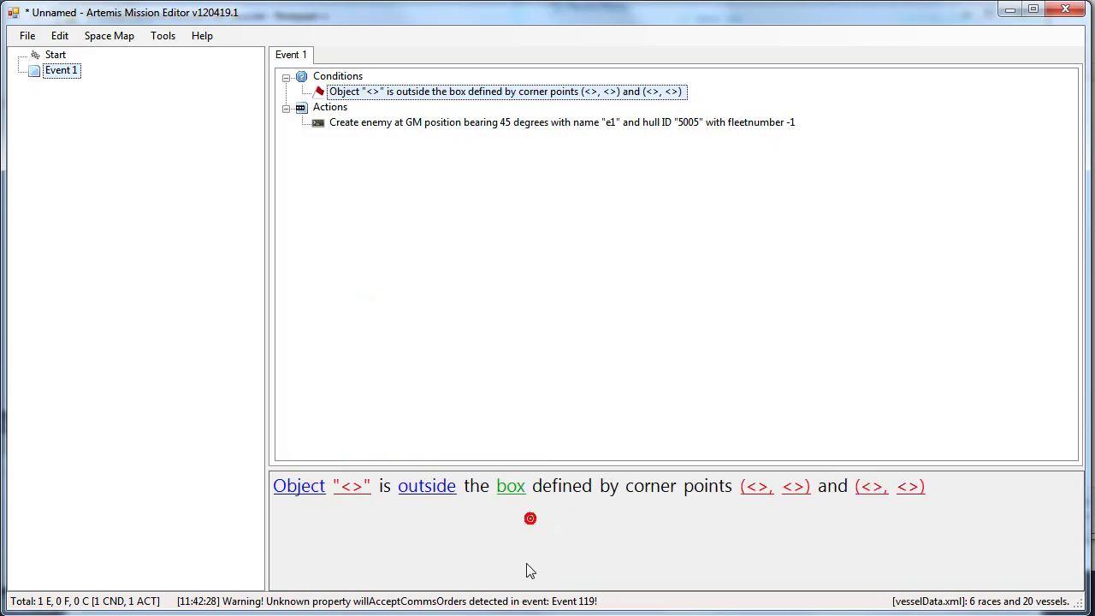
# Step: Rename the enemy in the Create enemy action to Test
pyautogui.click(441, 125)
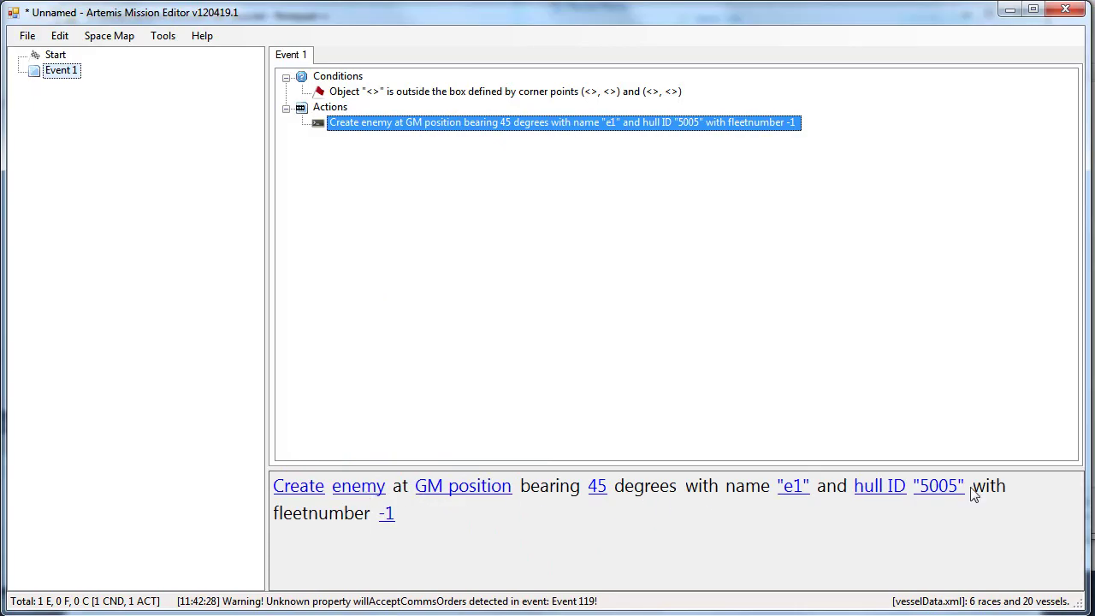
pyautogui.click(801, 489)
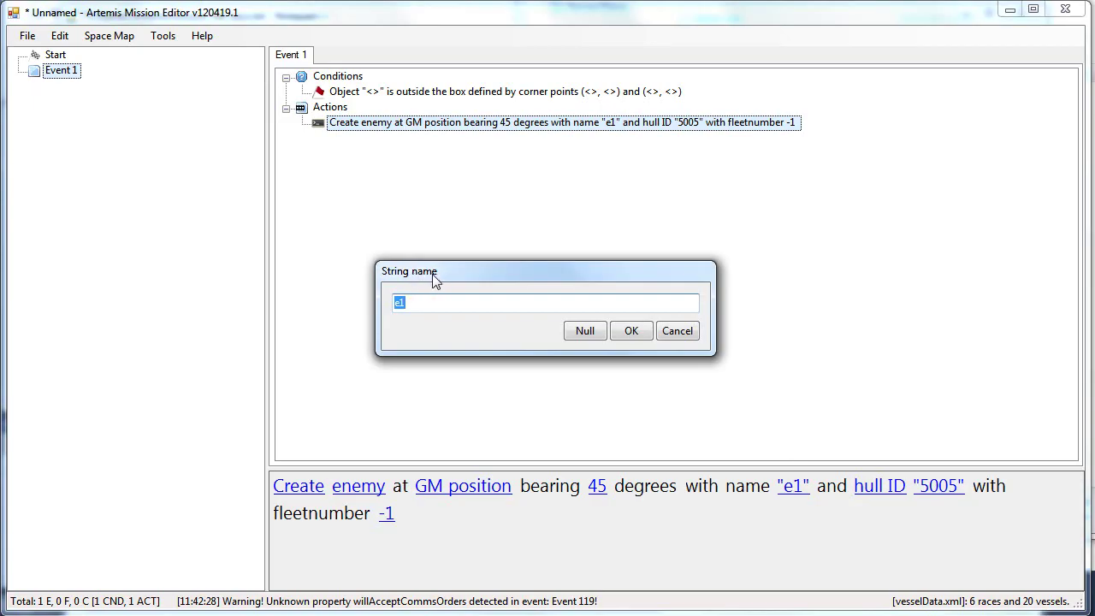
pyautogui.write('Test')
pyautogui.press('Return')
# Step: View the Create enemy action's XML code to check the name attribute
pyautogui.rightClick(388, 124)
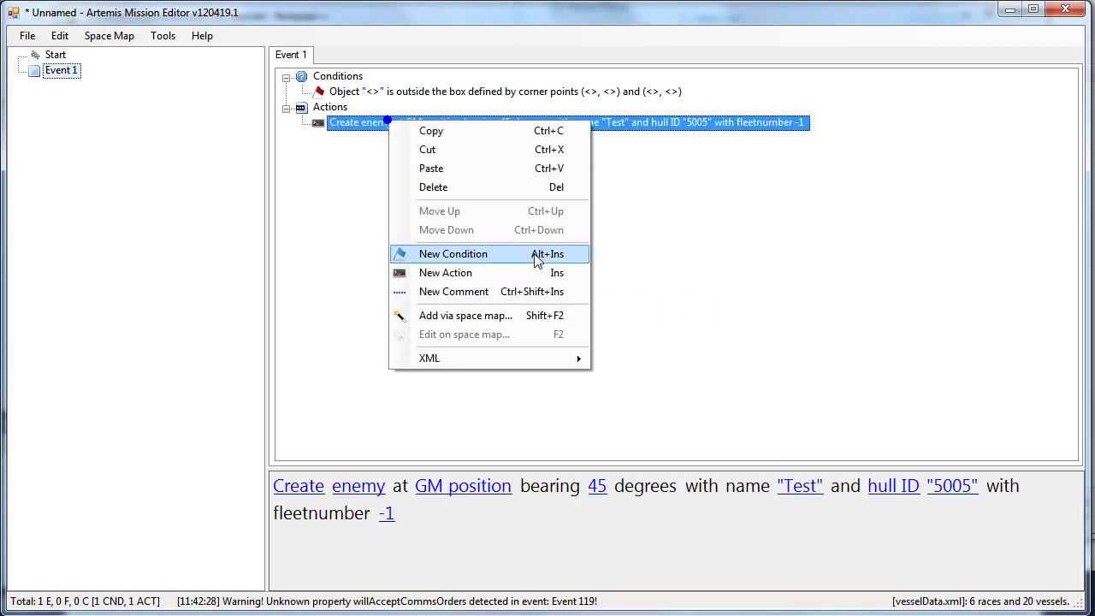
pyautogui.moveTo(579, 363)
pyautogui.click(650, 360)
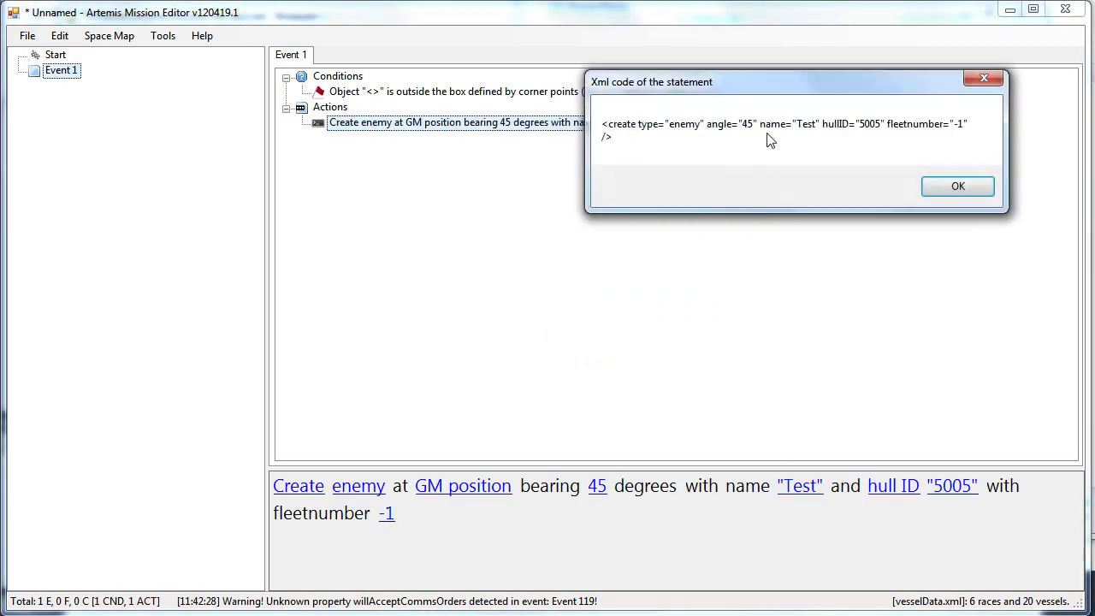
pyautogui.click(948, 193)
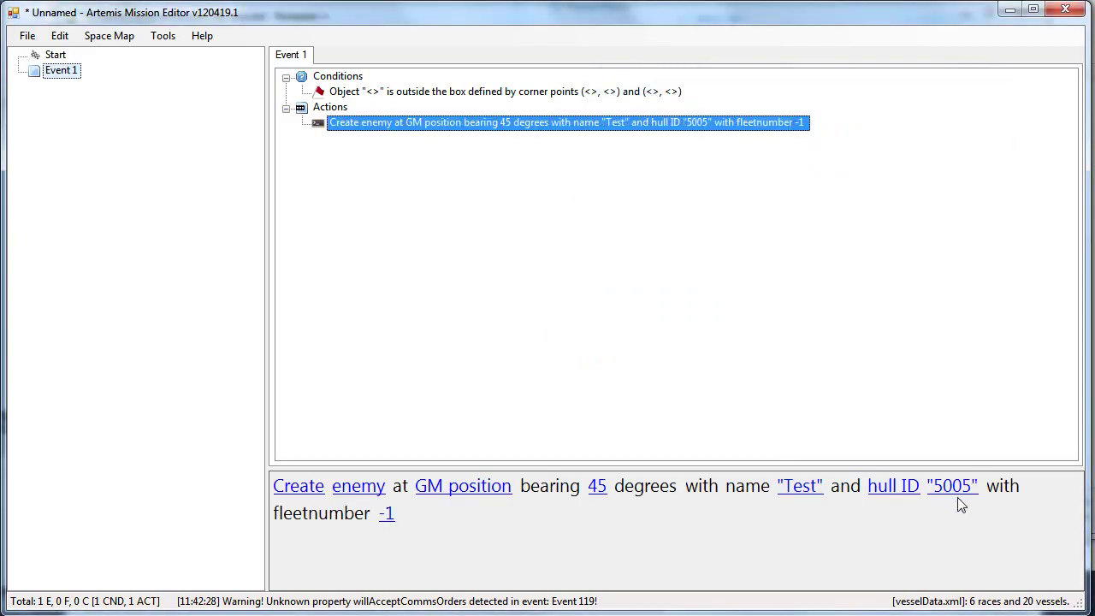
# Step: Check the enemy's hull identification options, and look up the create command's hull and race key attributes in mission-file-docs.txt in Notepad++
pyautogui.click(881, 489)
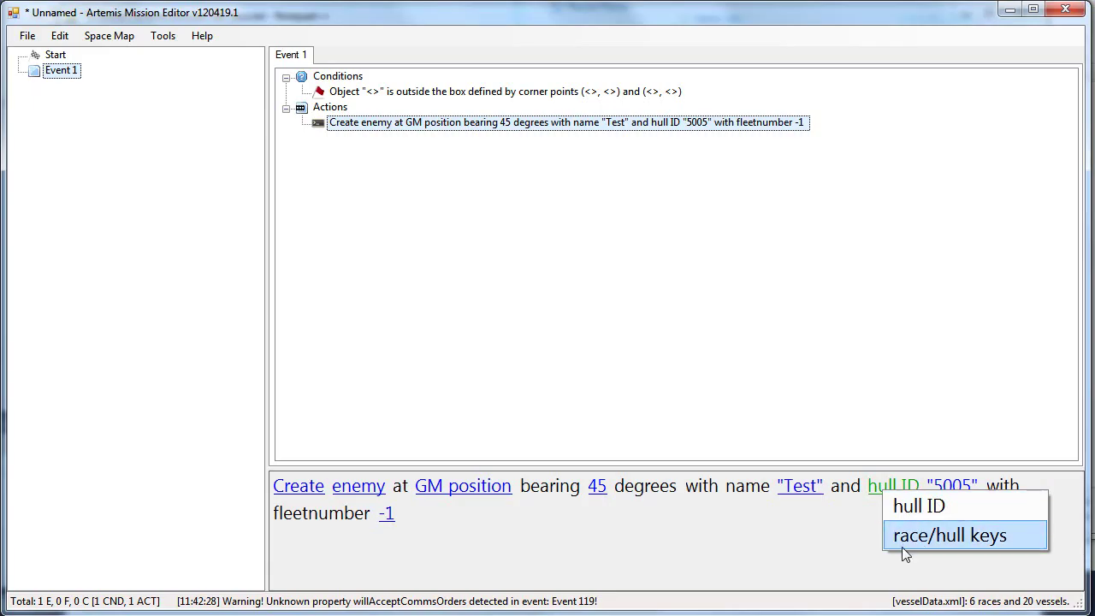
pyautogui.click(799, 532)
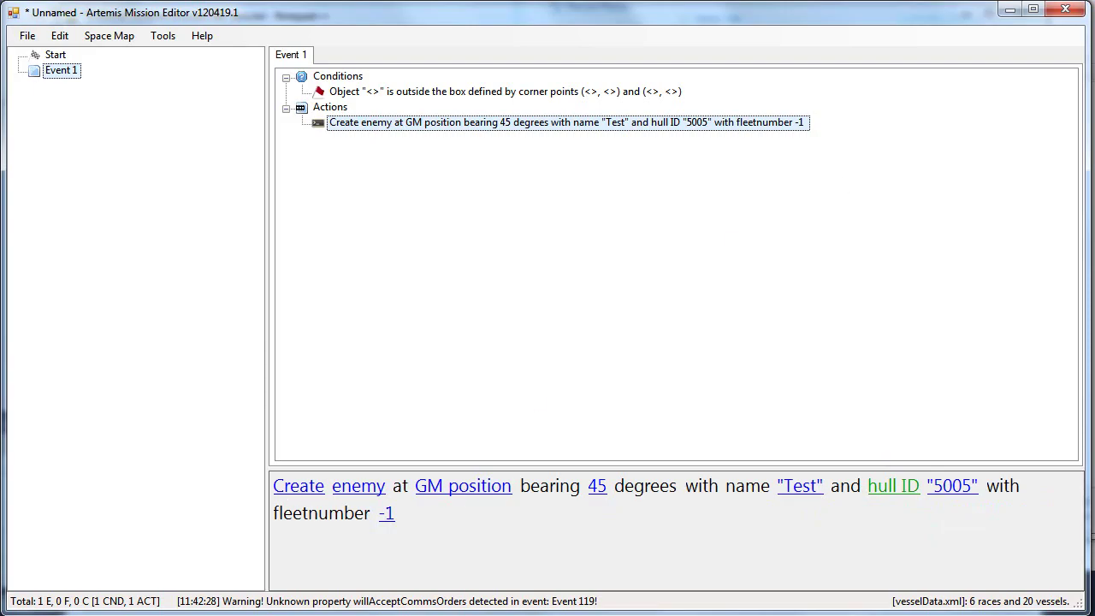
pyautogui.hotkey('alt', 'Tab')
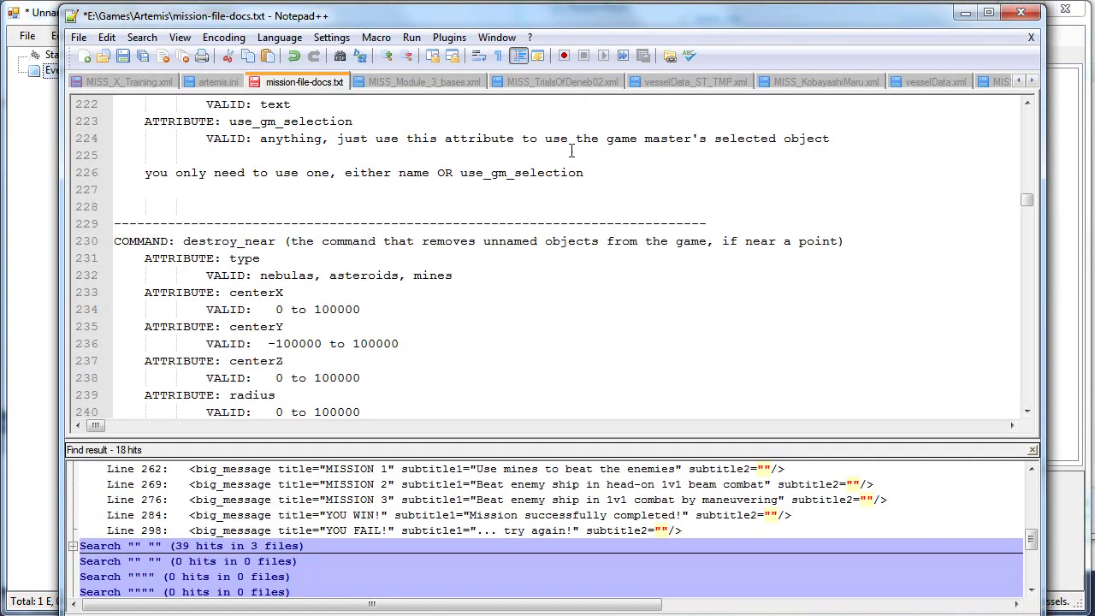
pyautogui.click(449, 215)
pyautogui.hotkey('ctrl', 'f')
pyautogui.write('create')
pyautogui.press('Return')
pyautogui.press('Escape')
pyautogui.hotkey('shift', 'F3')
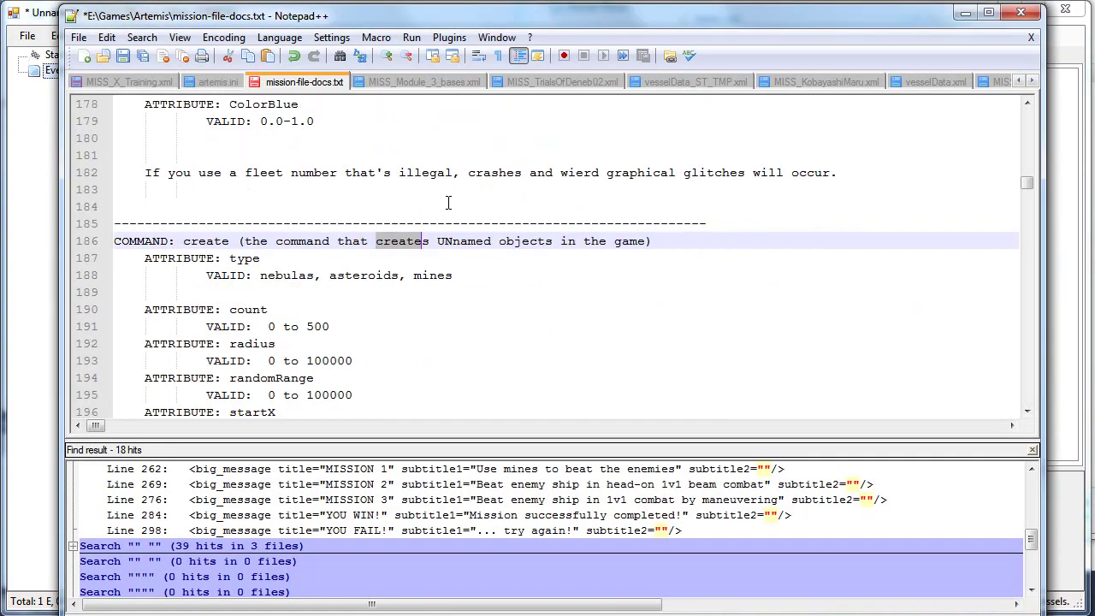
pyautogui.hotkey('shift', 'F3')
pyautogui.scroll(-8, 398, 281)
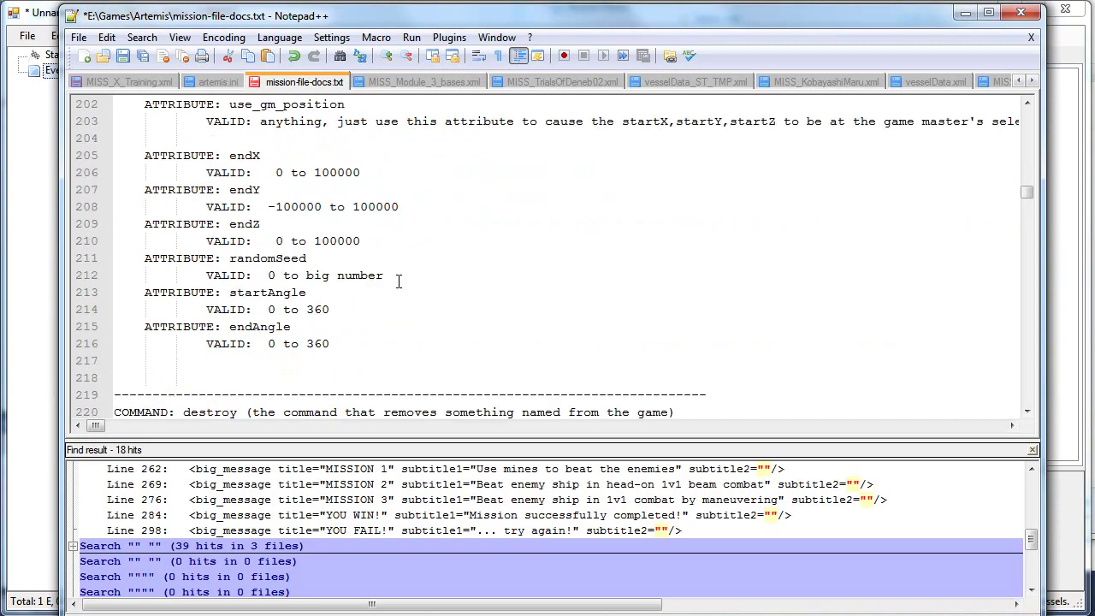
pyautogui.scroll(20, 399, 281)
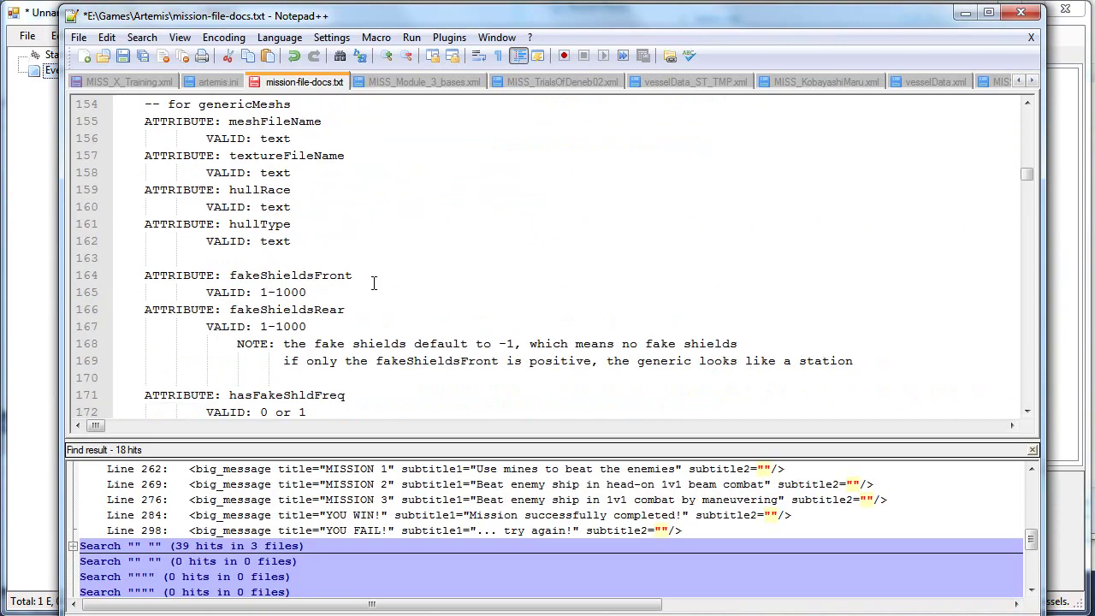
pyautogui.scroll(5, 392, 280)
pyautogui.scroll(-5, 379, 287)
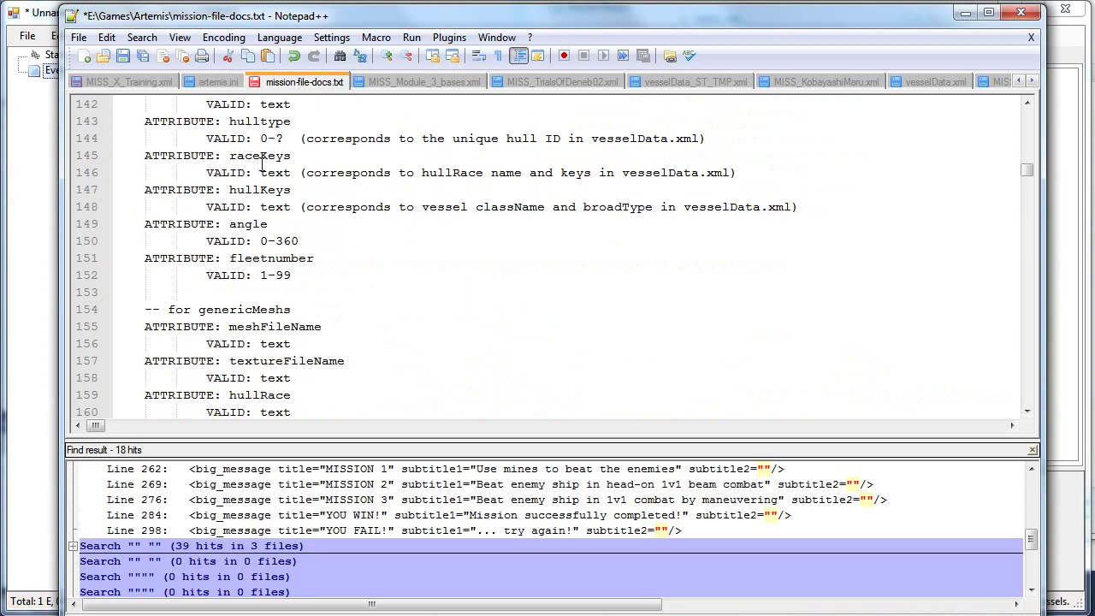
pyautogui.click(1058, 234)
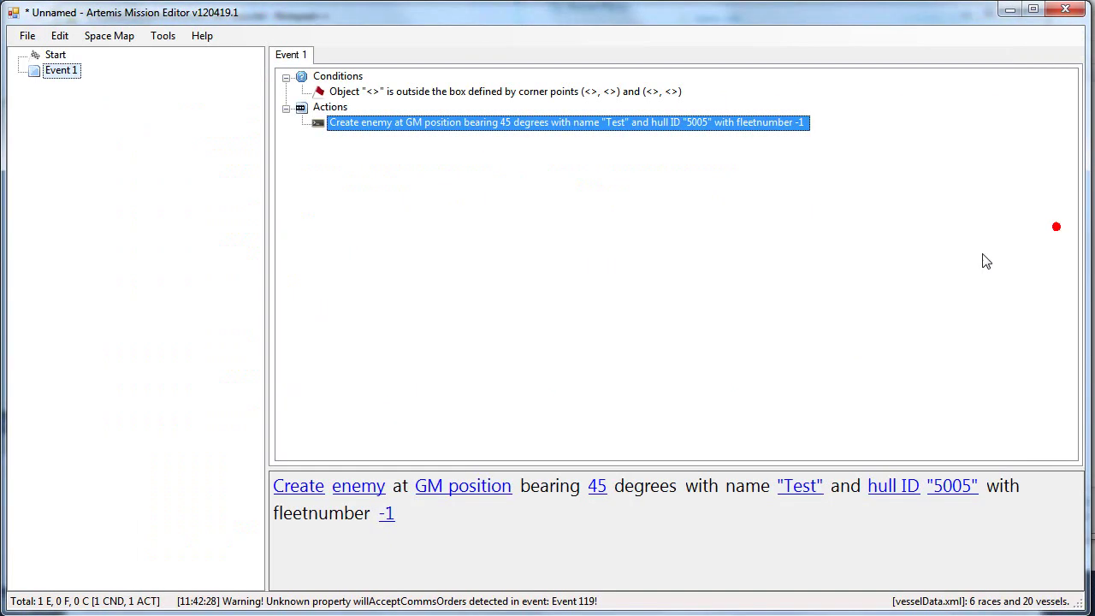
pyautogui.click(909, 488)
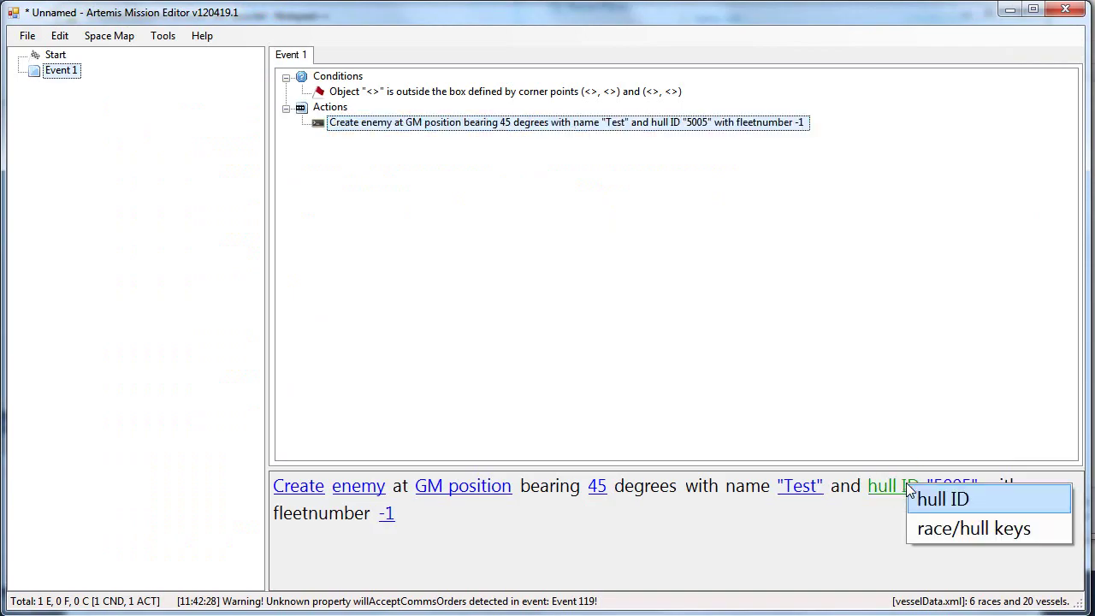
pyautogui.click(940, 499)
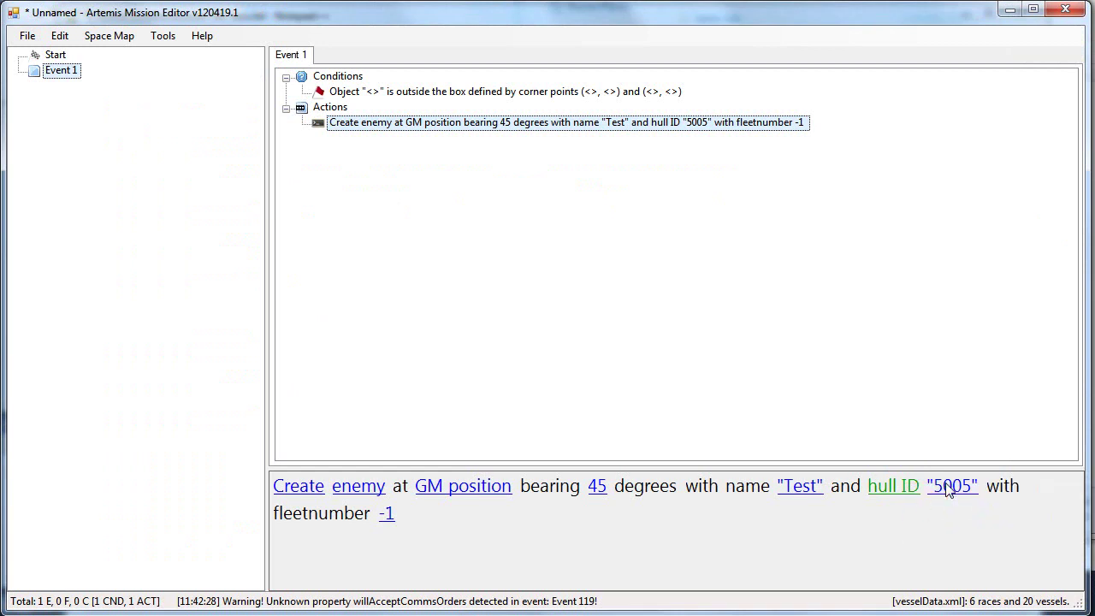
pyautogui.click(881, 487)
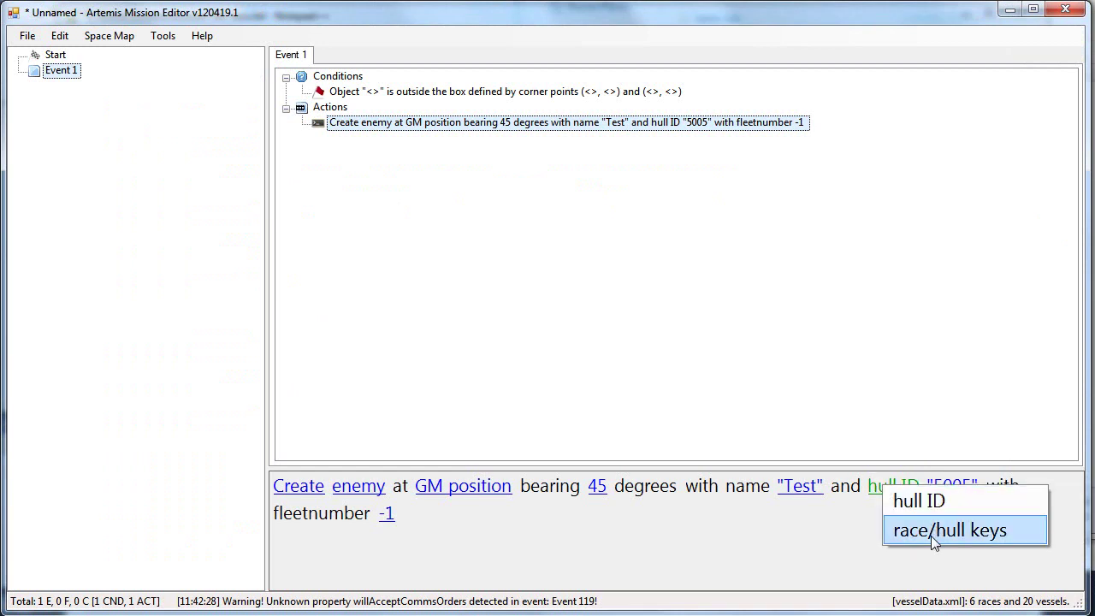
pyautogui.click(855, 533)
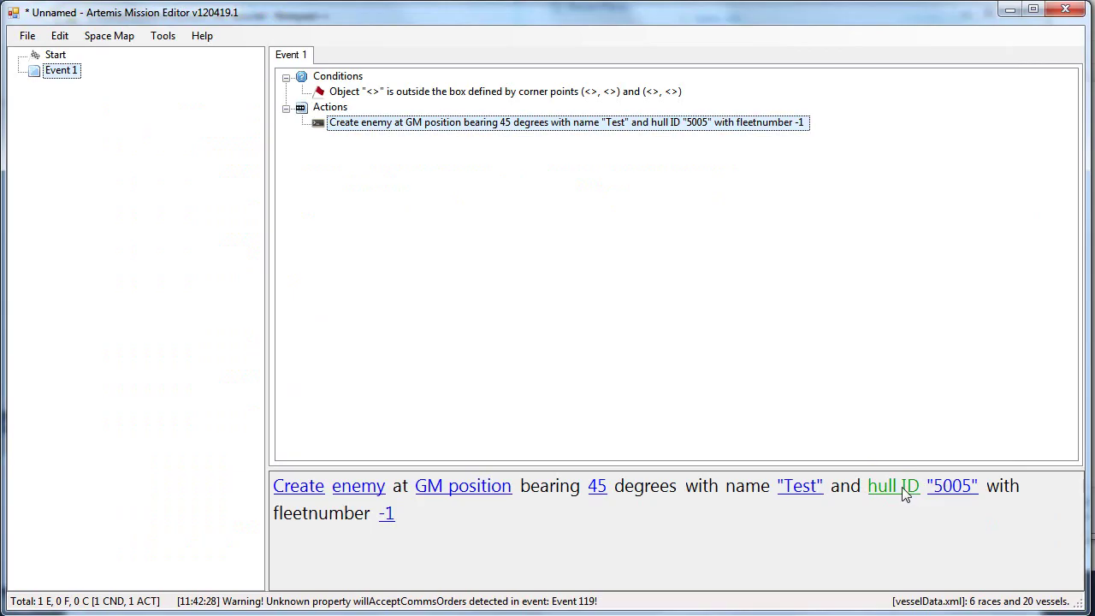
pyautogui.click(906, 496)
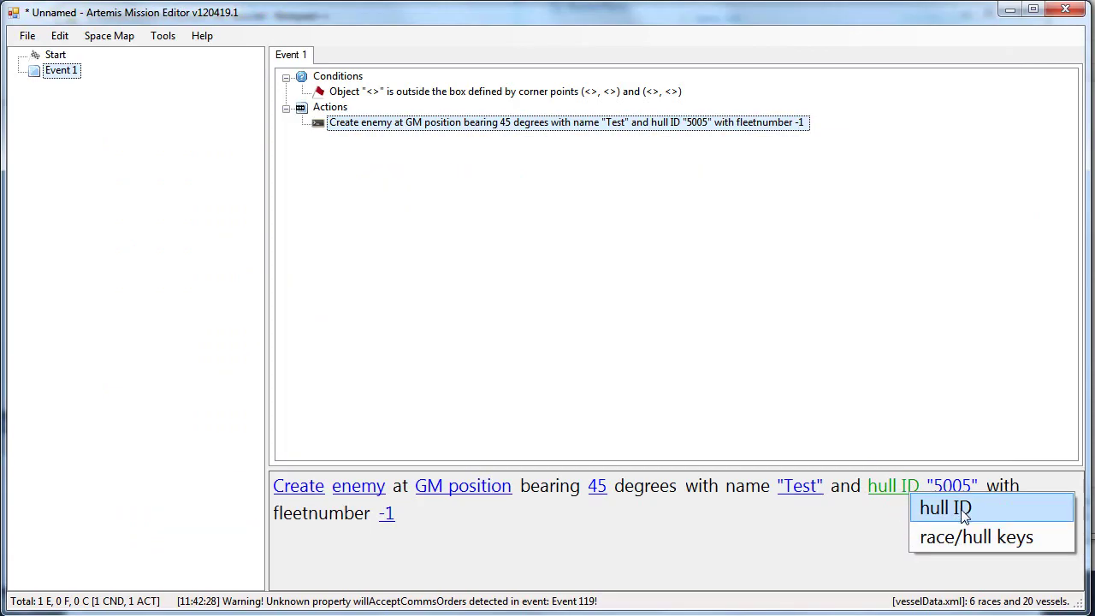
pyautogui.click(930, 437)
# Step: Switch the enemy's identification in the Create enemy action to race/hull keys and back to hull ID
pyautogui.click(908, 485)
pyautogui.click(947, 533)
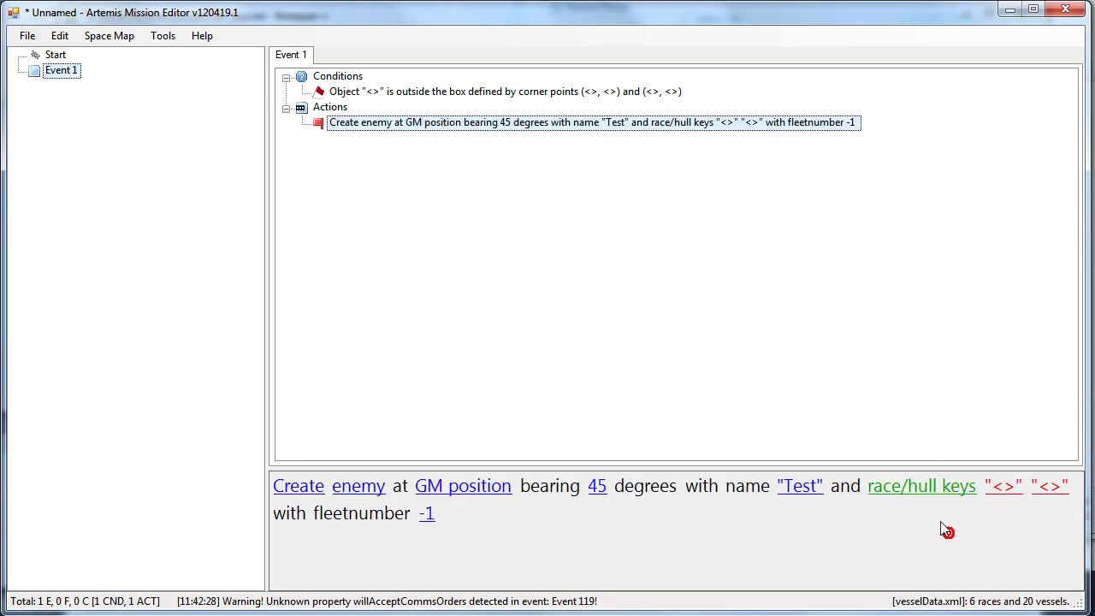
pyautogui.click(948, 491)
pyautogui.click(982, 508)
# Step: Set the Create enemy action's position to a point with coordinates (1, 0, 1)
pyautogui.click(428, 487)
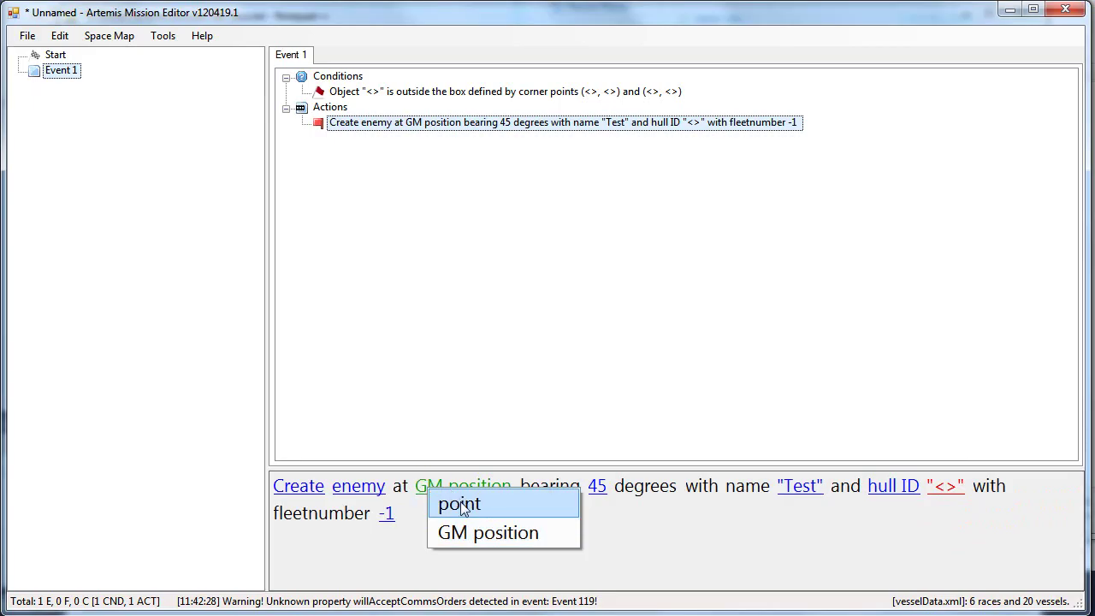
pyautogui.click(460, 504)
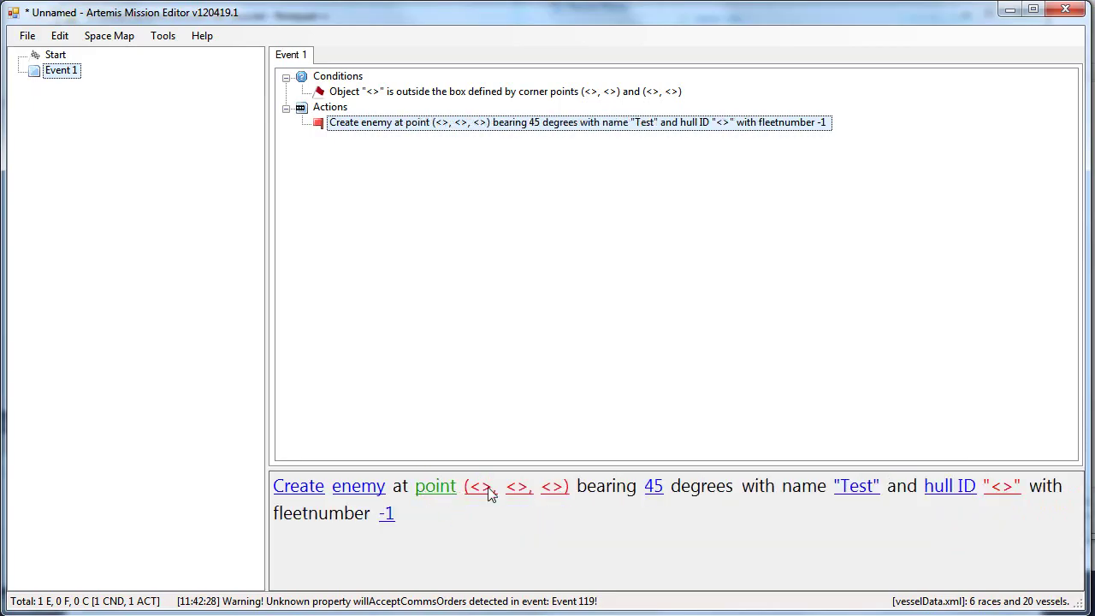
pyautogui.click(491, 487)
pyautogui.write('1')
pyautogui.press('Return')
pyautogui.click(491, 486)
pyautogui.write('0')
pyautogui.press('Return')
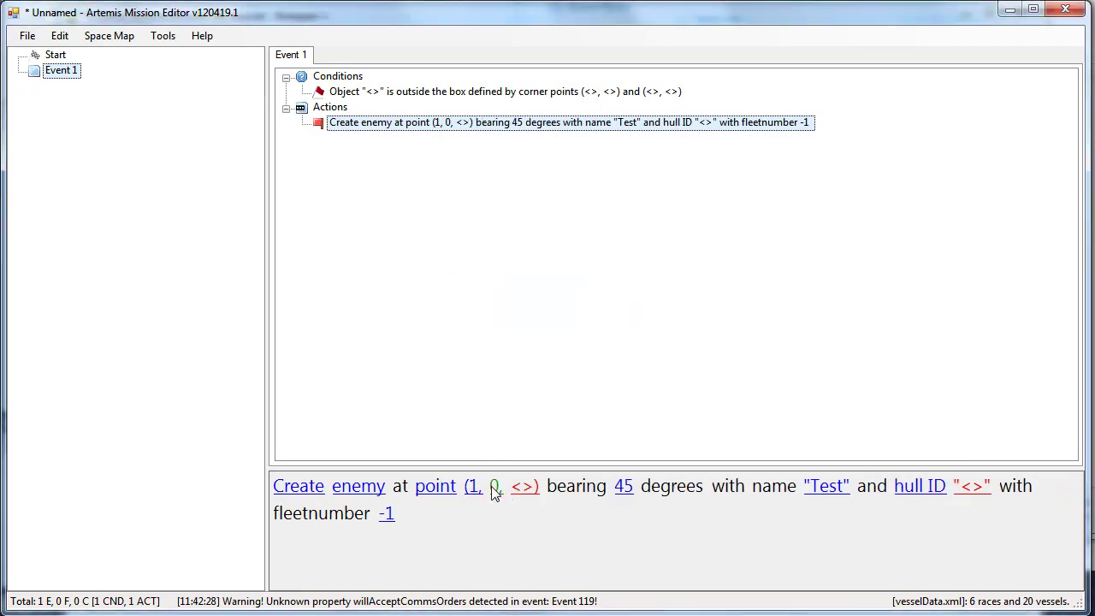
pyautogui.write('1')
pyautogui.press('Return')
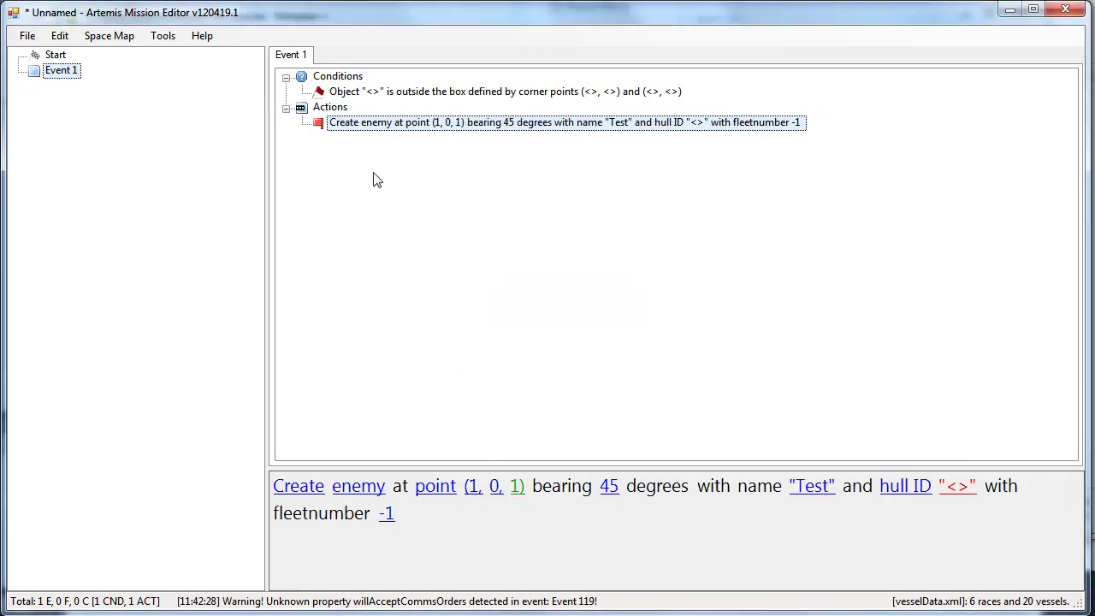
# Step: View the Create enemy action's XML code to check the point coordinates
pyautogui.rightClick(402, 122)
pyautogui.click(518, 356)
pyautogui.click(641, 363)
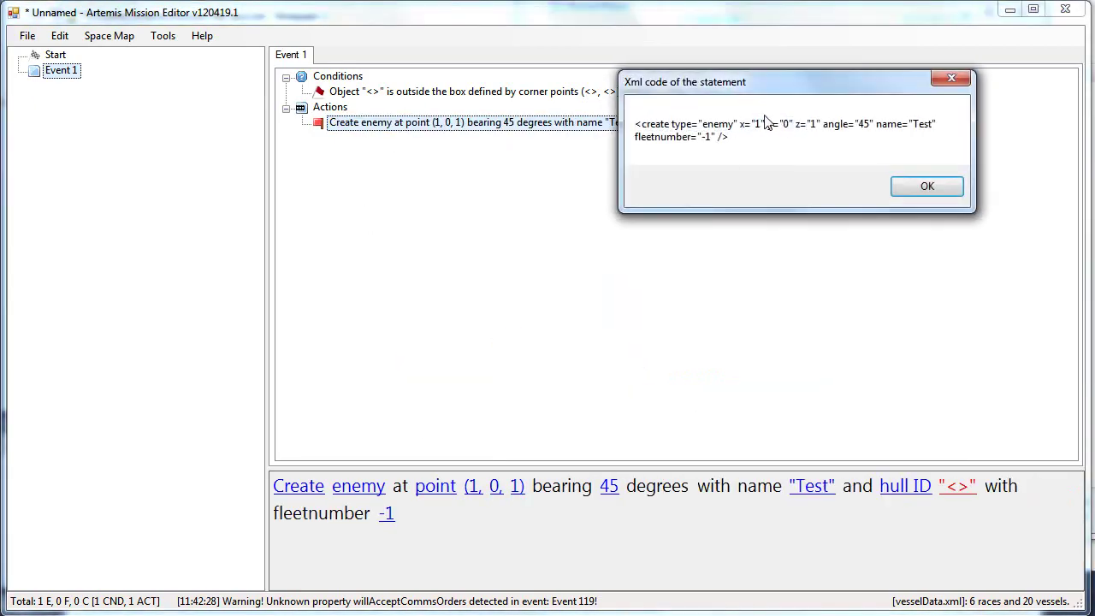
pyautogui.click(951, 79)
# Step: Return the Create enemy action's position to GM position and view its XML code
pyautogui.click(442, 488)
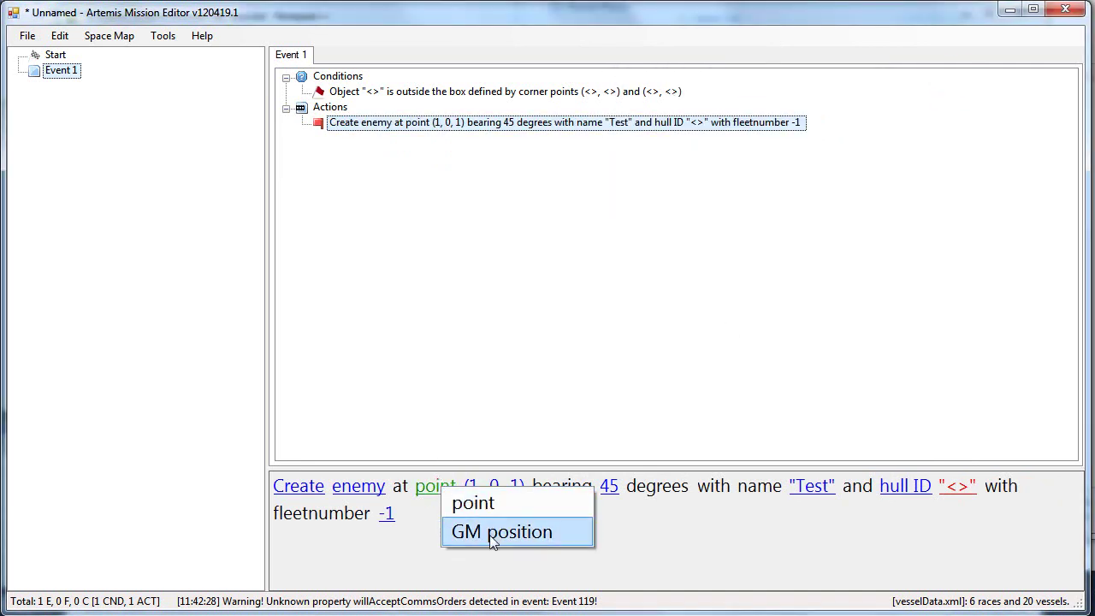
pyautogui.click(486, 535)
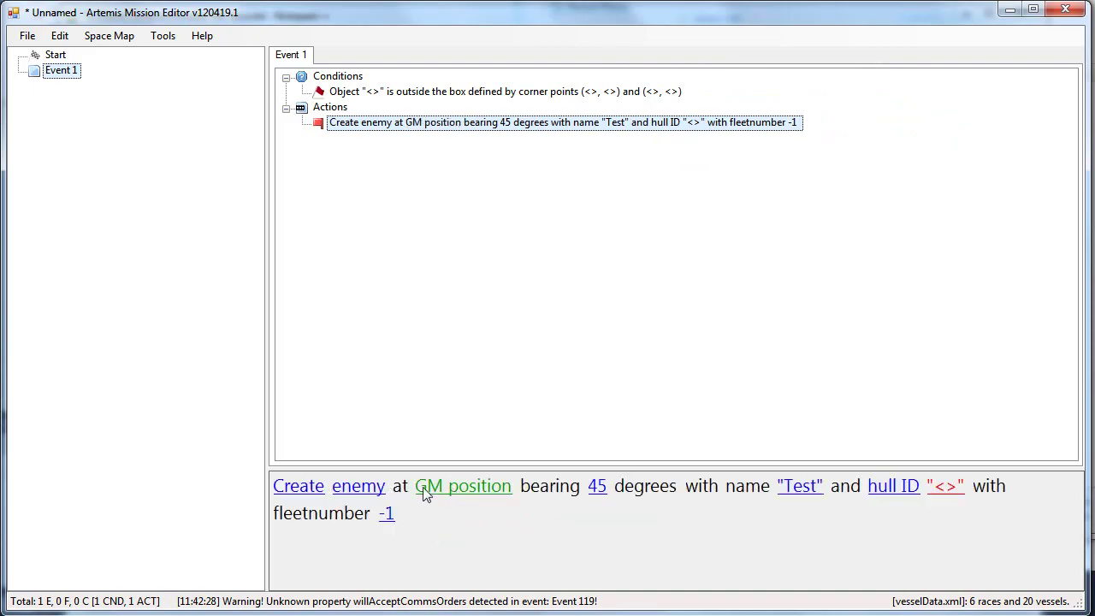
pyautogui.rightClick(538, 124)
pyautogui.moveTo(599, 360)
pyautogui.click(780, 360)
pyautogui.click(927, 179)
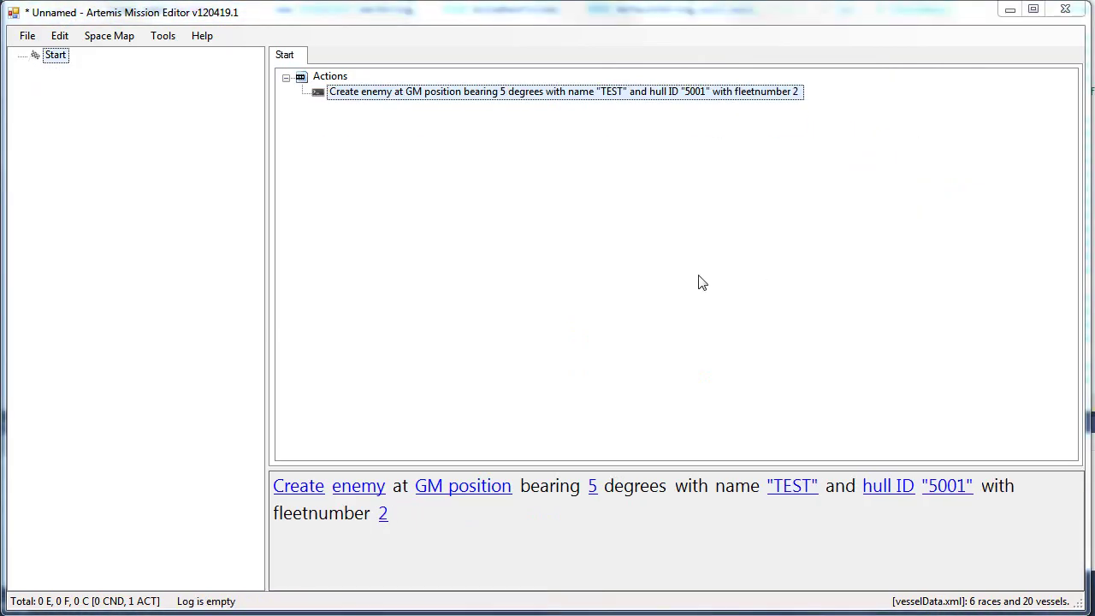
# Step: View the XML code of the Create enemy action in the Start node to check the use_gm_position attribute
pyautogui.click(669, 278)
pyautogui.click(475, 493)
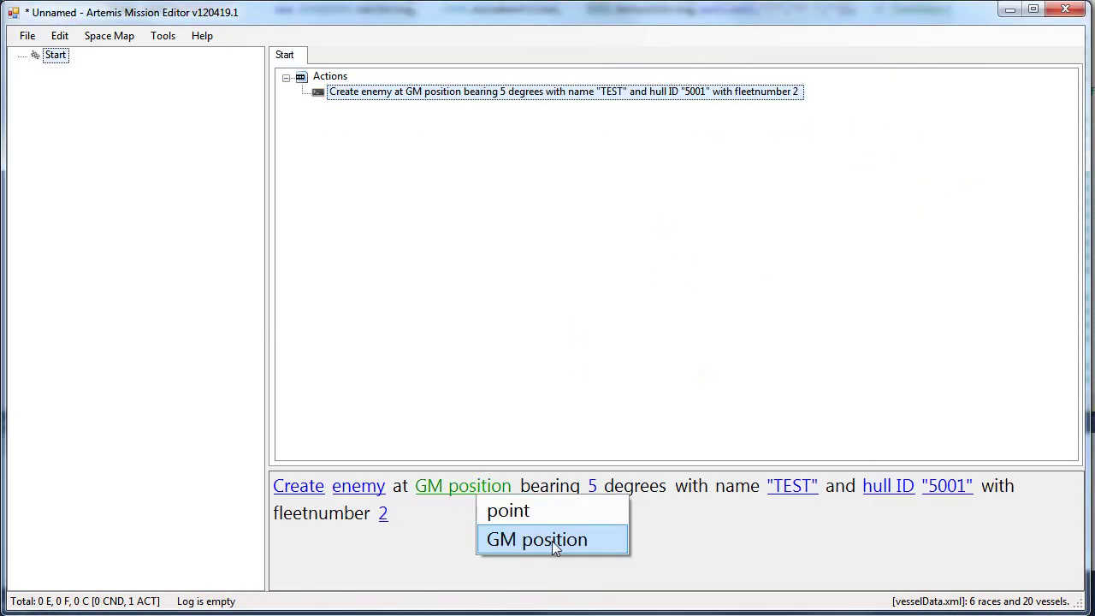
pyautogui.rightClick(345, 88)
pyautogui.moveTo(432, 332)
pyautogui.click(617, 327)
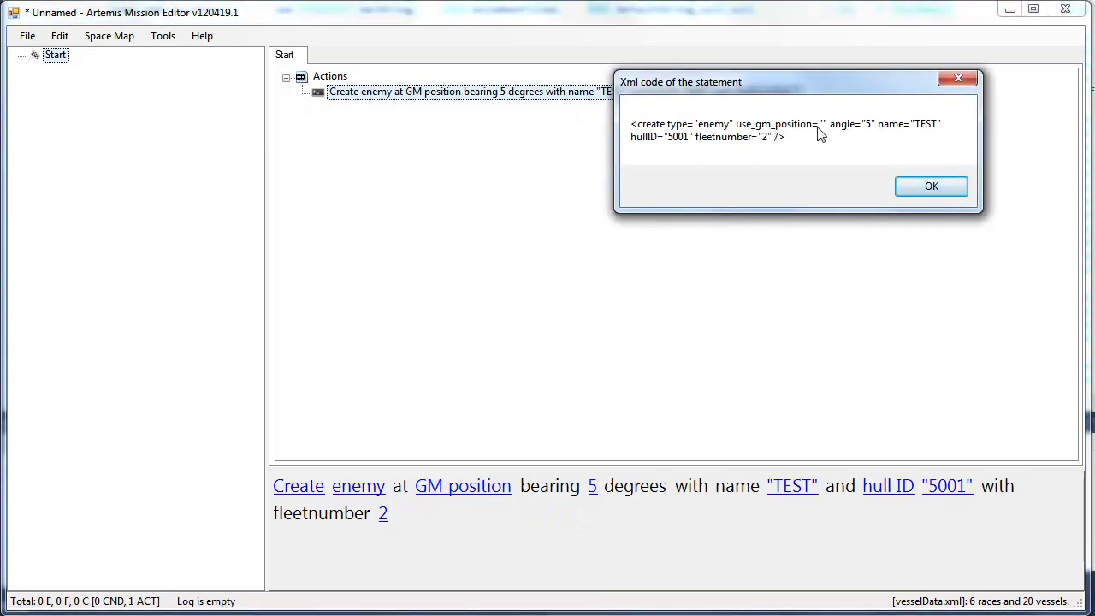
pyautogui.click(930, 186)
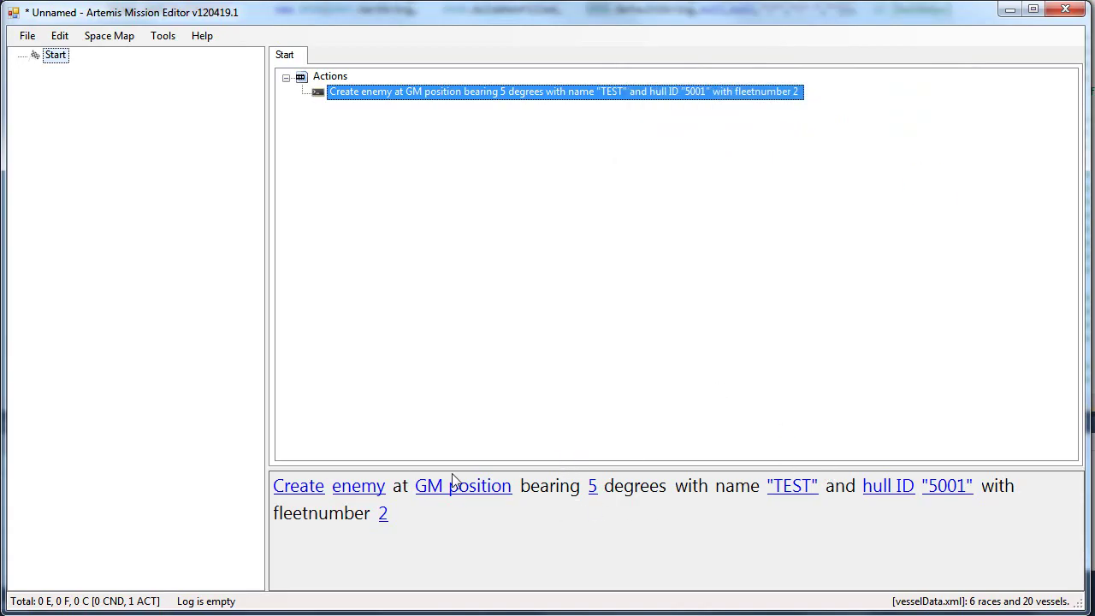
# Step: Change the Start node's Create enemy action to create an anomaly at a point
pyautogui.click(359, 486)
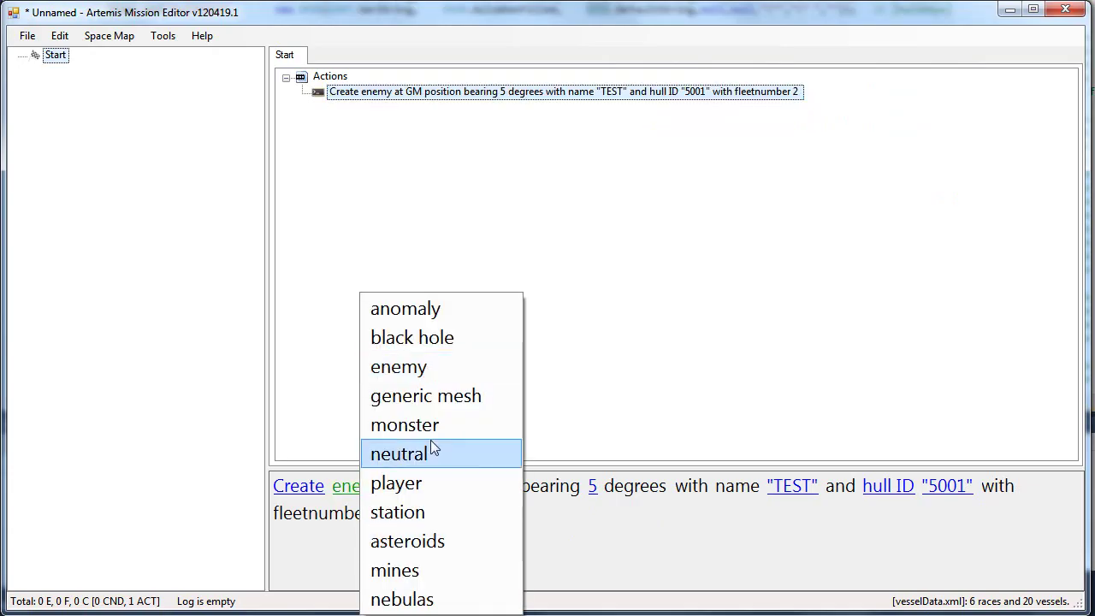
pyautogui.click(451, 313)
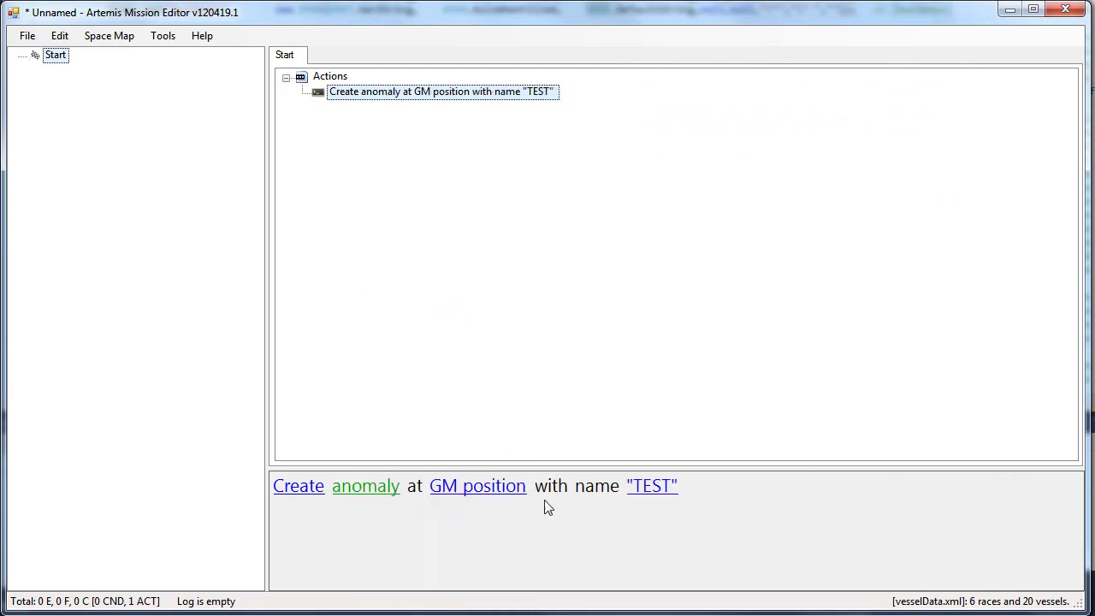
pyautogui.click(518, 487)
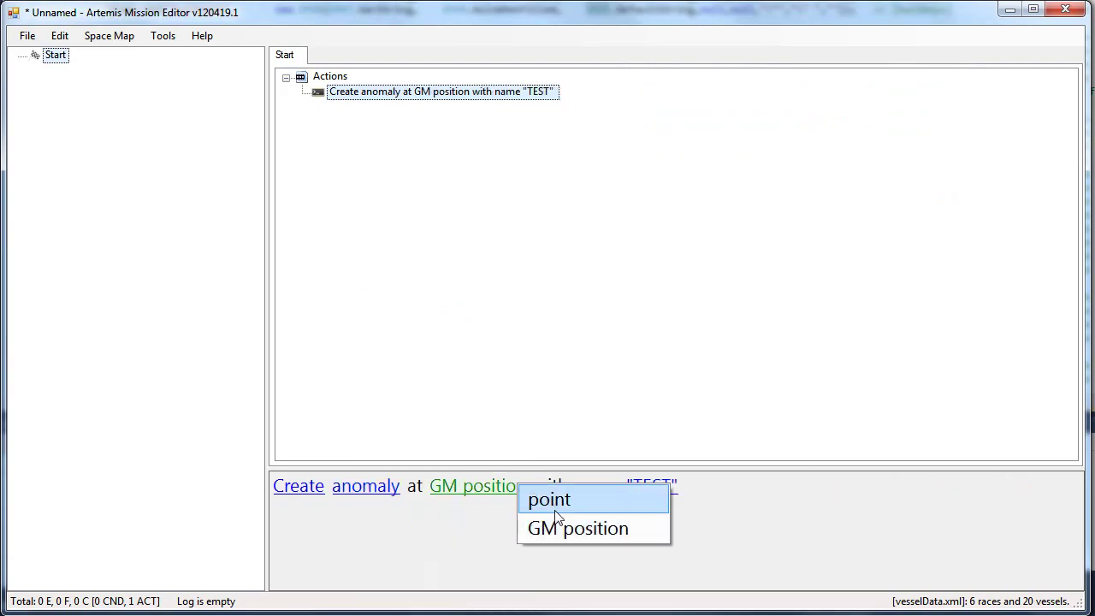
pyautogui.click(553, 513)
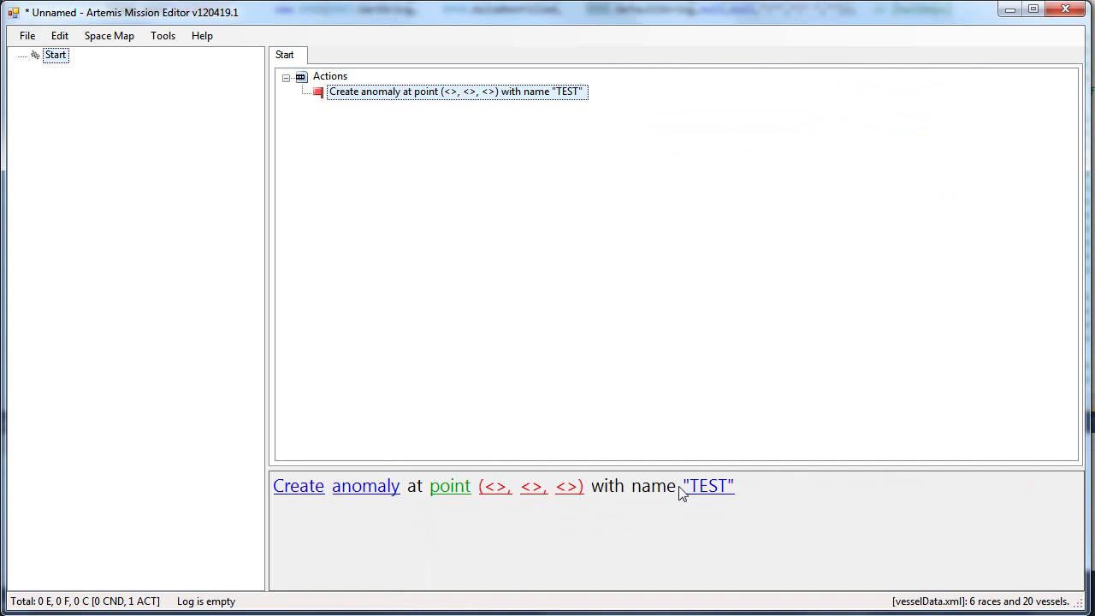
pyautogui.click(399, 492)
pyautogui.click(826, 496)
pyautogui.click(369, 491)
pyautogui.click(741, 509)
# Step: Change the Start node's action into an Add AI command action with the CHASE PLAYER command
pyautogui.click(285, 495)
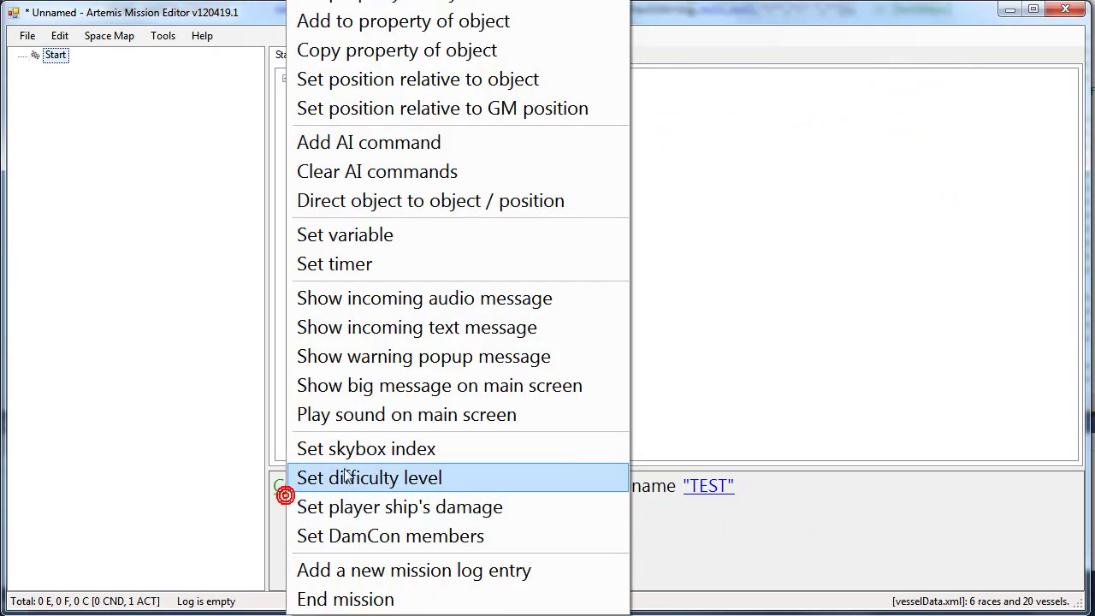
pyautogui.click(430, 142)
pyautogui.click(513, 486)
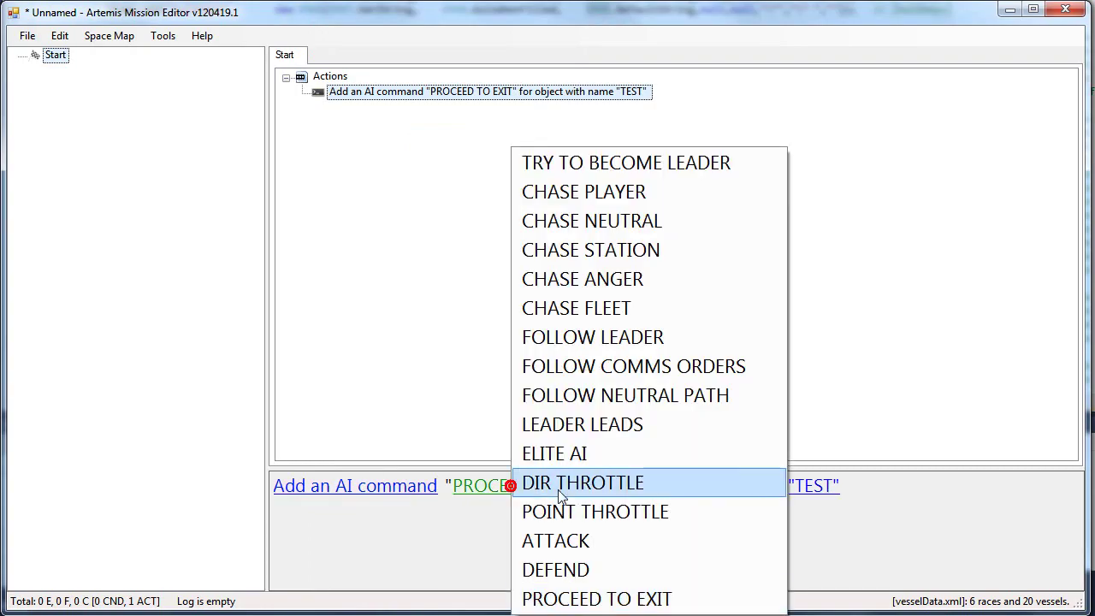
pyautogui.press('Escape')
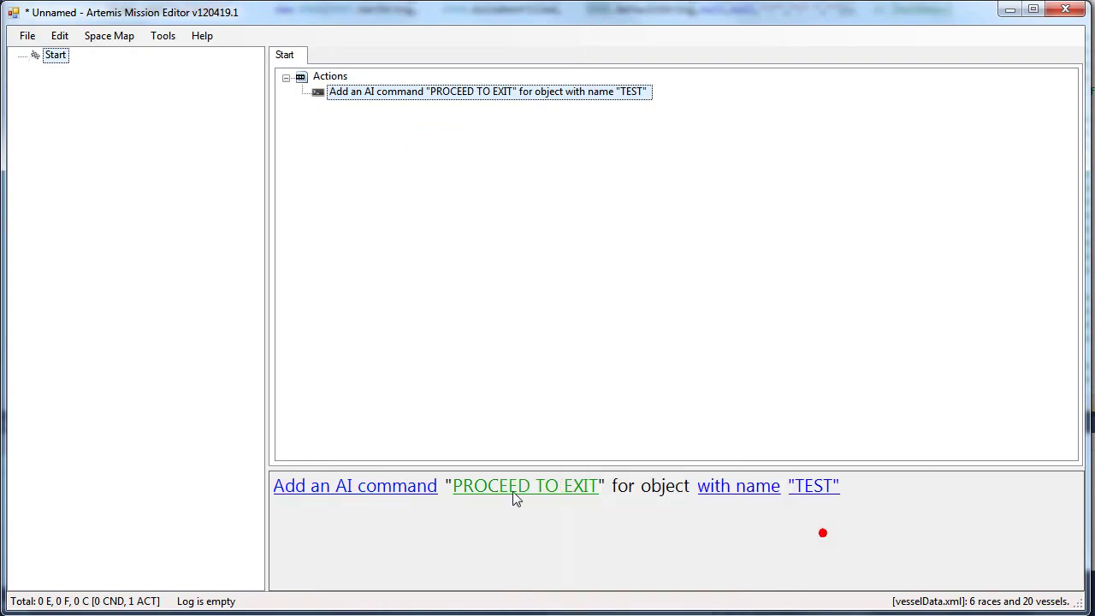
pyautogui.click(557, 485)
pyautogui.click(659, 194)
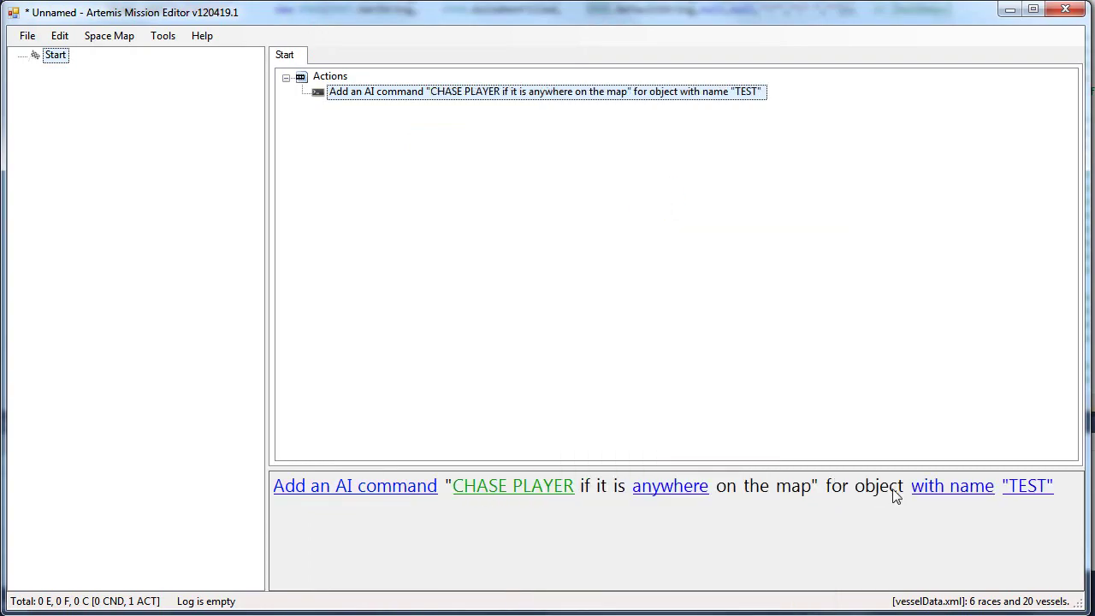
# Step: Set the CHASE PLAYER range to anywhere outside a nebula and closer than 1000 inside a nebula
pyautogui.click(684, 486)
pyautogui.click(880, 530)
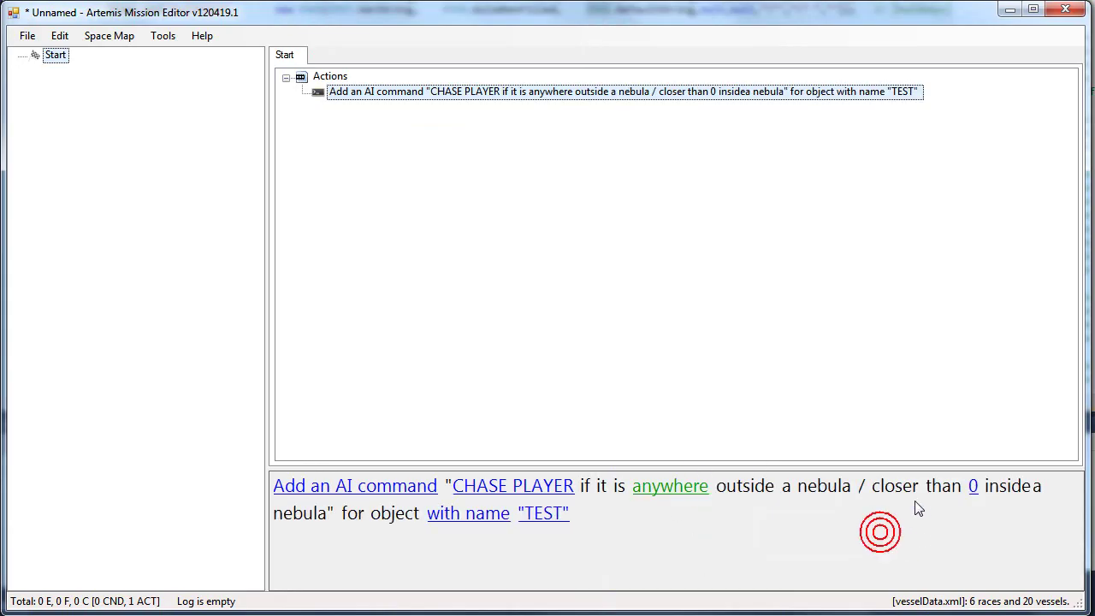
pyautogui.click(972, 488)
pyautogui.write('1000')
pyautogui.press('Return')
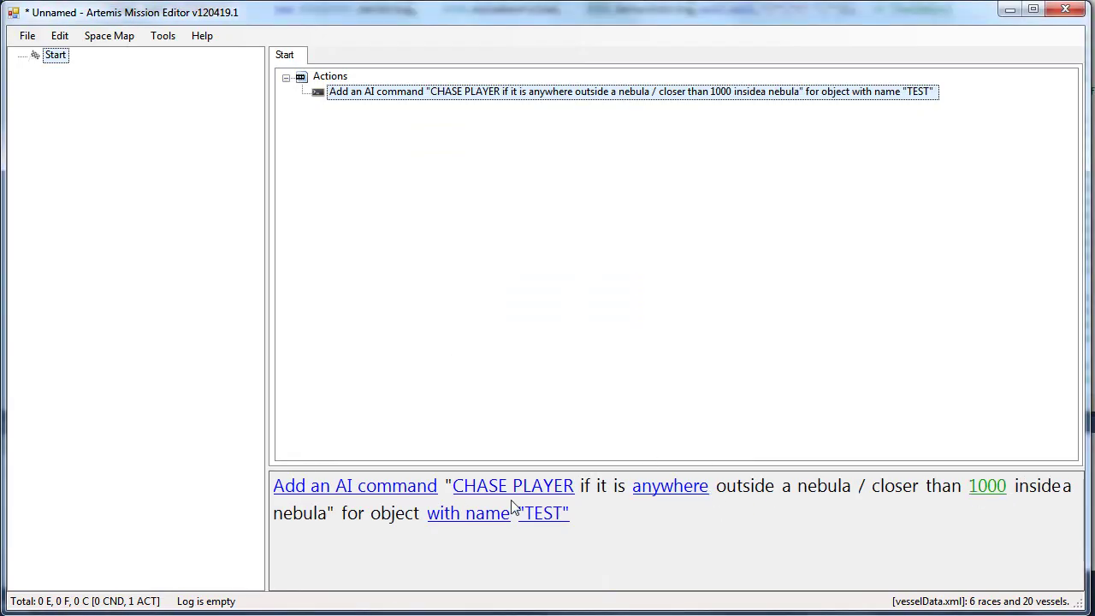
# Step: View the XML code of the CHASE PLAYER AI command action in the Start node
pyautogui.rightClick(407, 77)
pyautogui.rightClick(390, 89)
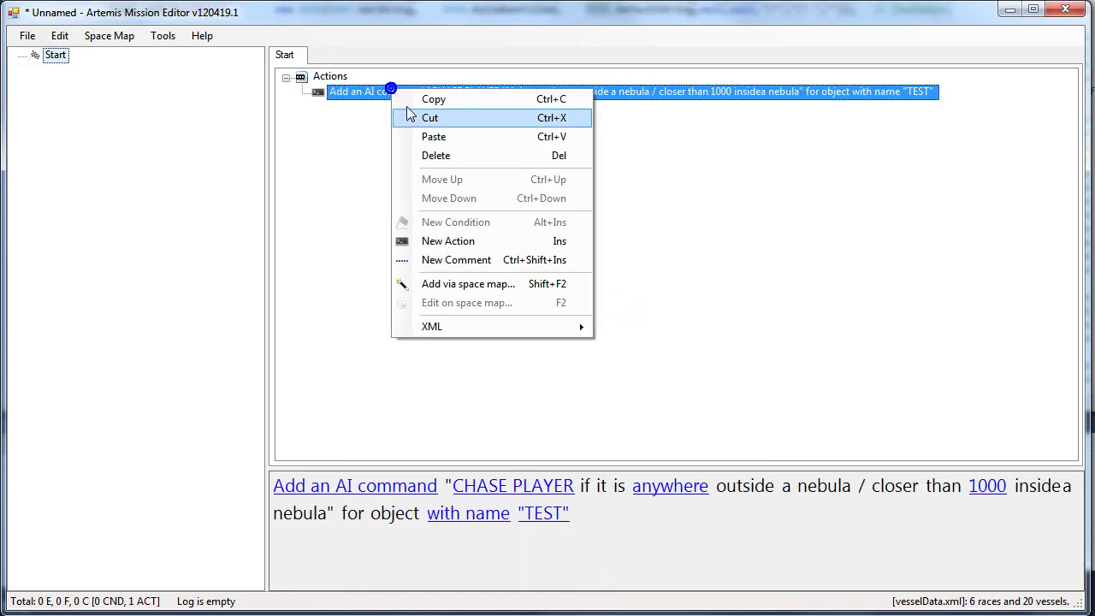
pyautogui.click(508, 333)
pyautogui.click(647, 330)
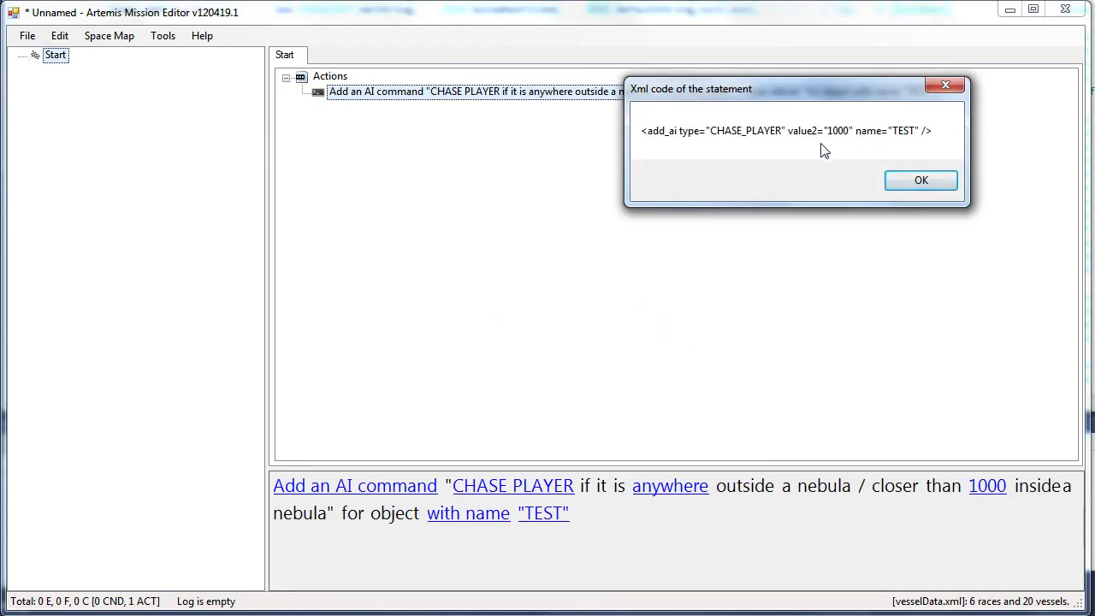
pyautogui.click(917, 179)
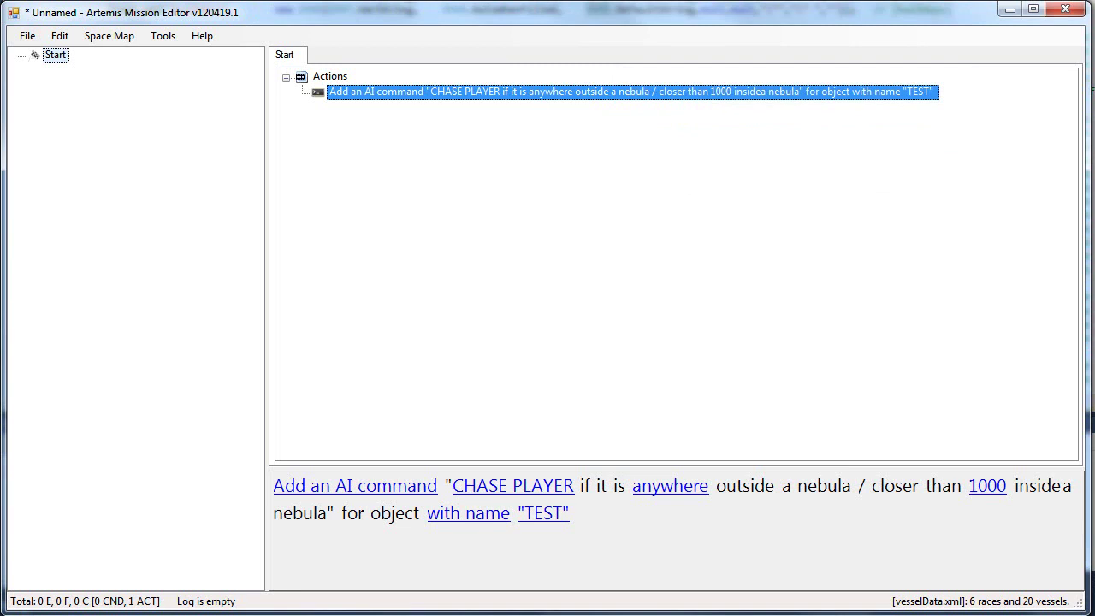
# Step: Add a Set variable action above the AI command in the Start node
pyautogui.click(833, 133)
pyautogui.press('Insert')
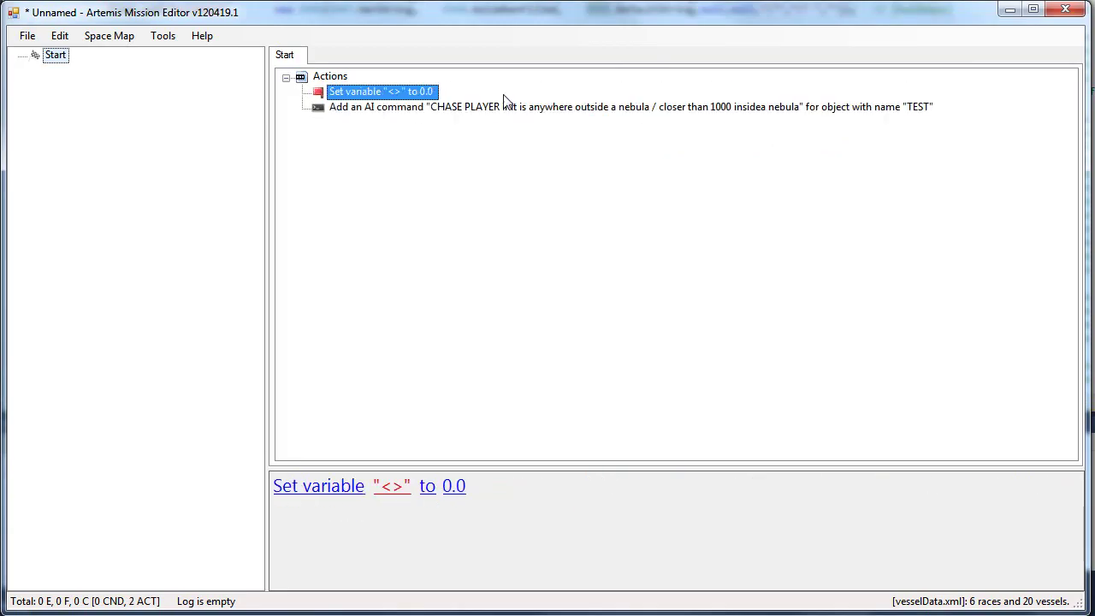
pyautogui.moveTo(446, 114); pyautogui.dragTo(427, 91)
pyautogui.moveTo(335, 96); pyautogui.dragTo(392, 117)
# Step: Create a new event after the Start node and give it two Set variable actions
pyautogui.click(103, 92)
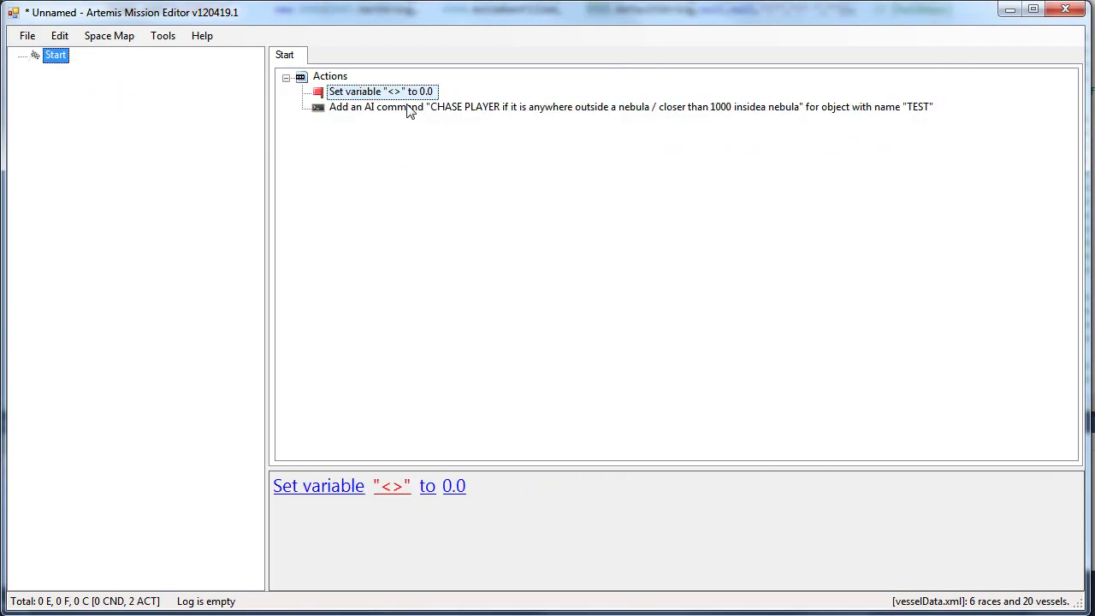
pyautogui.press('Insert')
pyautogui.click(355, 111)
pyautogui.hotkey('ctrl', 'v')
pyautogui.rightClick(340, 114)
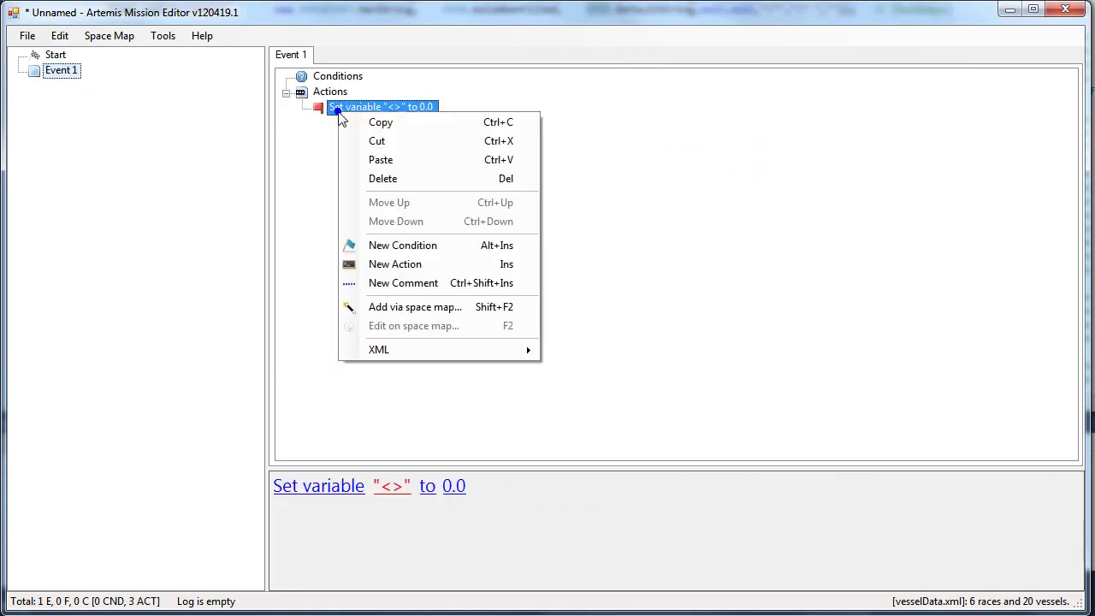
pyautogui.click(295, 123)
pyautogui.hotkey('ctrl', 'v')
pyautogui.rightClick(342, 110)
pyautogui.click(419, 226)
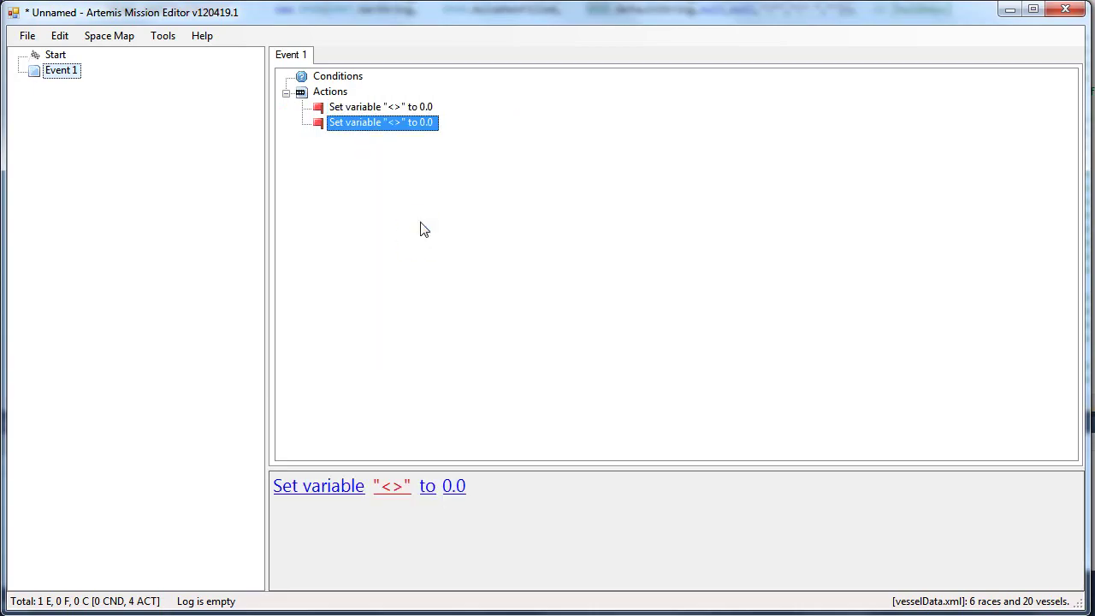
pyautogui.rightClick(395, 128)
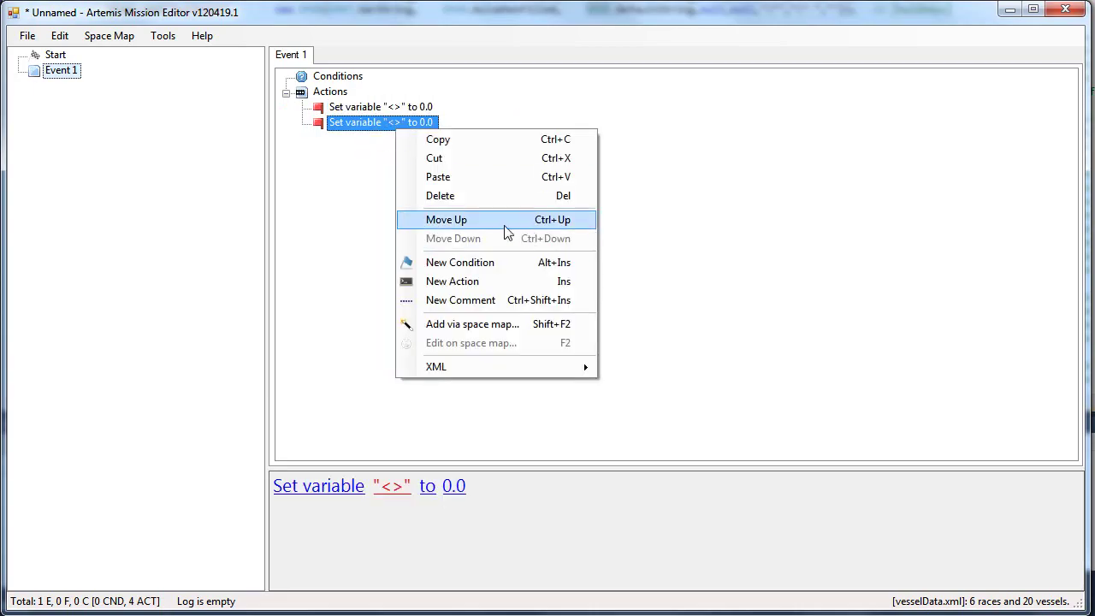
pyautogui.click(262, 172)
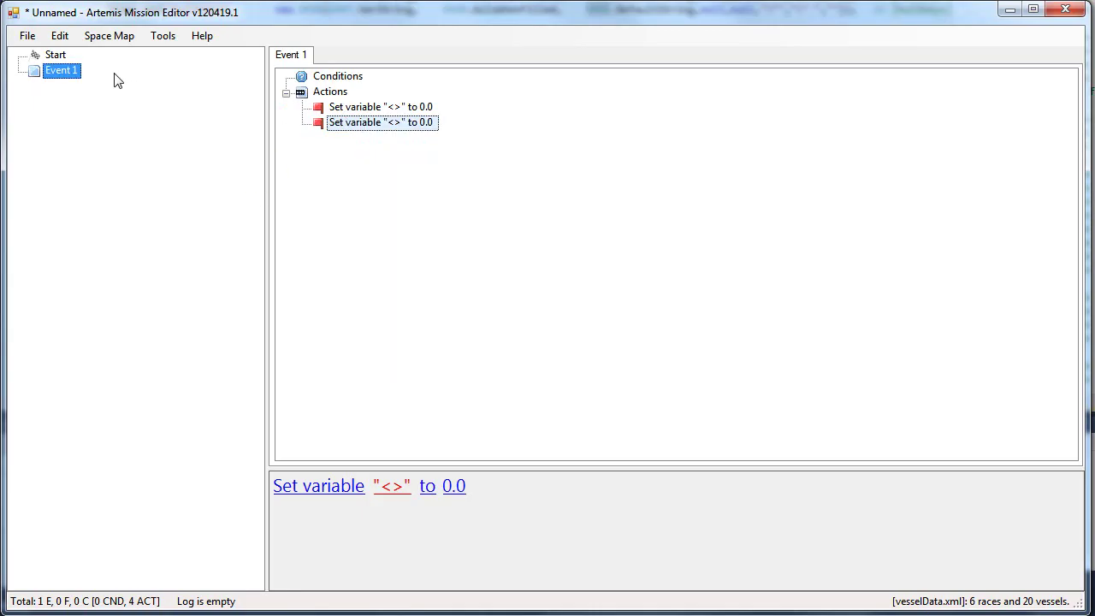
# Step: Open the XML submenu entry for the Start node's Add AI command action and dismiss it
pyautogui.click(56, 55)
pyautogui.rightClick(373, 107)
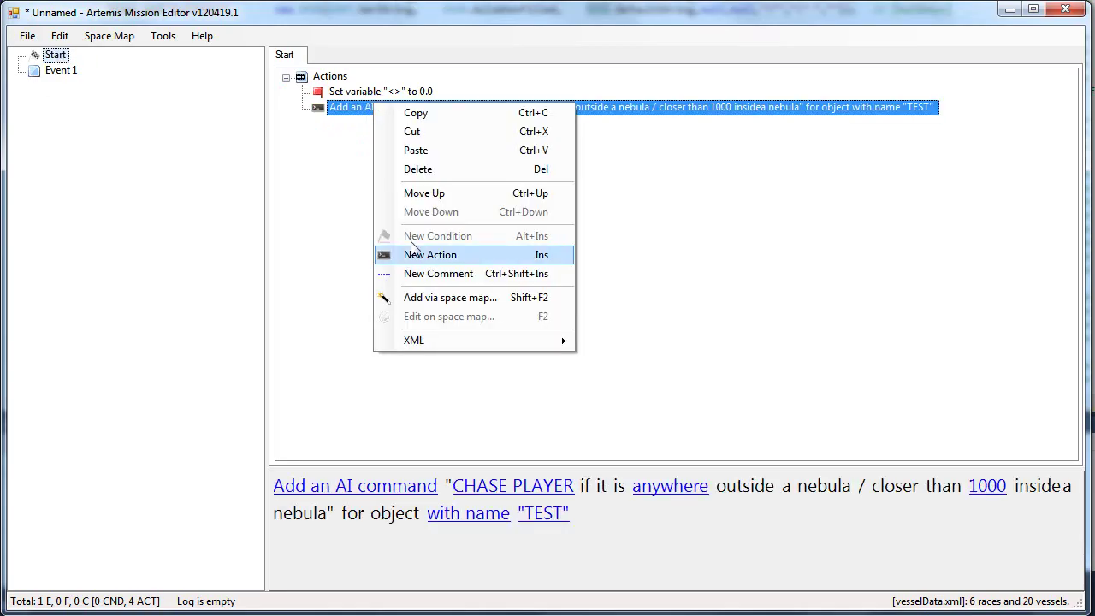
pyautogui.moveTo(528, 343)
pyautogui.click(598, 340)
pyautogui.press('Return')
# Step: Move the focus back and forth between Event 1, its second Set variable action and that statement's editable parts
pyautogui.click(65, 72)
pyautogui.click(562, 171)
pyautogui.click(381, 122)
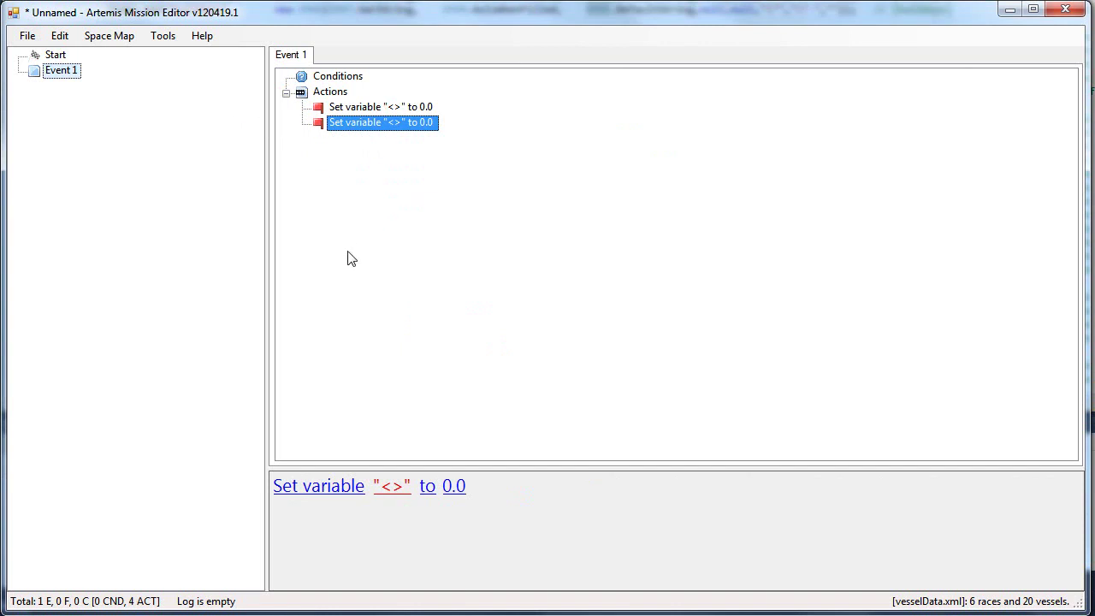
pyautogui.press('Tab')
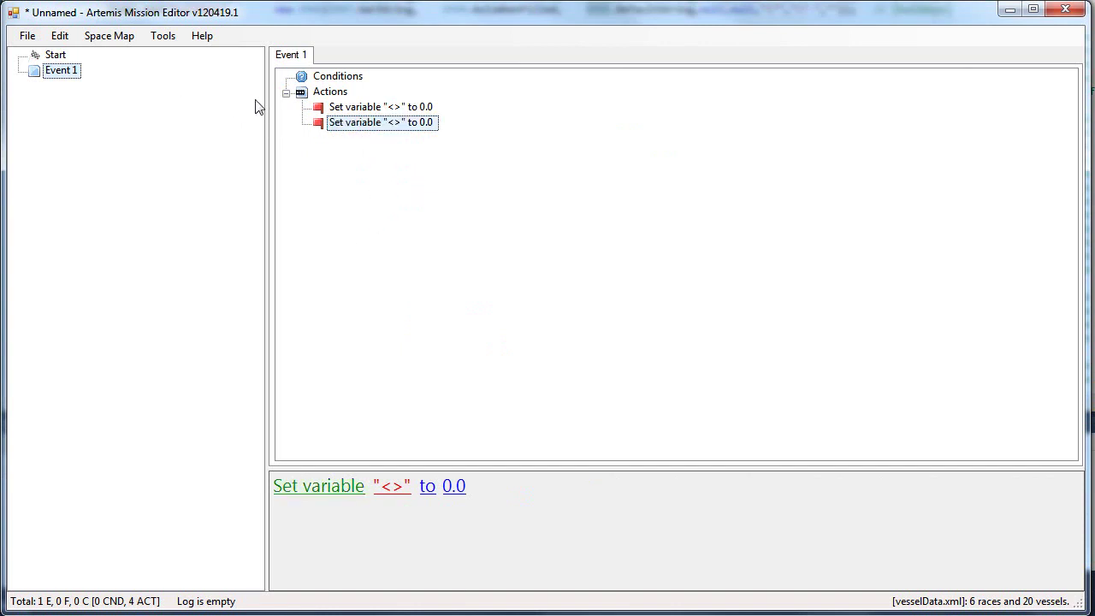
pyautogui.press('Tab')
pyautogui.press('Tab')
pyautogui.press('Tab')
pyautogui.press('Tab')
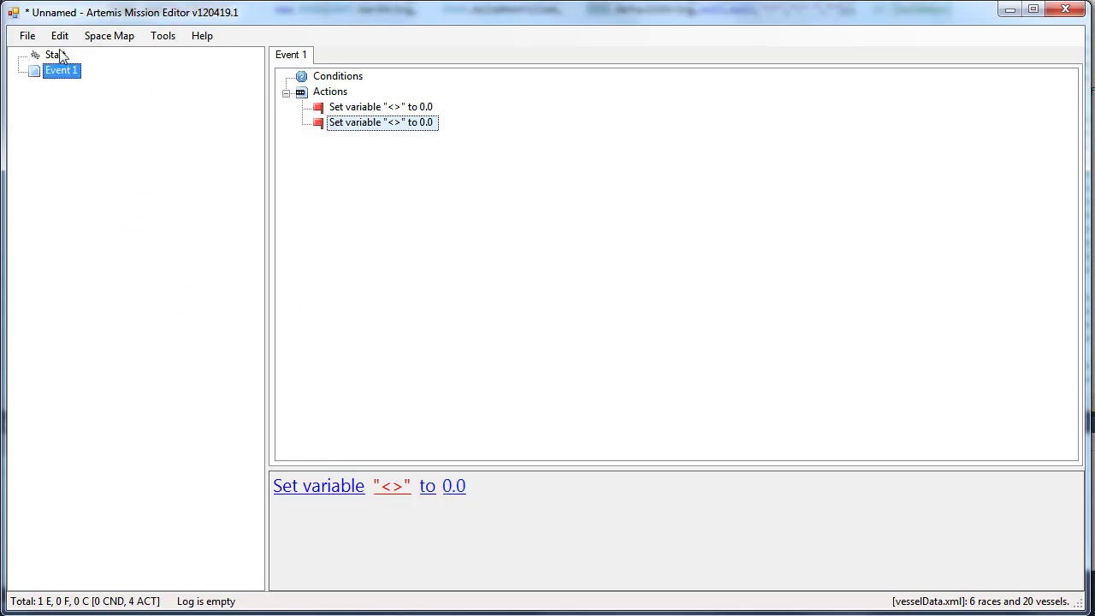
pyautogui.press('Tab')
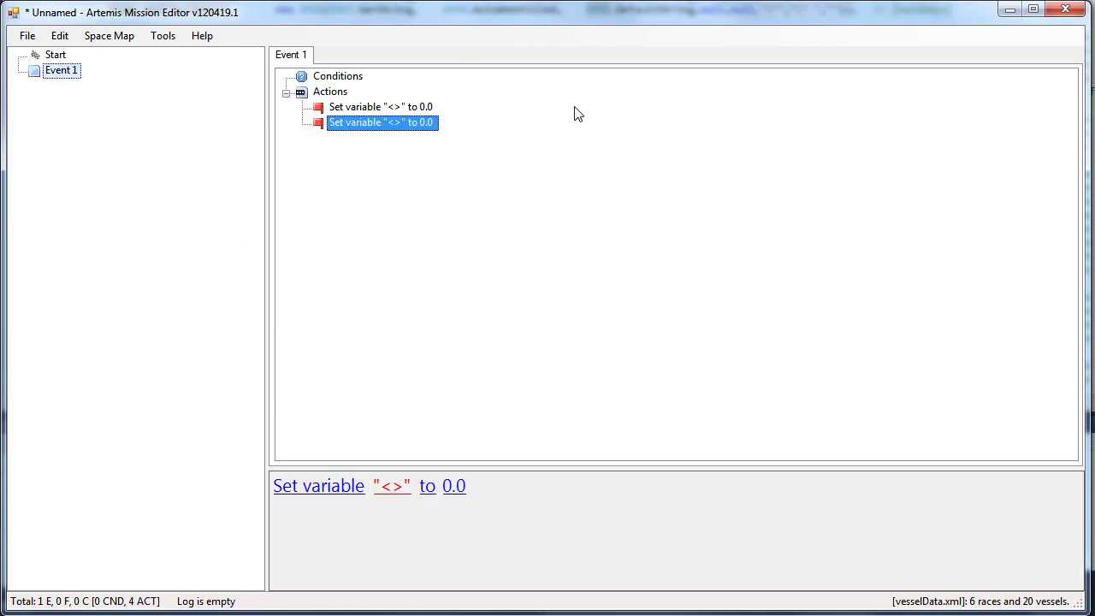
pyautogui.press('Tab')
pyautogui.press('Tab')
pyautogui.press('Tab')
pyautogui.press('Tab')
pyautogui.press('Tab')
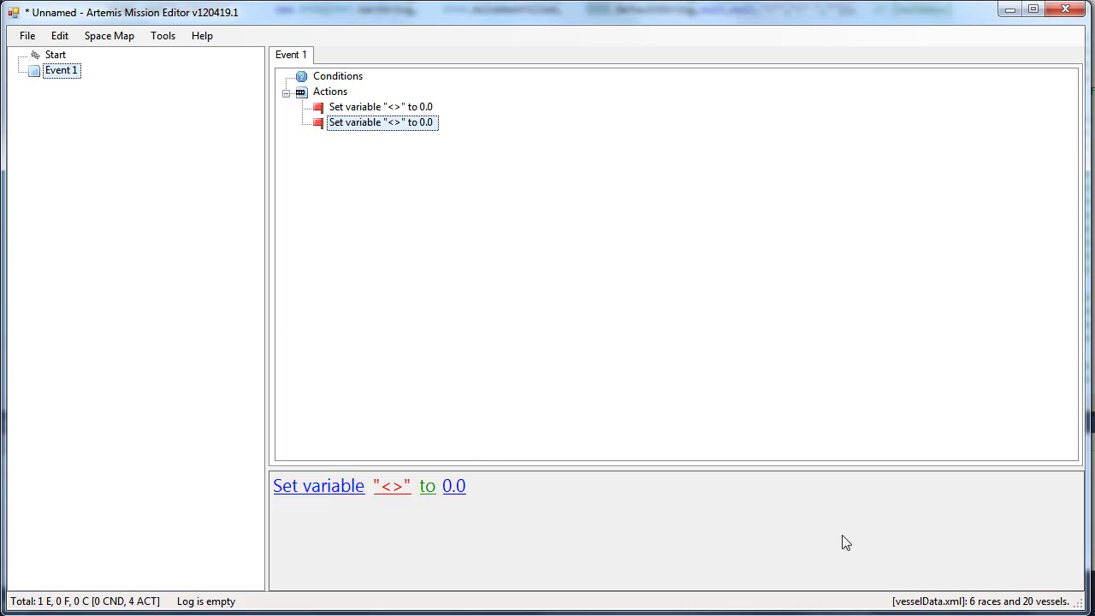
pyautogui.press('Tab')
pyautogui.press('Tab')
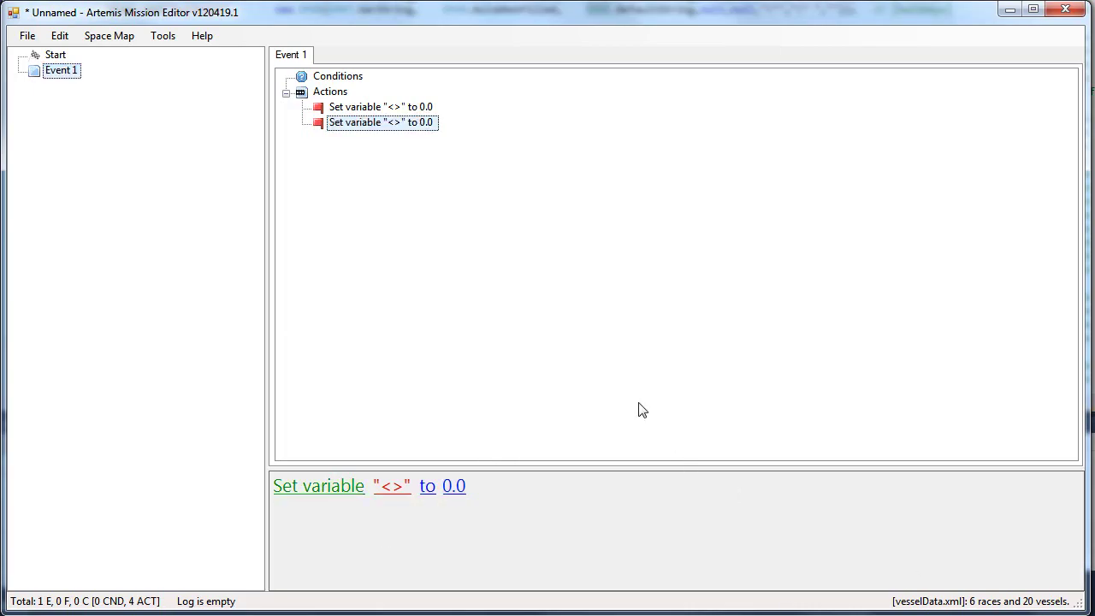
pyautogui.hotkey('shift', 'Tab')
pyautogui.hotkey('shift', 'Tab')
pyautogui.press('Tab')
pyautogui.press('Tab')
pyautogui.hotkey('shift', 'Tab')
pyautogui.hotkey('shift', 'Tab')
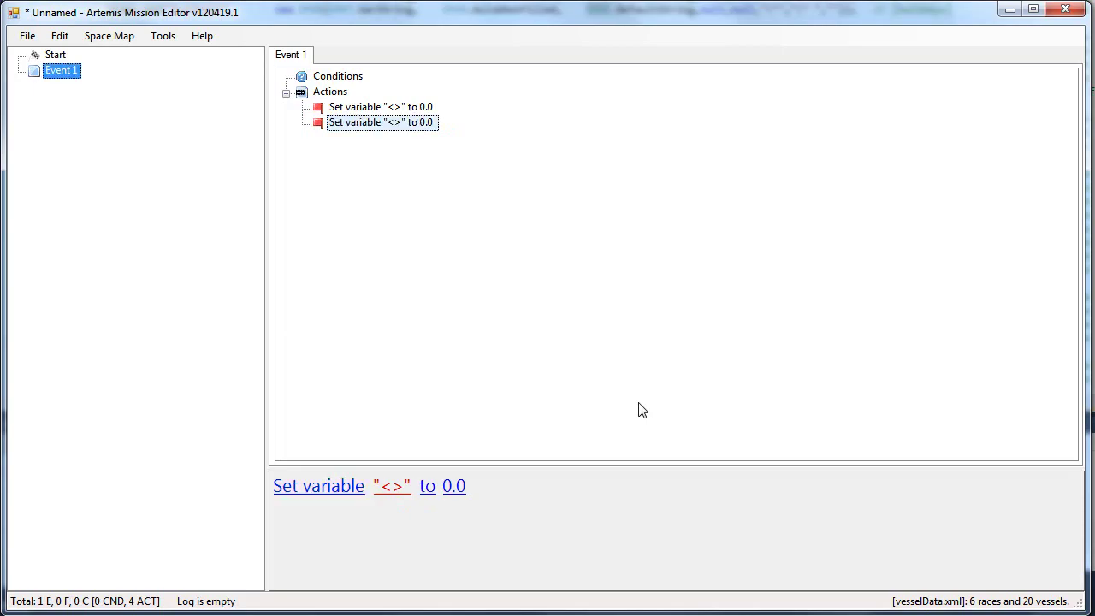
pyautogui.press('Tab')
pyautogui.hotkey('shift', 'Tab')
pyautogui.press('Tab')
pyautogui.press('Tab')
pyautogui.hotkey('shift', 'Tab')
pyautogui.press('Tab')
pyautogui.press('Tab')
pyautogui.hotkey('shift', 'Tab')
pyautogui.hotkey('shift', 'Tab')
pyautogui.press('Tab')
pyautogui.press('Tab')
pyautogui.hotkey('shift', 'Tab')
pyautogui.hotkey('shift', 'Tab')
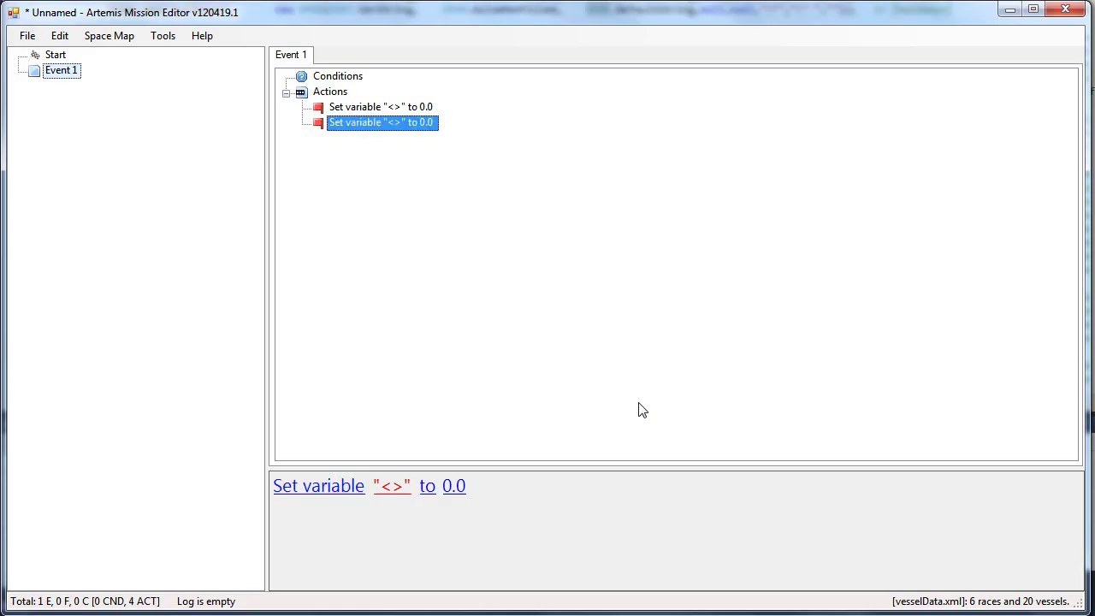
# Step: Add a third action to Event 1 that sets the player ship's damage to 100% for node 0 of the Primary Beam system
pyautogui.press('Tab')
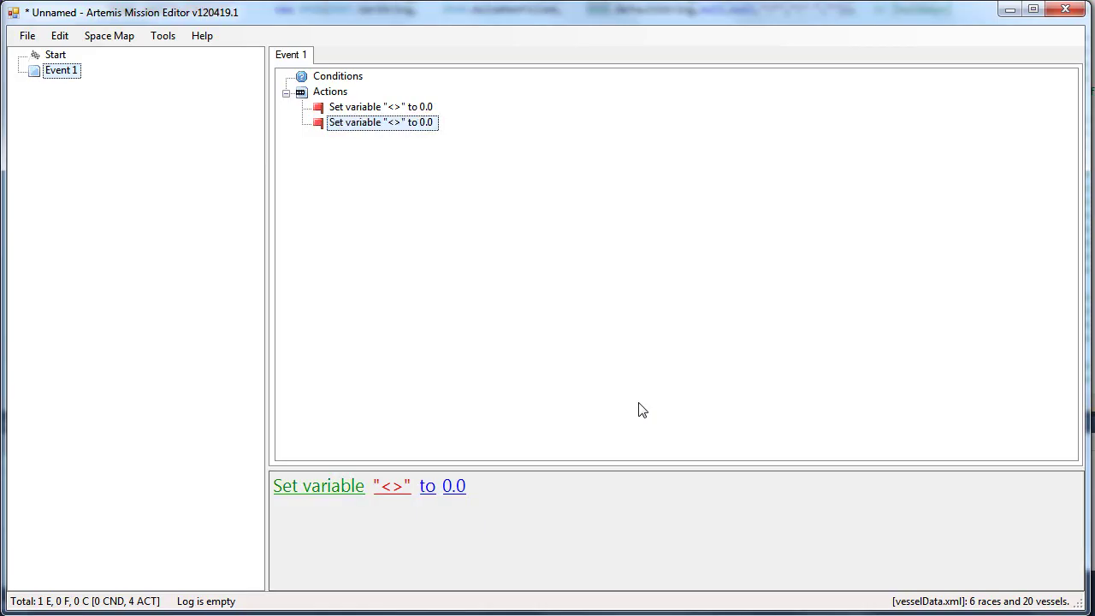
pyautogui.press('Return')
pyautogui.press('Escape')
pyautogui.hotkey('ctrl', 'v')
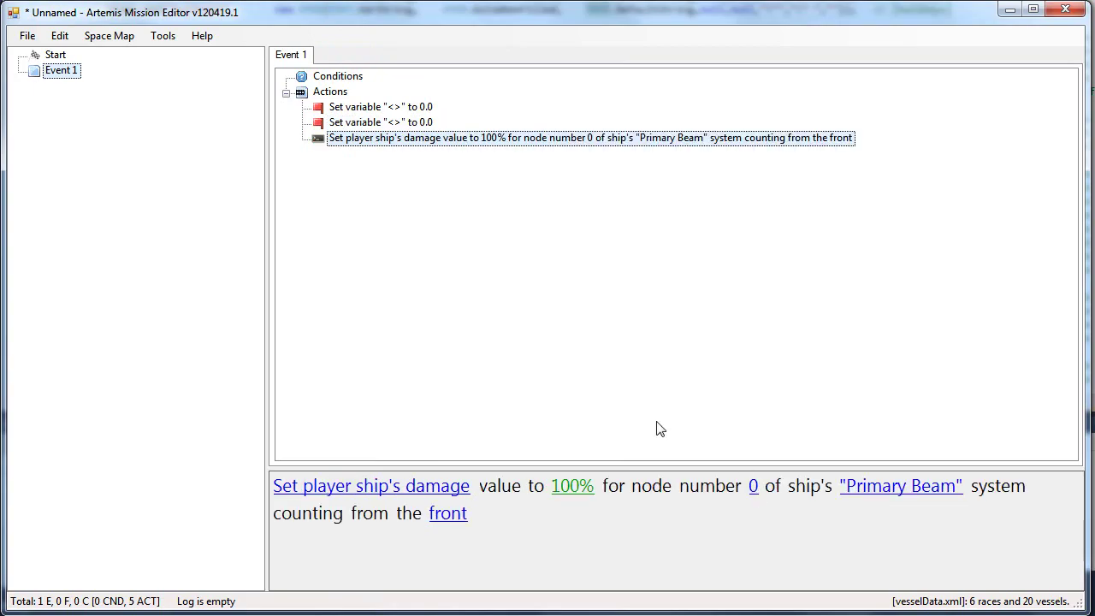
pyautogui.press('Return')
pyautogui.press('Escape')
# Step: Cycle Event 1's third action through other types, including a mission log entry, setting a fleet property and adding to an object property
pyautogui.hotkey('shift', 'Tab')
pyautogui.press('Down')
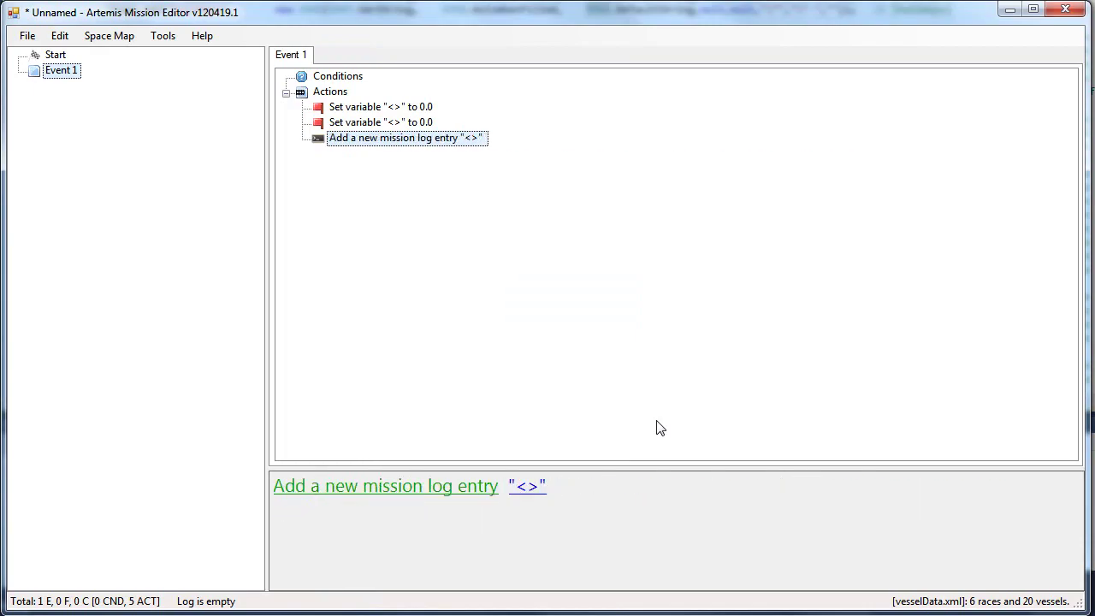
pyautogui.press('Down')
pyautogui.press('Down')
pyautogui.press('Down')
pyautogui.press('Down')
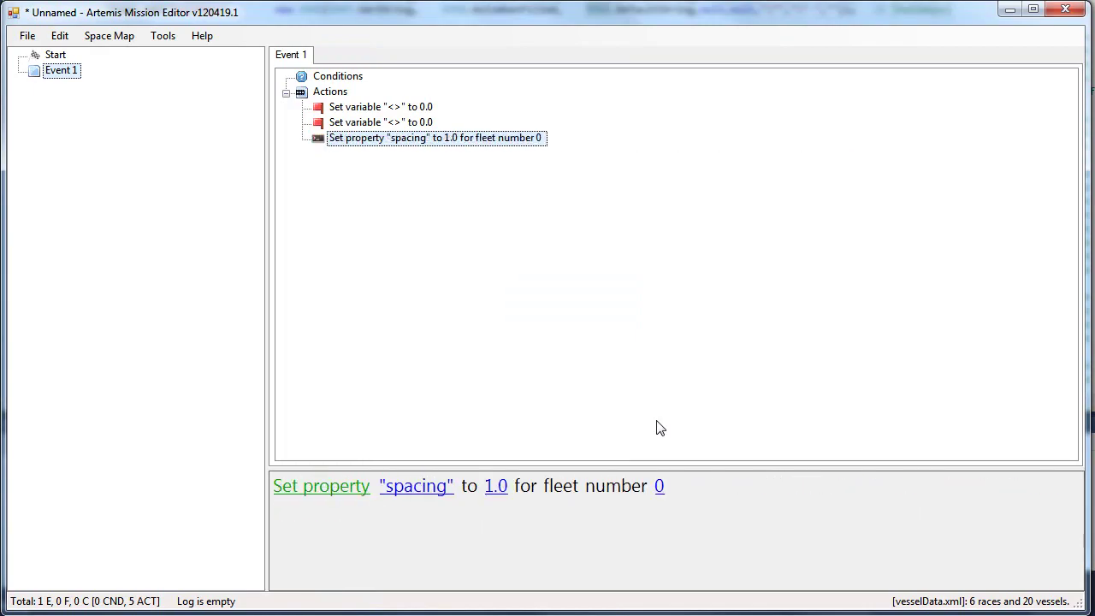
pyautogui.press('Return')
pyautogui.press('Escape')
pyautogui.press('Down')
pyautogui.press('Down')
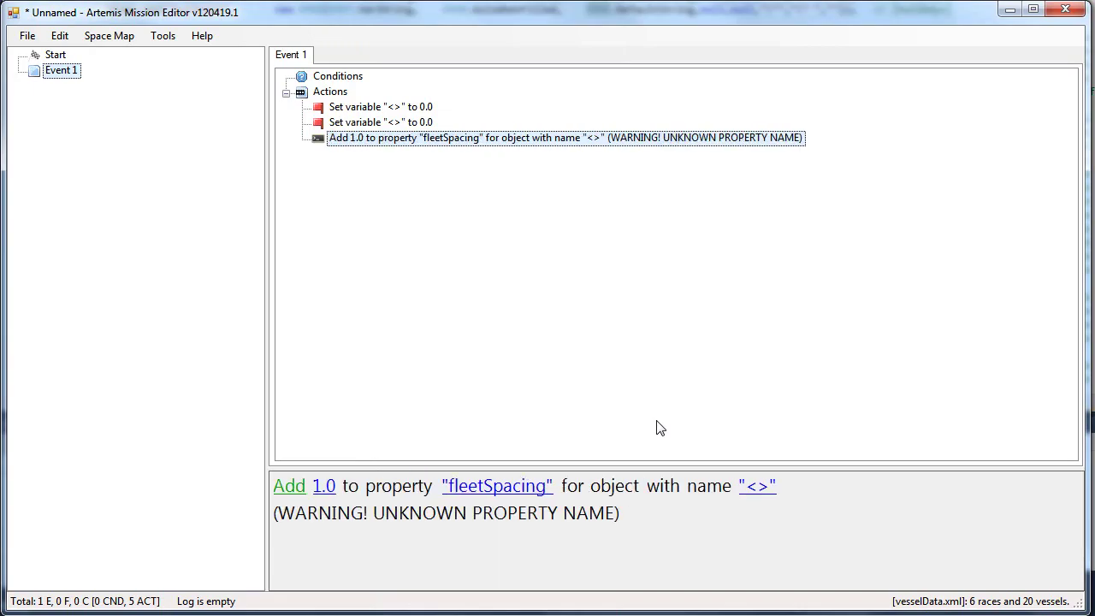
# Step: Switch Event 1's third action to Add AI command and on to a Set variable action with the value 1.0
pyautogui.press('Return')
pyautogui.press('Down')
pyautogui.press('Down')
pyautogui.press('Down')
pyautogui.press('Down')
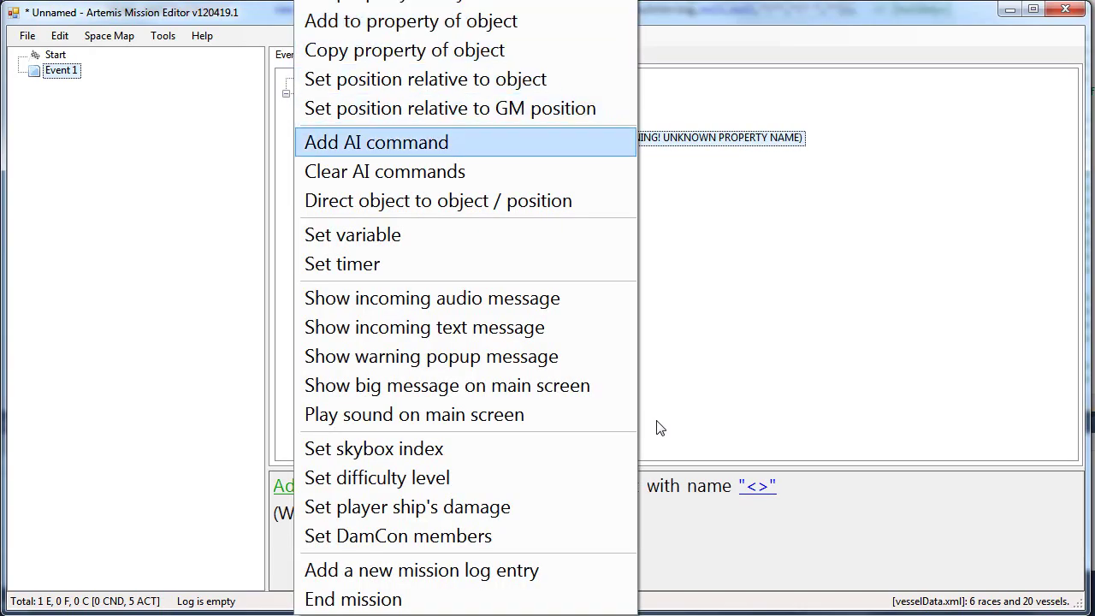
pyautogui.press('Return')
pyautogui.press('Down')
pyautogui.press('Down')
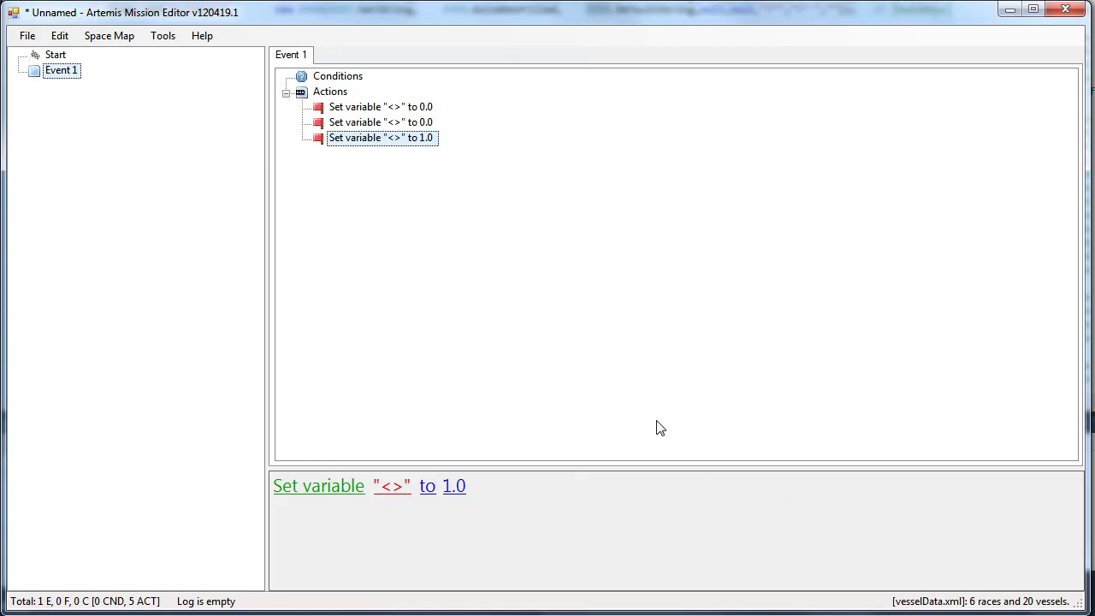
pyautogui.click(643, 368)
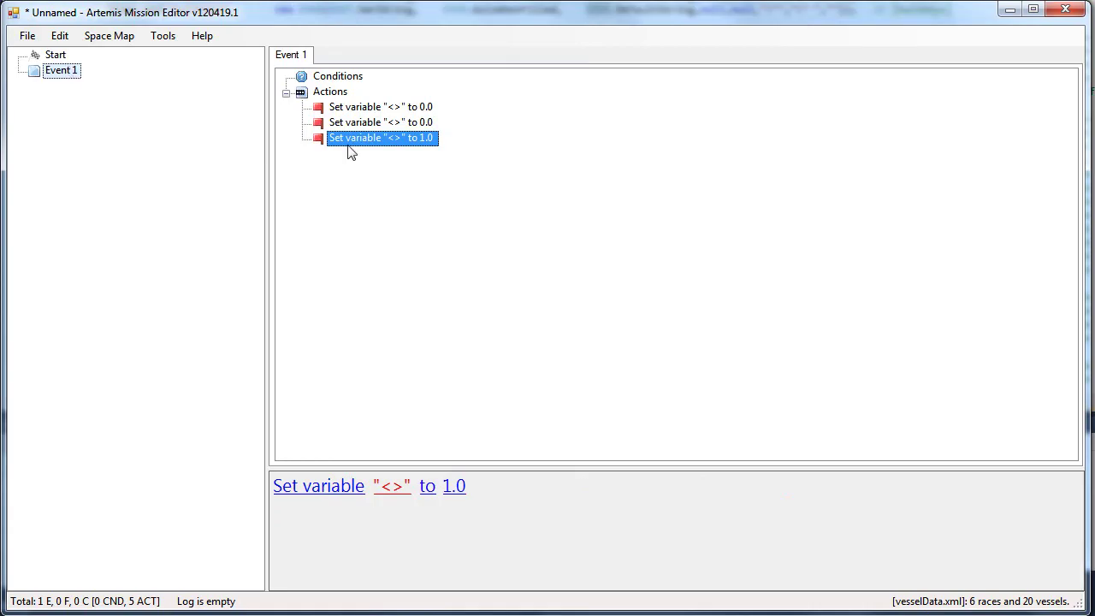
# Step: Open the space map for adding new objects to Event 1 and close it without placing any
pyautogui.click(108, 37)
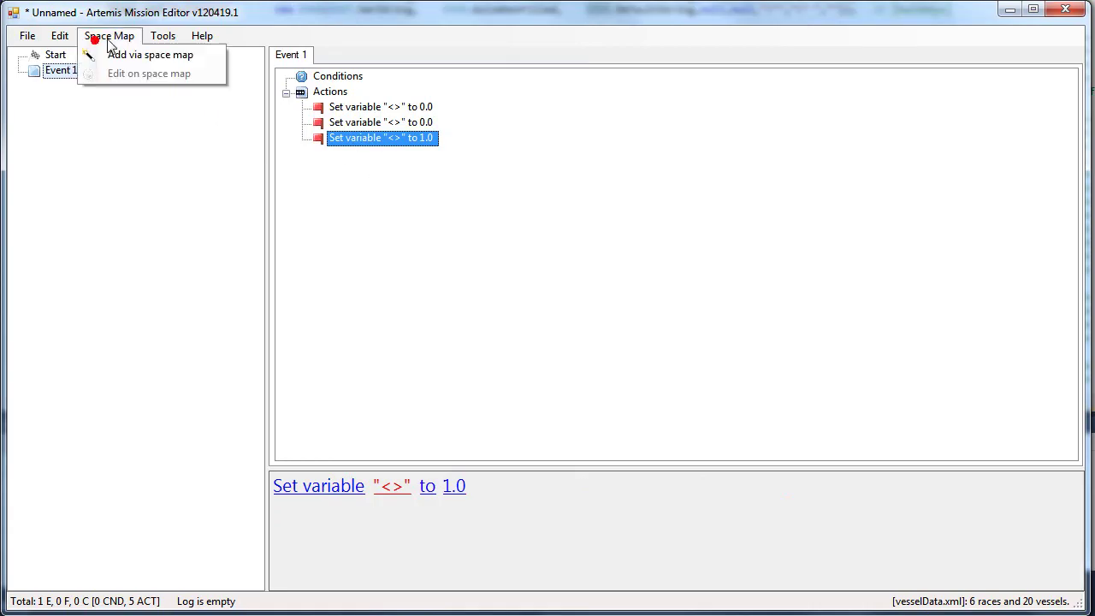
pyautogui.click(151, 55)
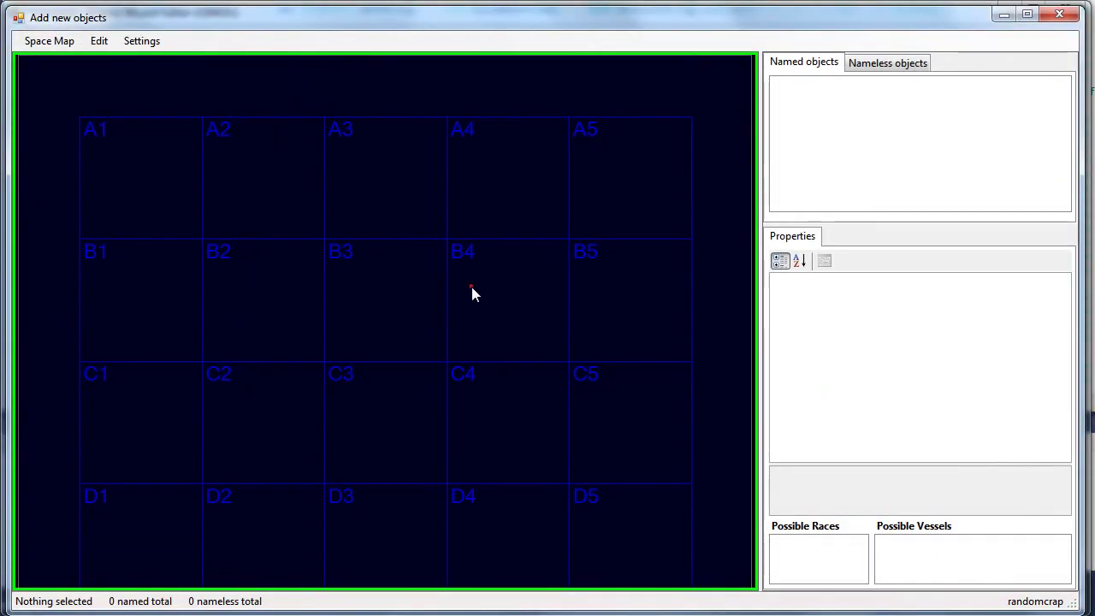
pyautogui.click(1052, 18)
pyautogui.click(454, 208)
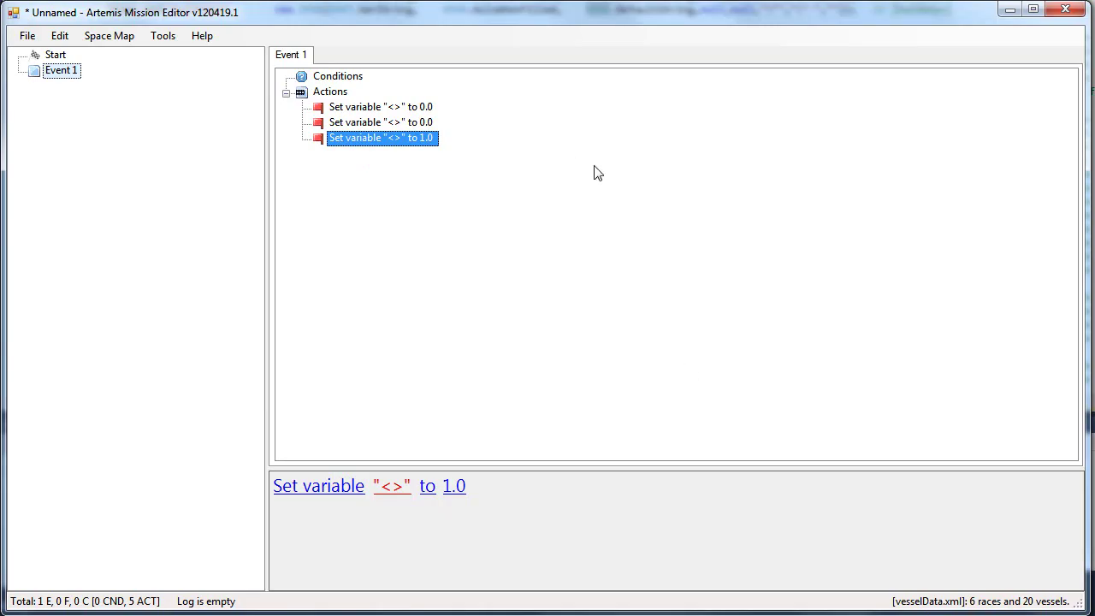
# Step: Choose E:\Games\Artemis\dat\vesselData.xml as the default vesselData.xml path in the settings and close them without saving
pyautogui.click(164, 36)
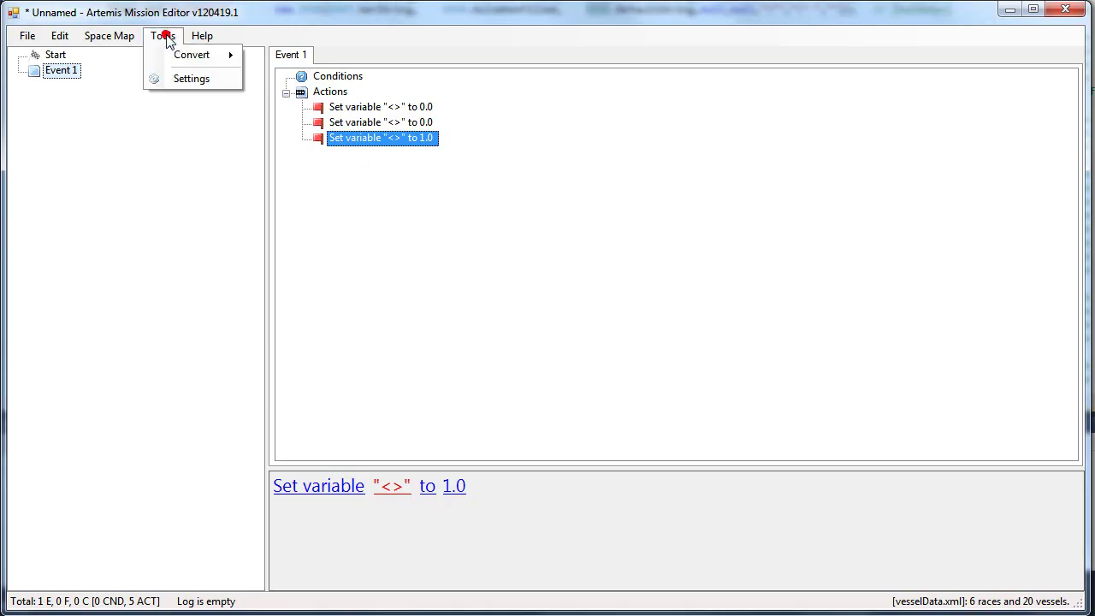
pyautogui.click(181, 78)
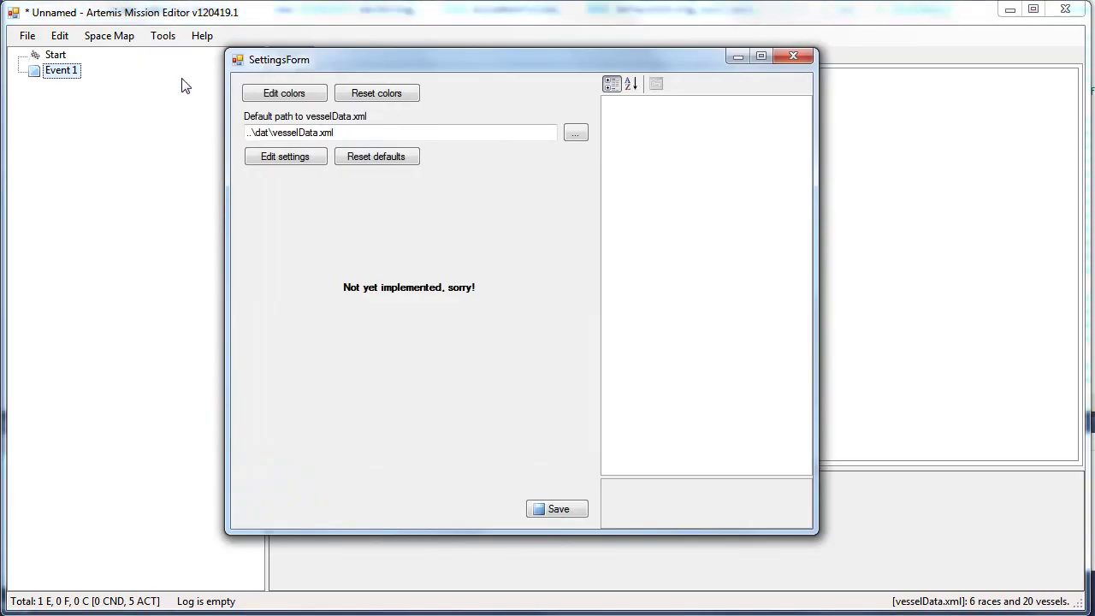
pyautogui.click(573, 135)
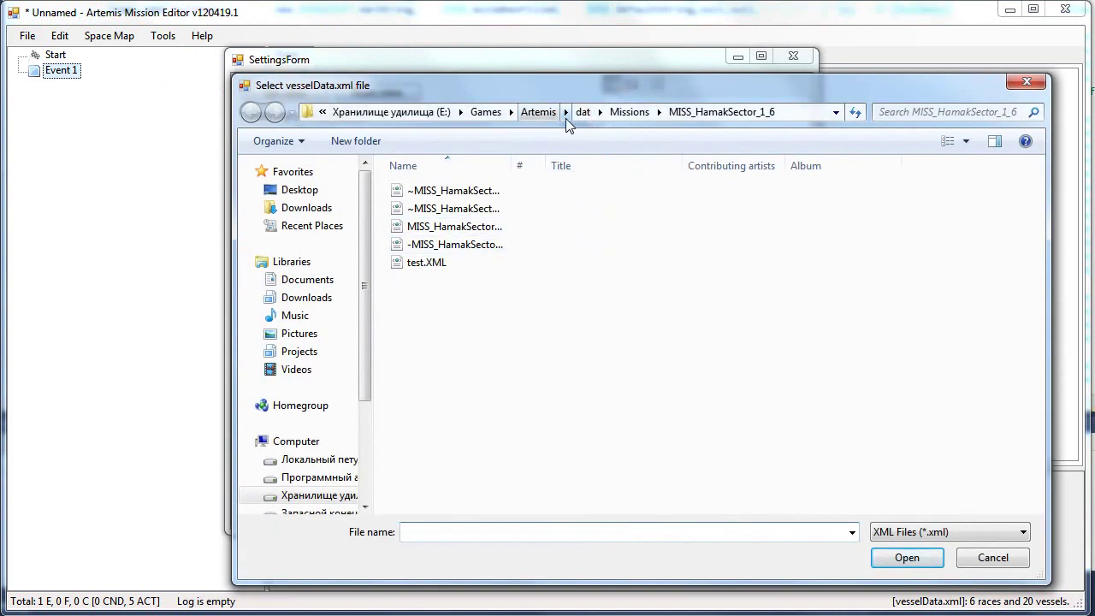
pyautogui.click(583, 114)
pyautogui.click(505, 227)
pyautogui.doubleClick(506, 228)
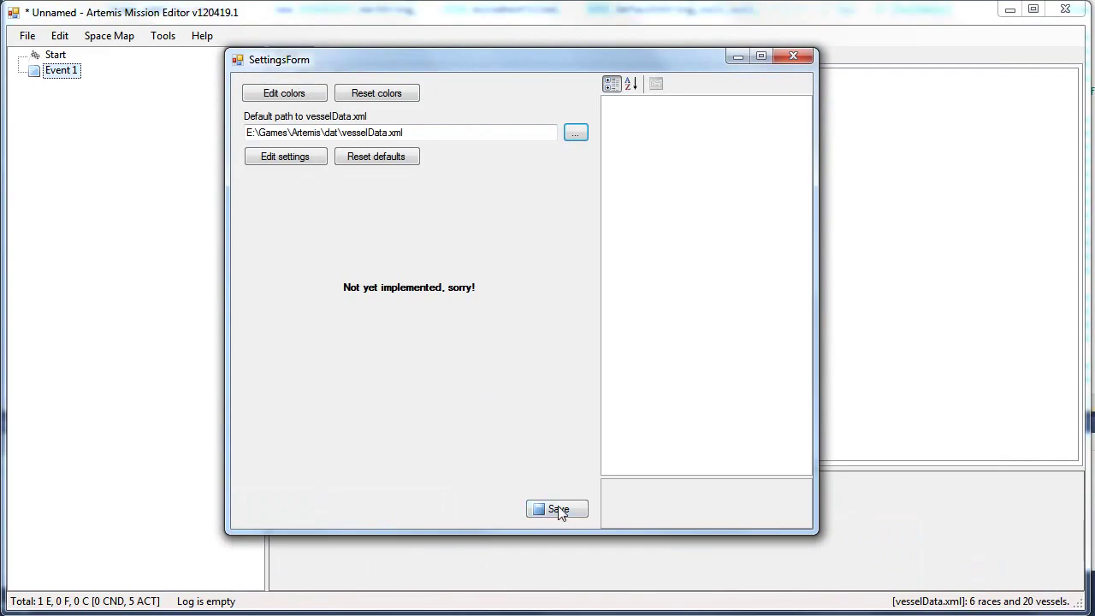
pyautogui.moveTo(430, 131); pyautogui.dragTo(140, 127)
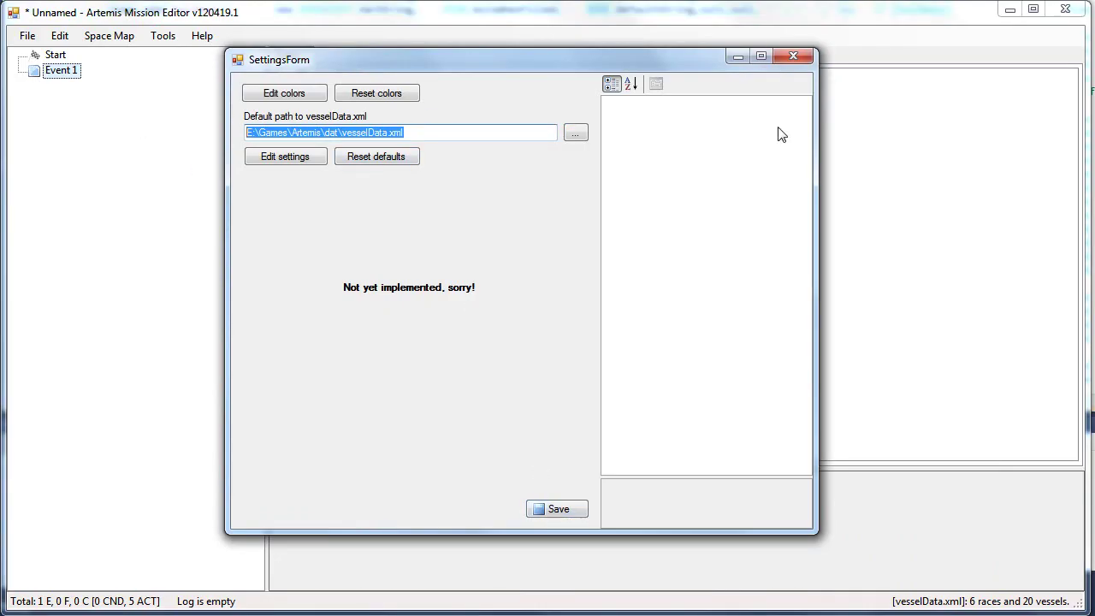
pyautogui.click(792, 57)
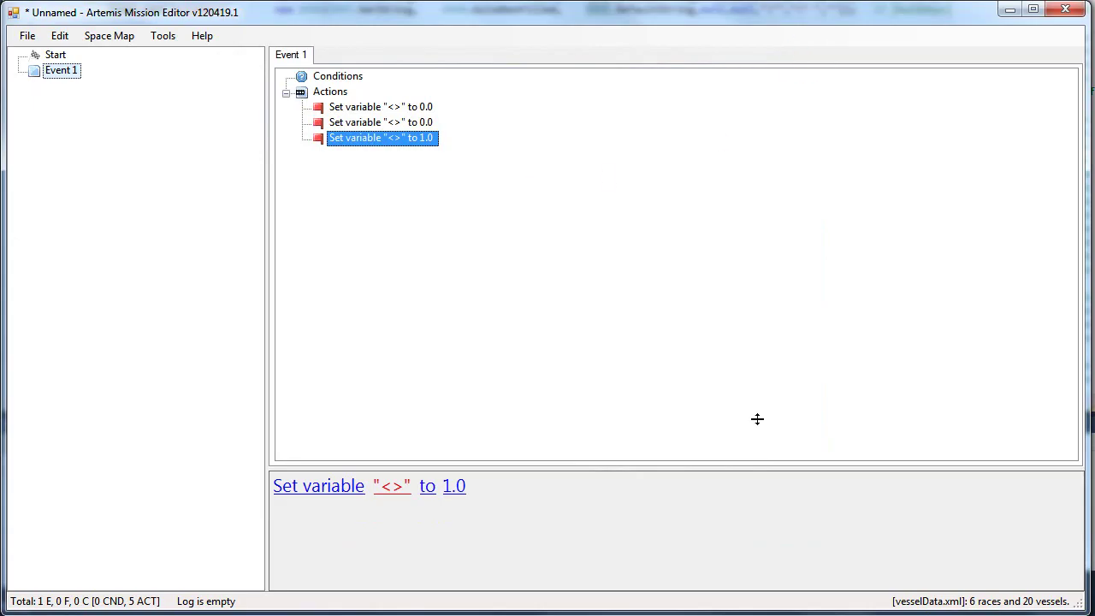
# Step: Load vesselData_ST_TMP.xml as the vessel data, and reload vesselData.xml in its place
pyautogui.click(1003, 603)
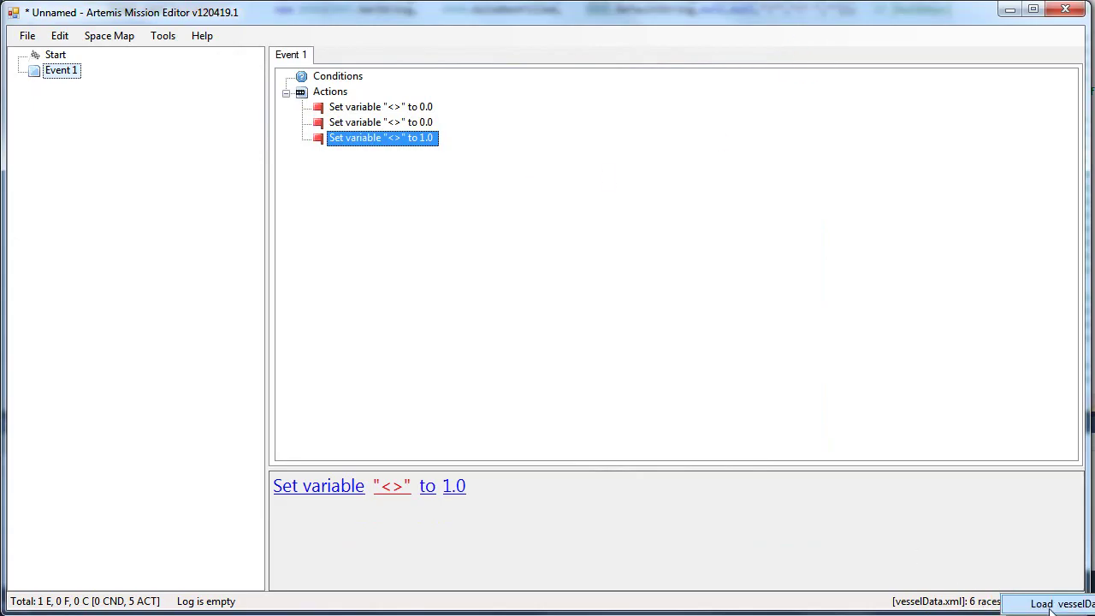
pyautogui.click(1045, 603)
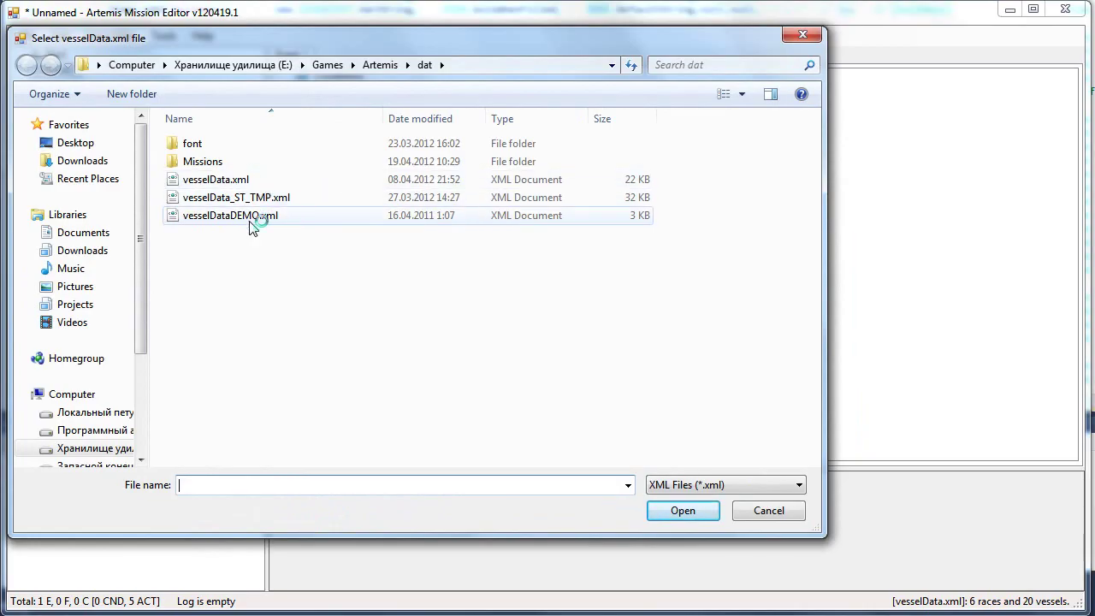
pyautogui.doubleClick(255, 198)
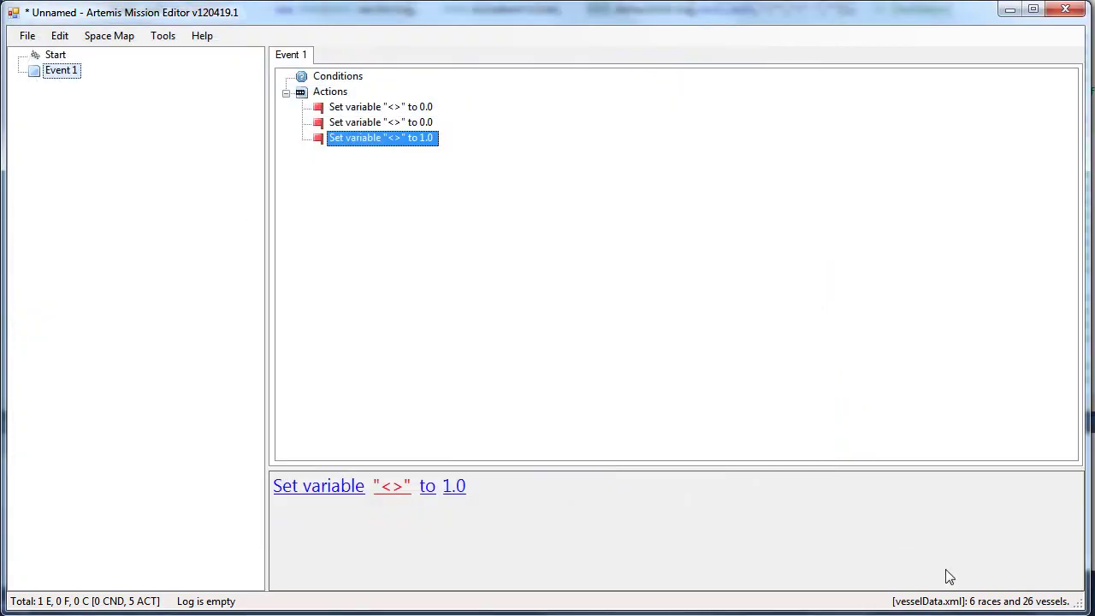
pyautogui.click(994, 604)
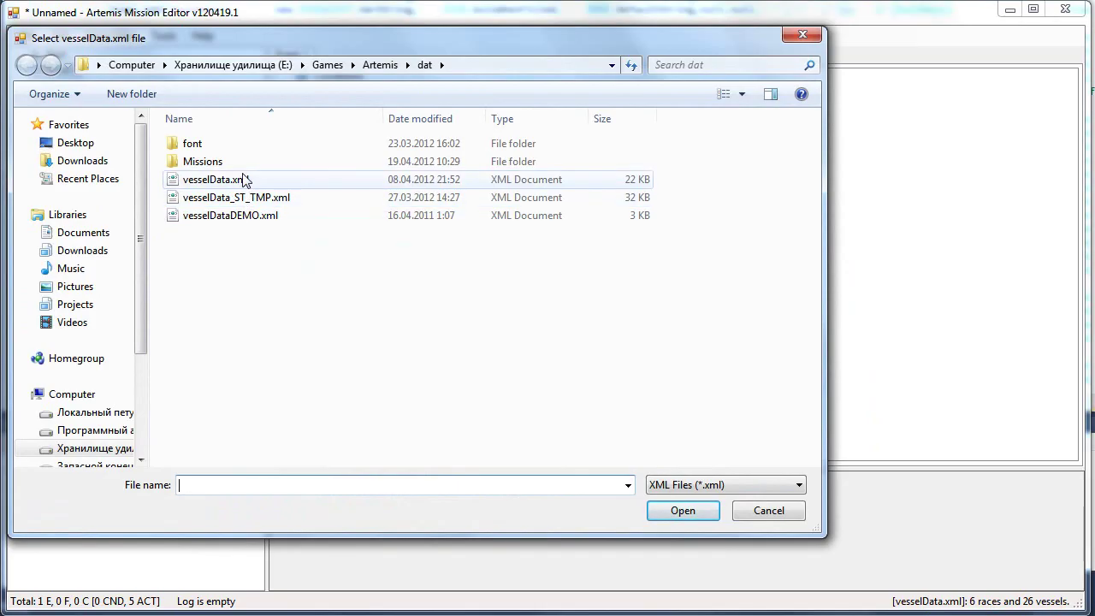
pyautogui.doubleClick(213, 179)
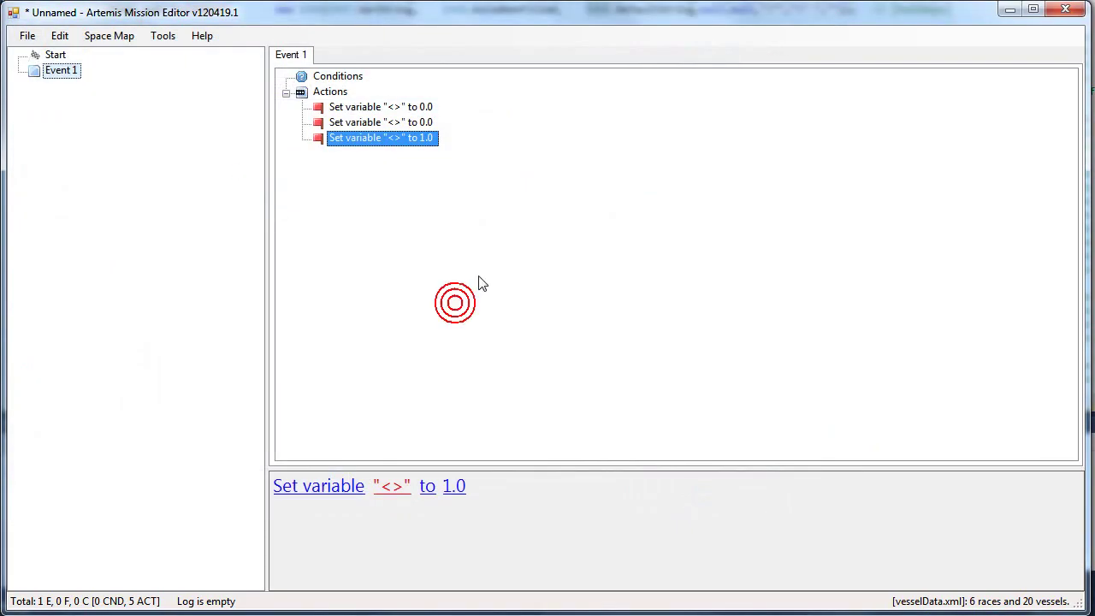
# Step: Open the log window, enlarge and reposition it over the editor, and close it
pyautogui.click(196, 602)
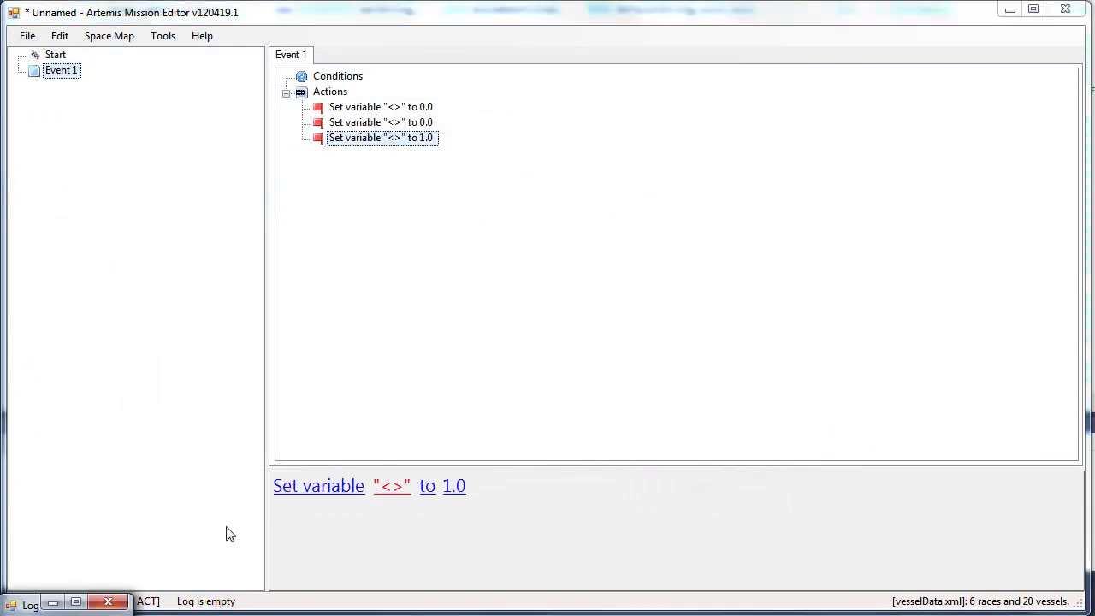
pyautogui.click(31, 599)
pyautogui.click(115, 361)
pyautogui.moveTo(15, 590); pyautogui.dragTo(114, 92)
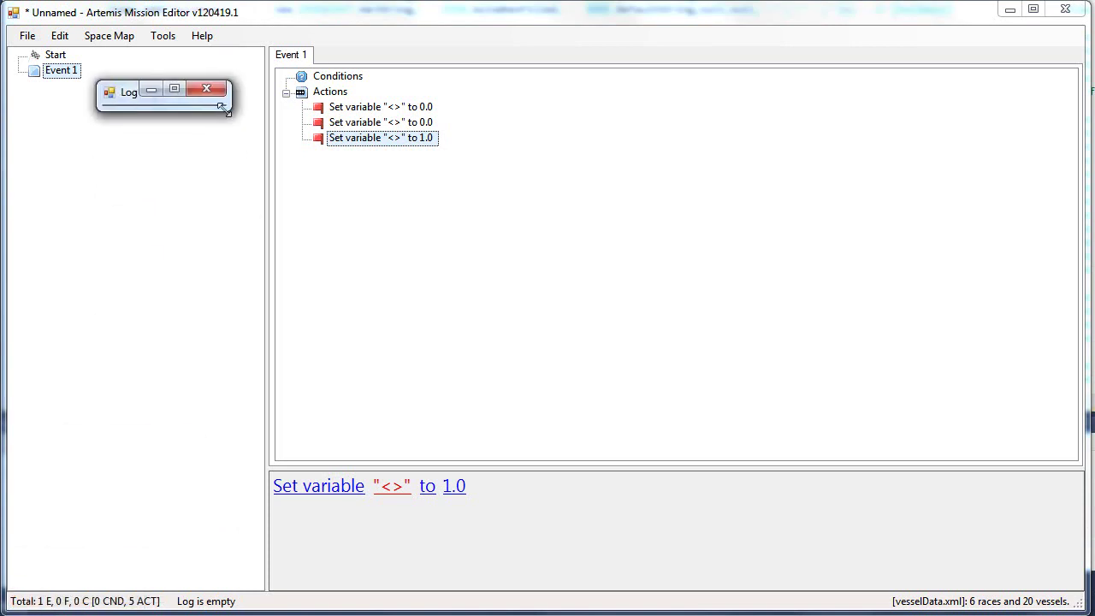
pyautogui.moveTo(223, 109); pyautogui.dragTo(835, 537)
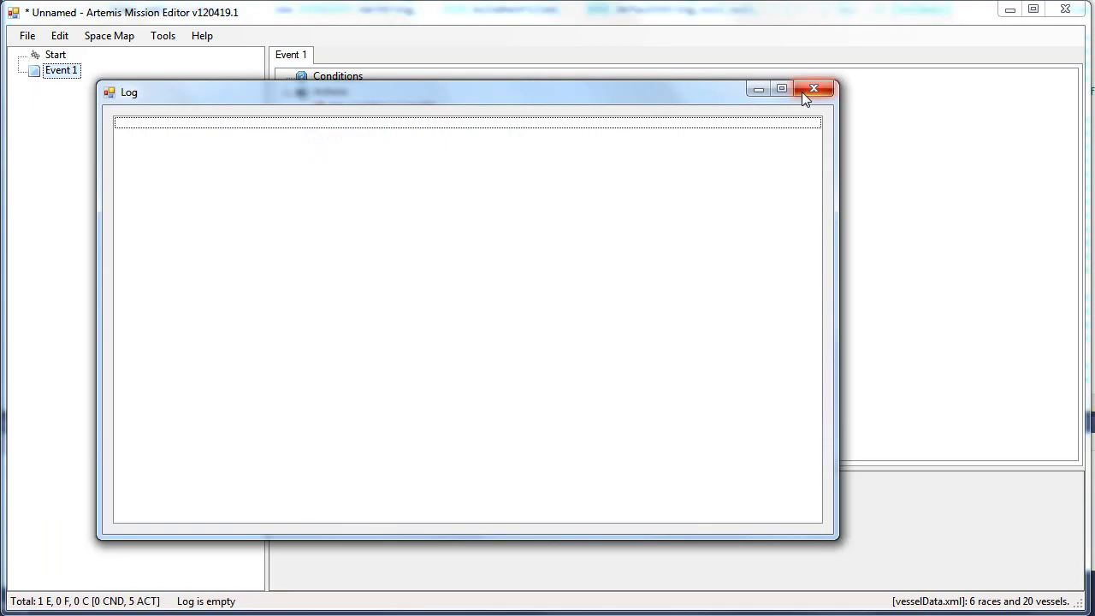
pyautogui.moveTo(616, 92); pyautogui.dragTo(767, 70)
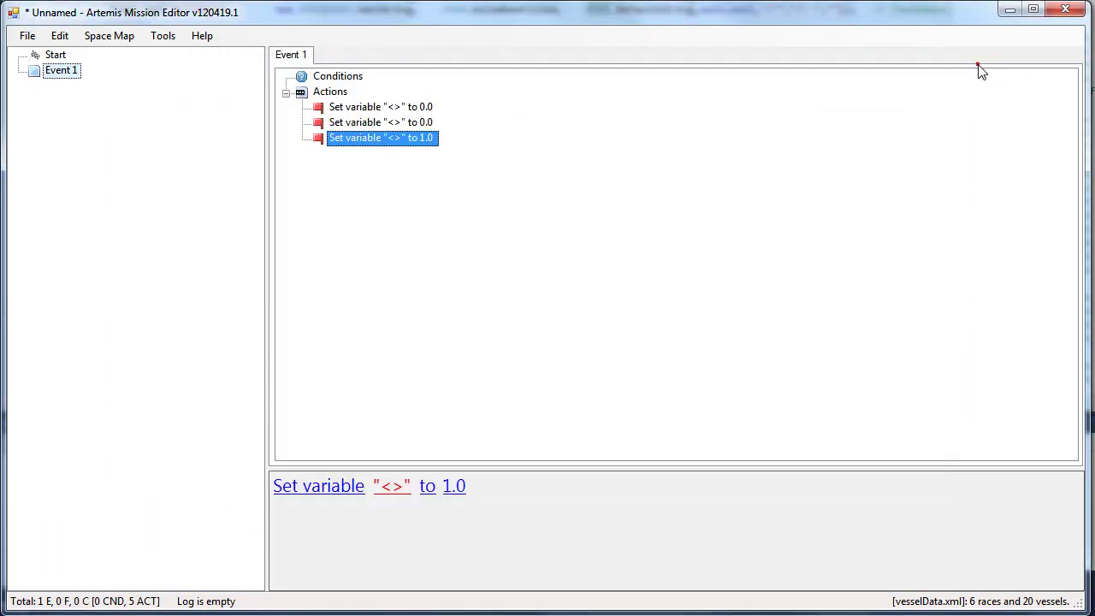
# Step: Discard the unsaved changes and open the mission -MISS_HamakSector_1_6.XML from the Missions folder
pyautogui.click(28, 35)
pyautogui.click(56, 76)
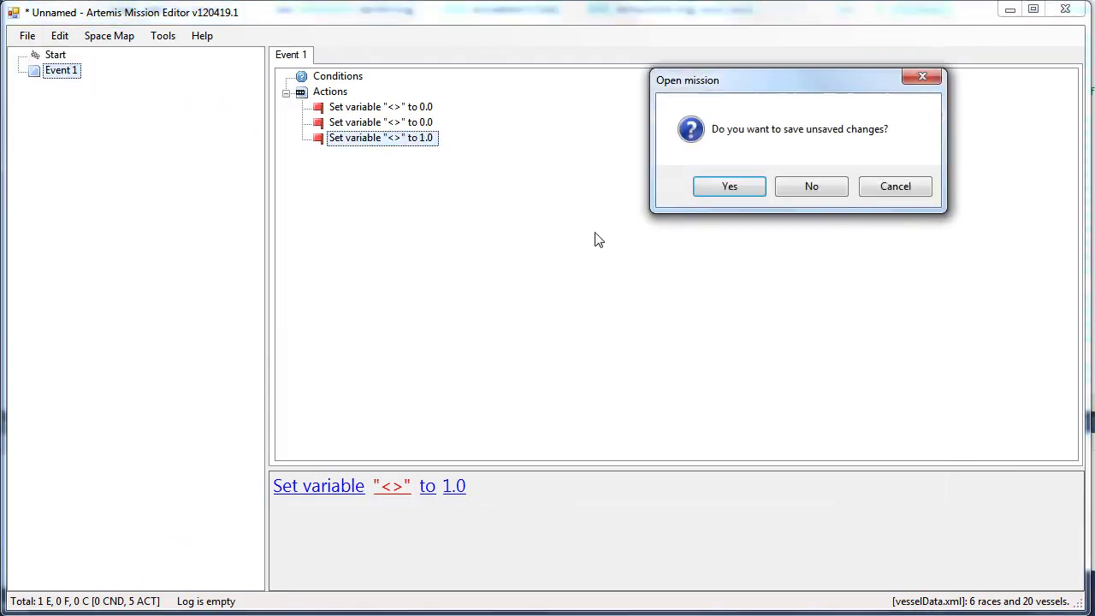
pyautogui.click(810, 186)
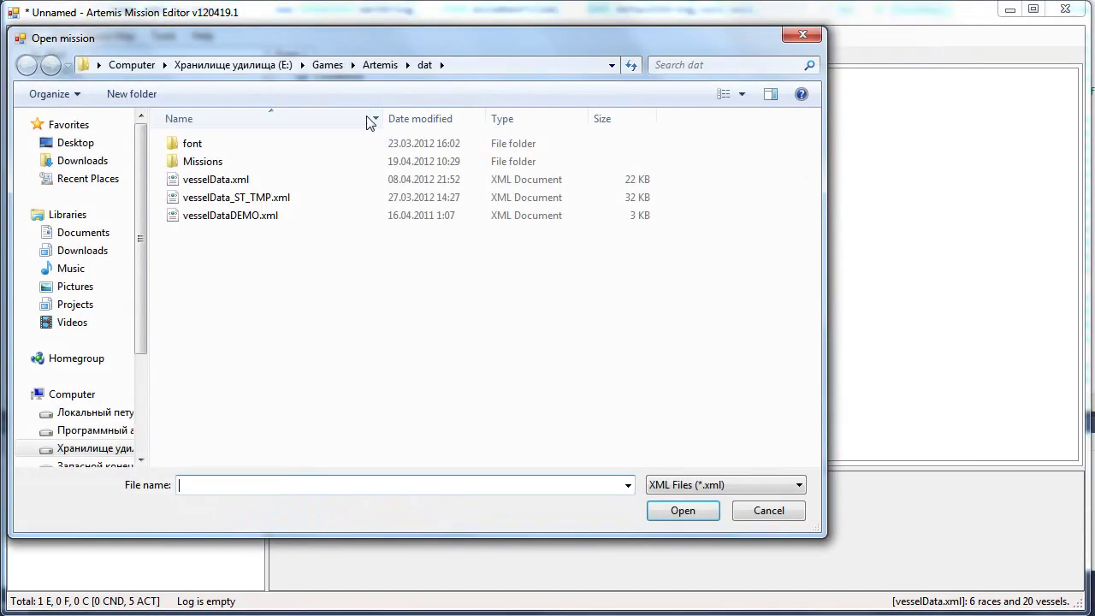
pyautogui.doubleClick(253, 161)
pyautogui.doubleClick(256, 159)
pyautogui.click(229, 183)
pyautogui.doubleClick(224, 198)
# Step: Examine the unknown property warnings in the log, including the Event 23 and Event 19 entries, and close the log
pyautogui.doubleClick(463, 600)
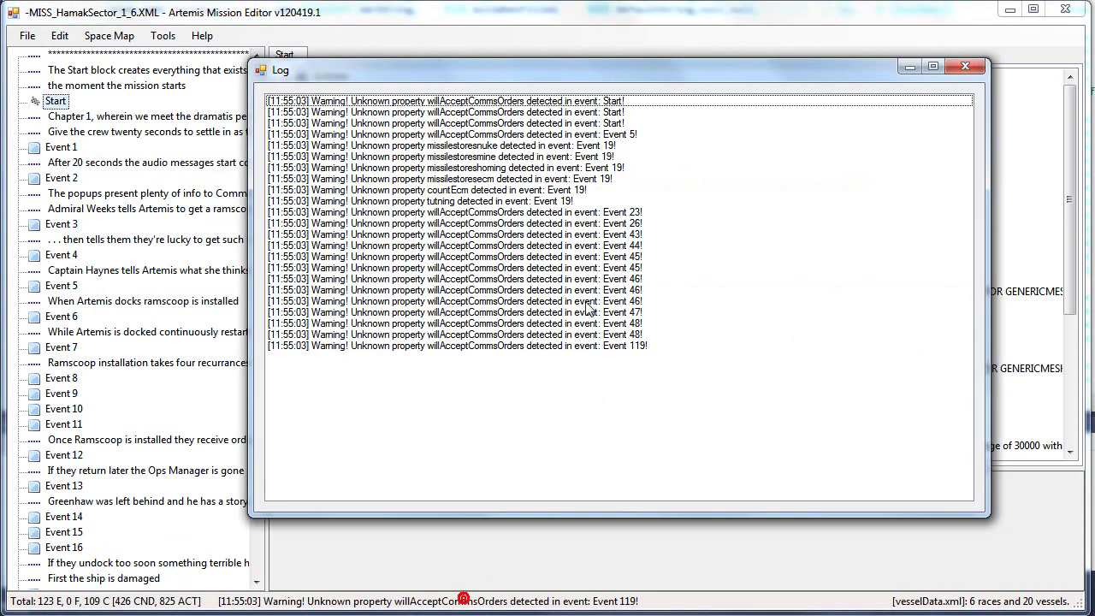
pyautogui.click(552, 214)
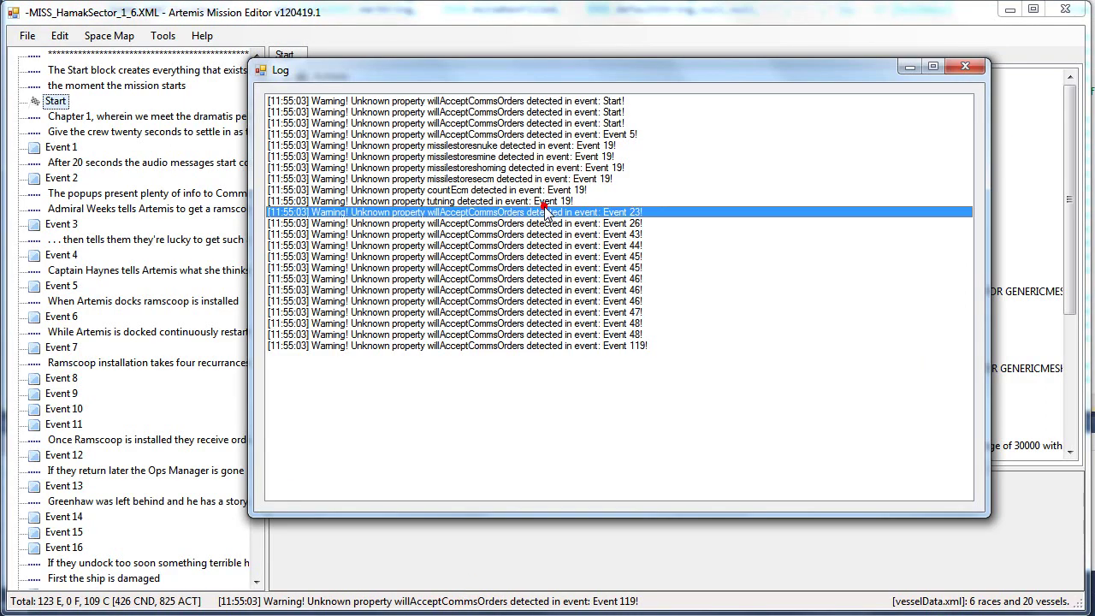
pyautogui.click(479, 201)
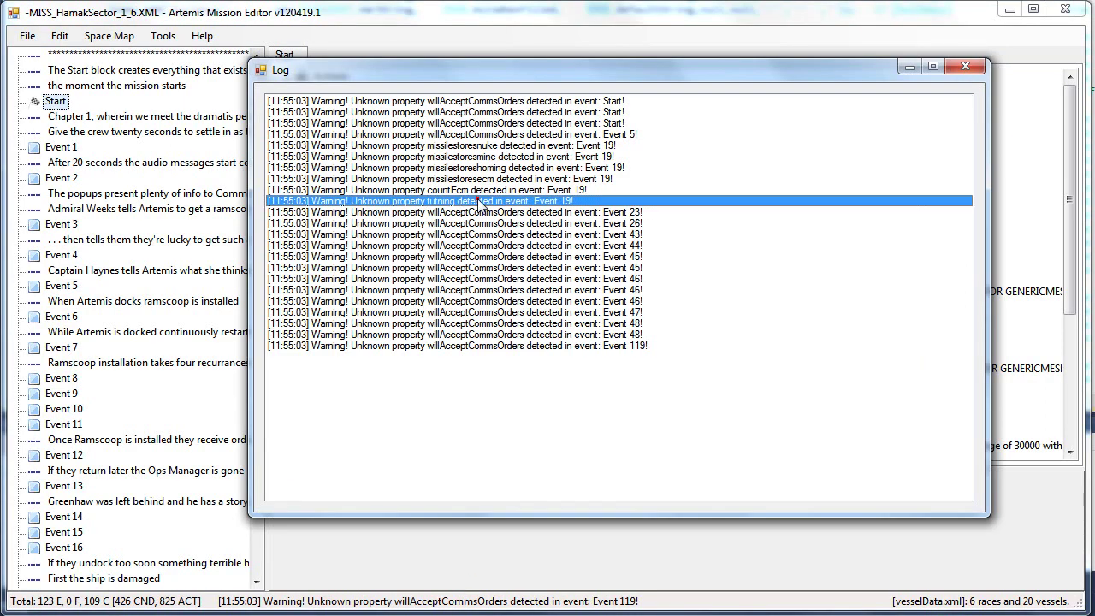
pyautogui.click(964, 66)
# Step: Inspect Event 19's missilestoresnuke and tutning property actions and compare them with the log's warnings
pyautogui.click(60, 546)
pyautogui.click(64, 532)
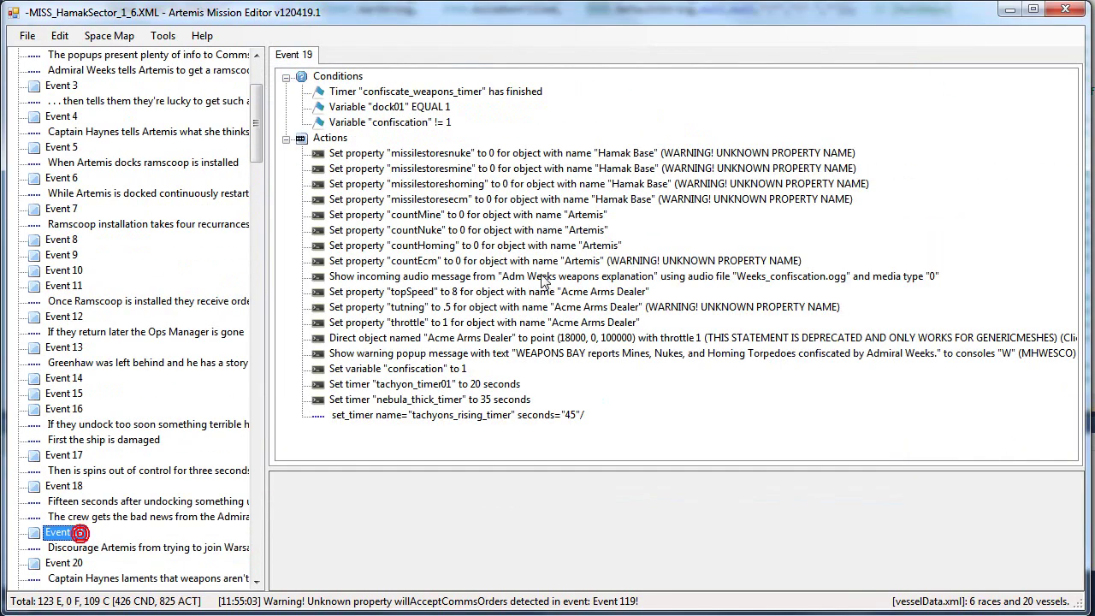
pyautogui.click(606, 156)
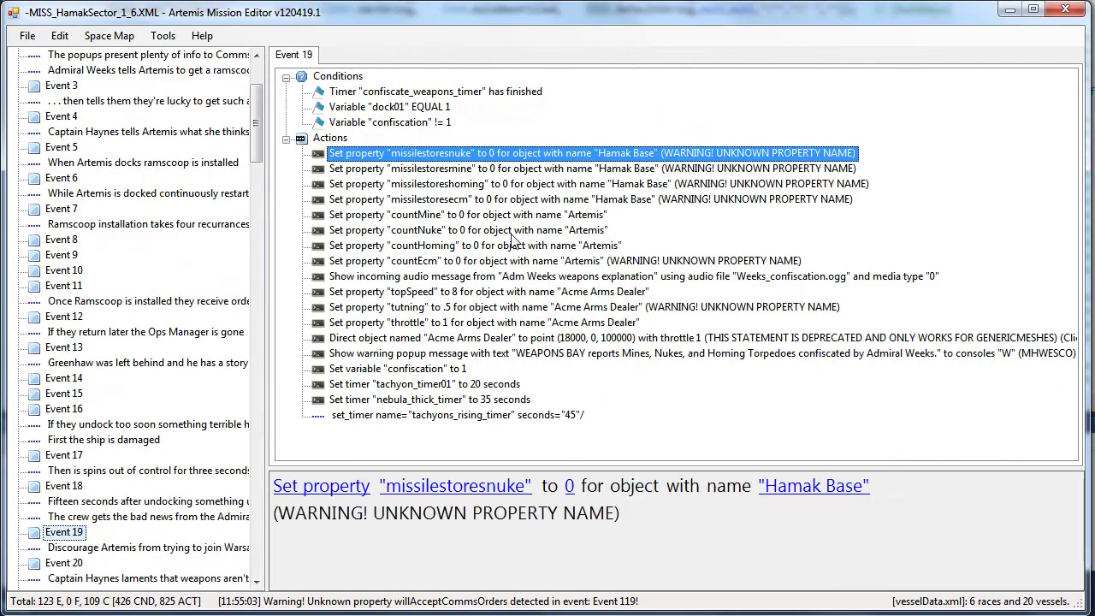
pyautogui.click(479, 308)
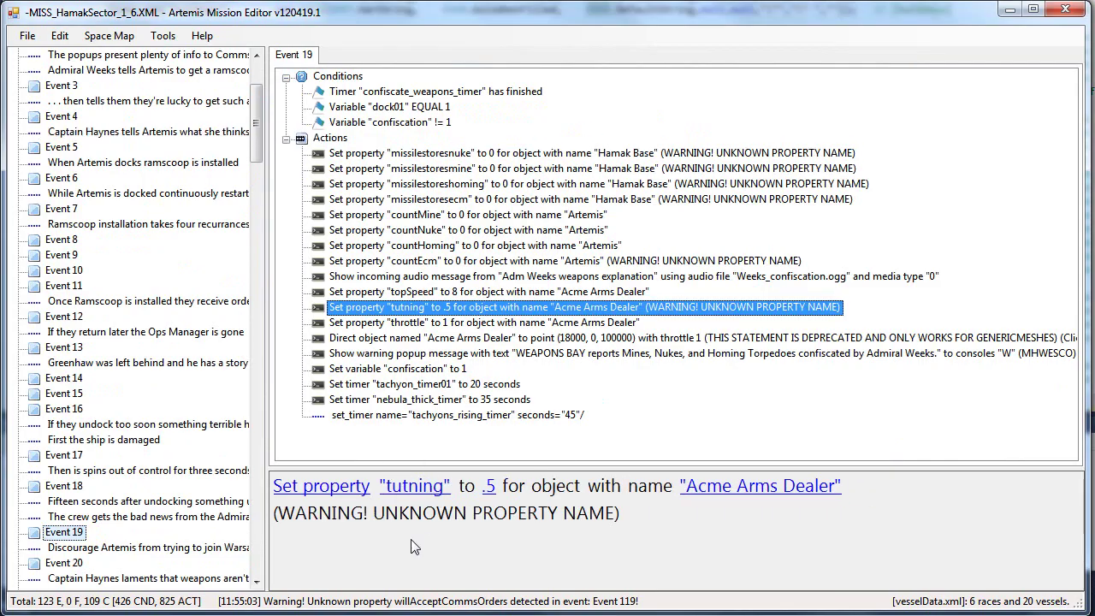
pyautogui.click(395, 599)
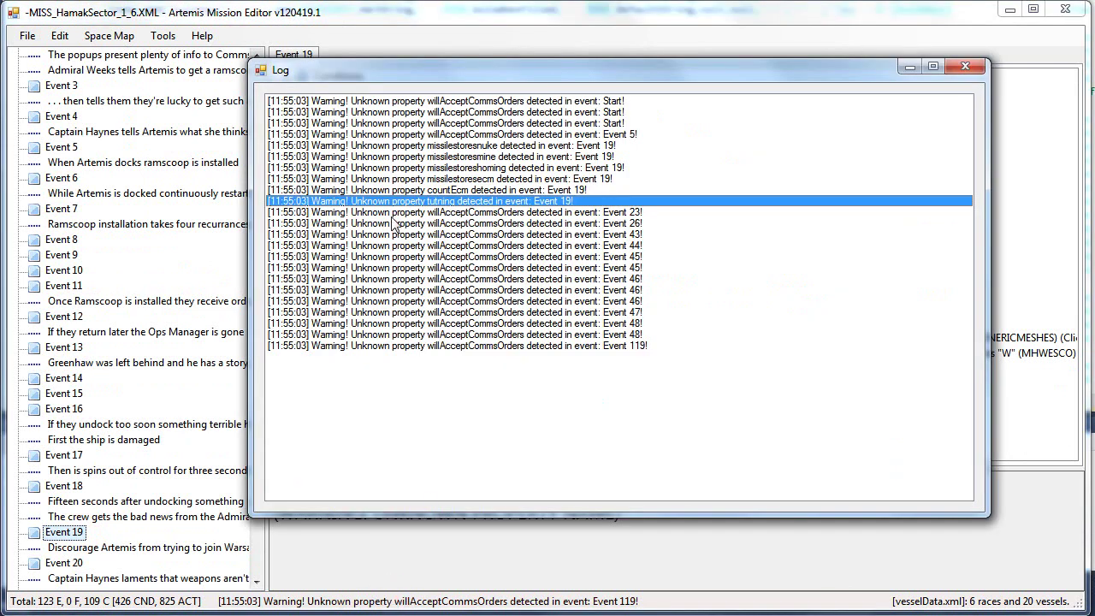
pyautogui.click(965, 66)
# Step: Try to delete the Start node and check the log entries for the attempt
pyautogui.scroll(3, 54, 108)
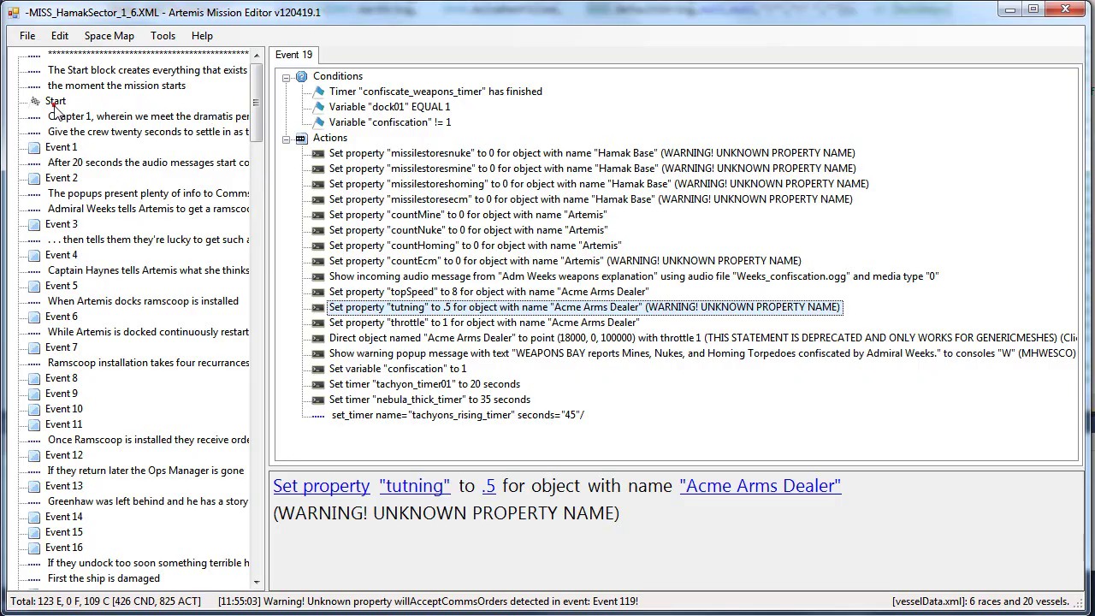
pyautogui.click(54, 101)
pyautogui.press('Delete')
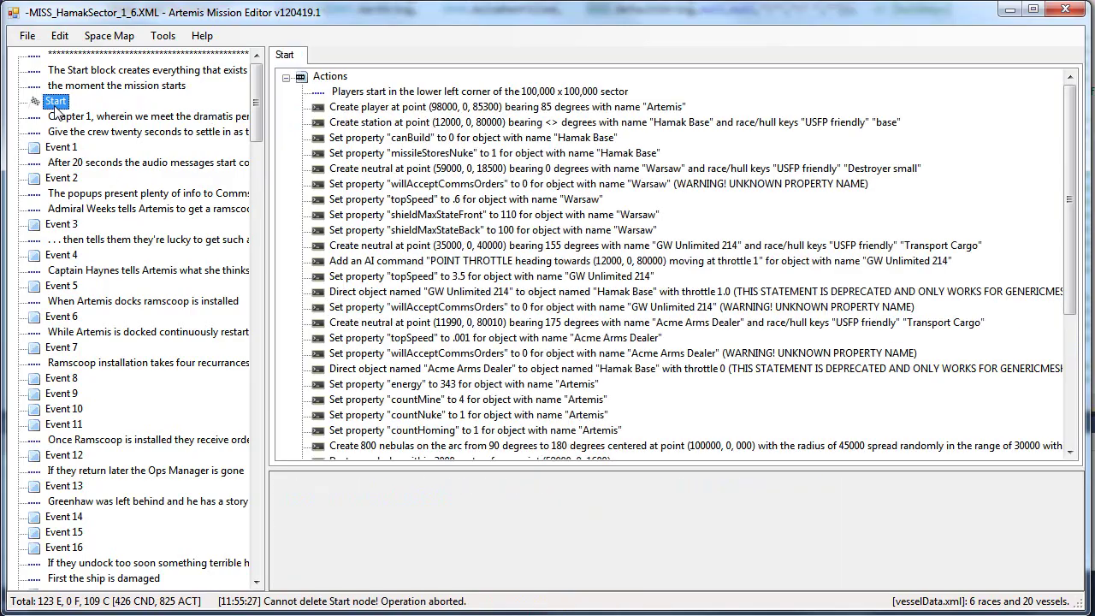
pyautogui.click(354, 601)
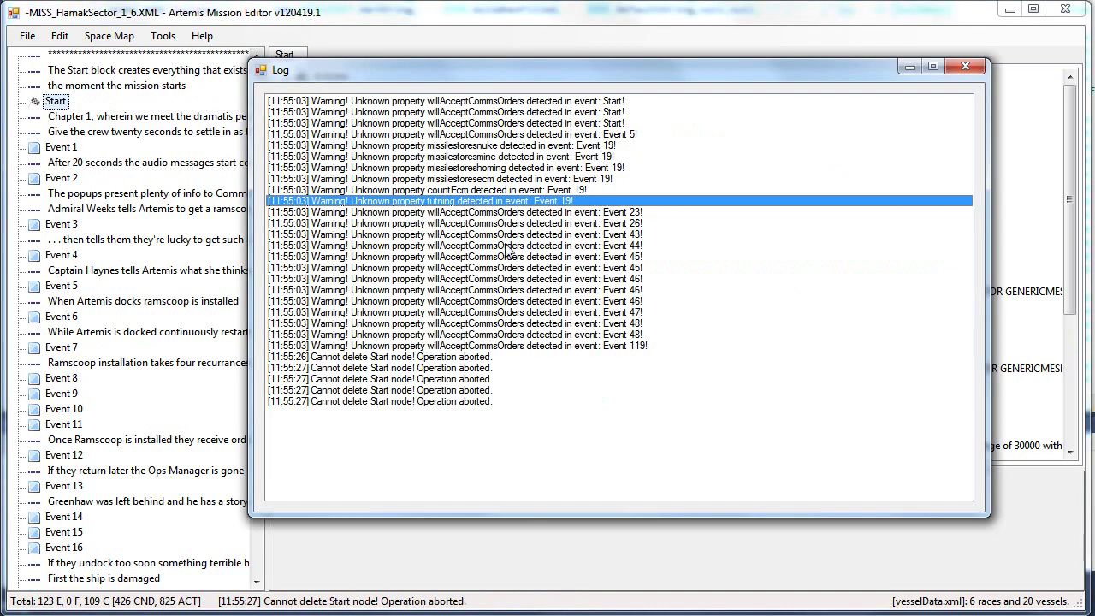
pyautogui.click(459, 390)
pyautogui.click(964, 66)
# Step: Paste three copies of the Create player "Artemis" action into the Start node's actions
pyautogui.click(459, 200)
pyautogui.click(351, 107)
pyautogui.hotkey('ctrl', 'v')
pyautogui.hotkey('ctrl', 'v')
pyautogui.hotkey('ctrl', 'v')
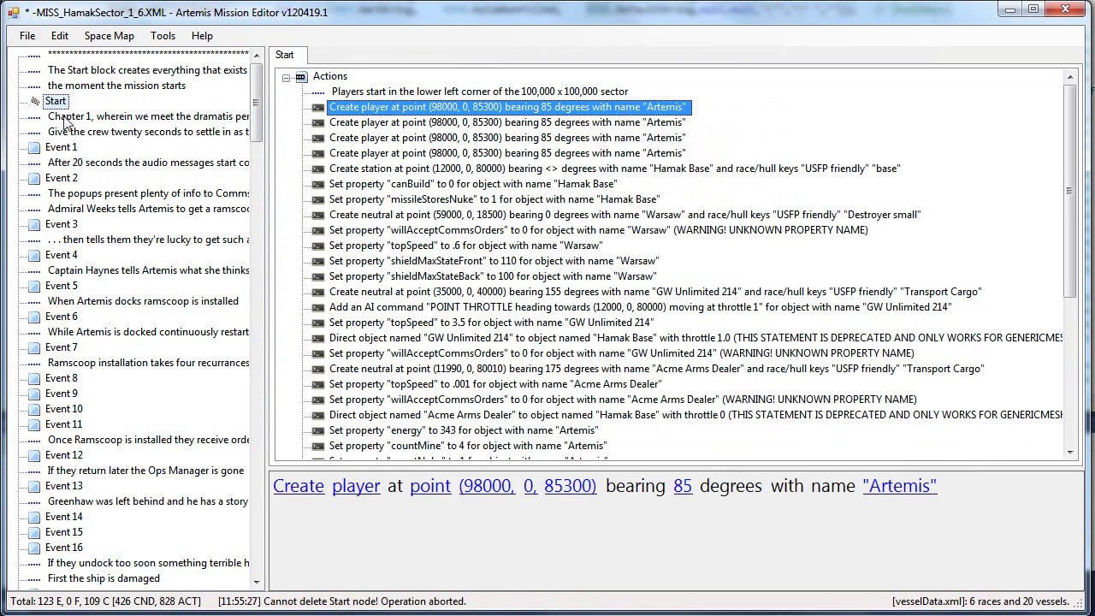
# Step: Paste the Create player "Artemis" action three times into Event 1
pyautogui.click(125, 150)
pyautogui.hotkey('ctrl', 'v')
pyautogui.hotkey('ctrl', 'v')
pyautogui.hotkey('ctrl', 'v')
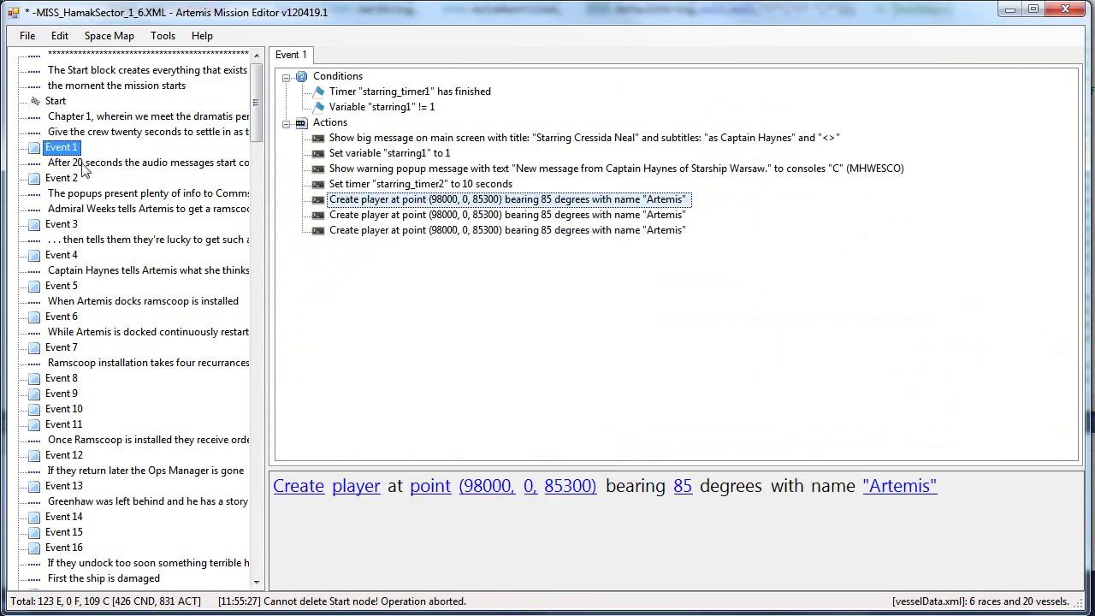
# Step: Undo the pasted Create player statements in Event 1 and the Start node, and redo them
pyautogui.click(59, 35)
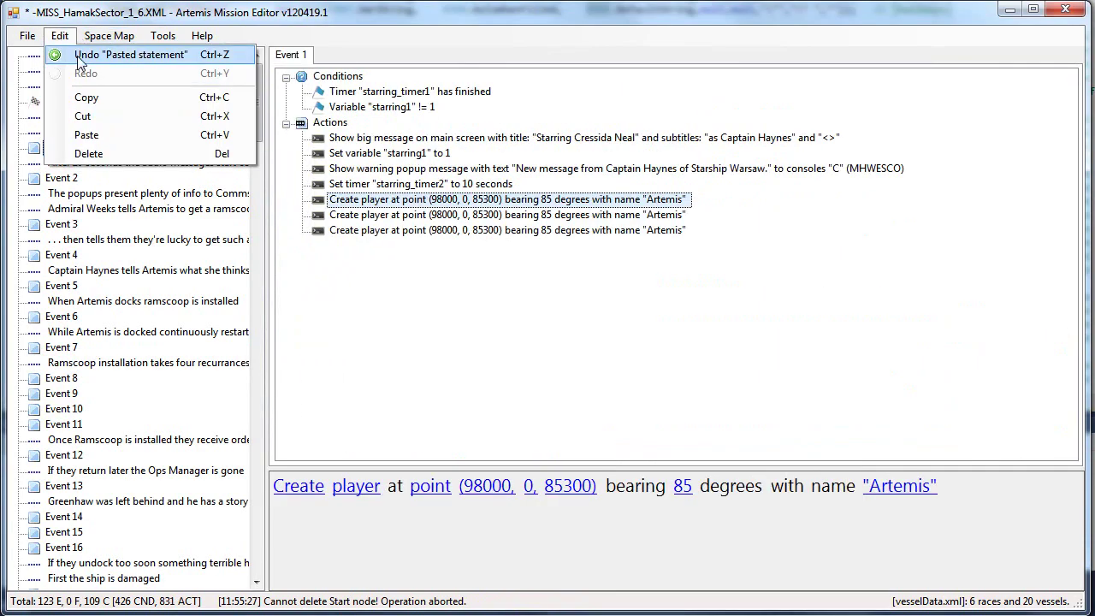
pyautogui.click(84, 55)
pyautogui.click(59, 35)
pyautogui.click(84, 55)
pyautogui.click(59, 35)
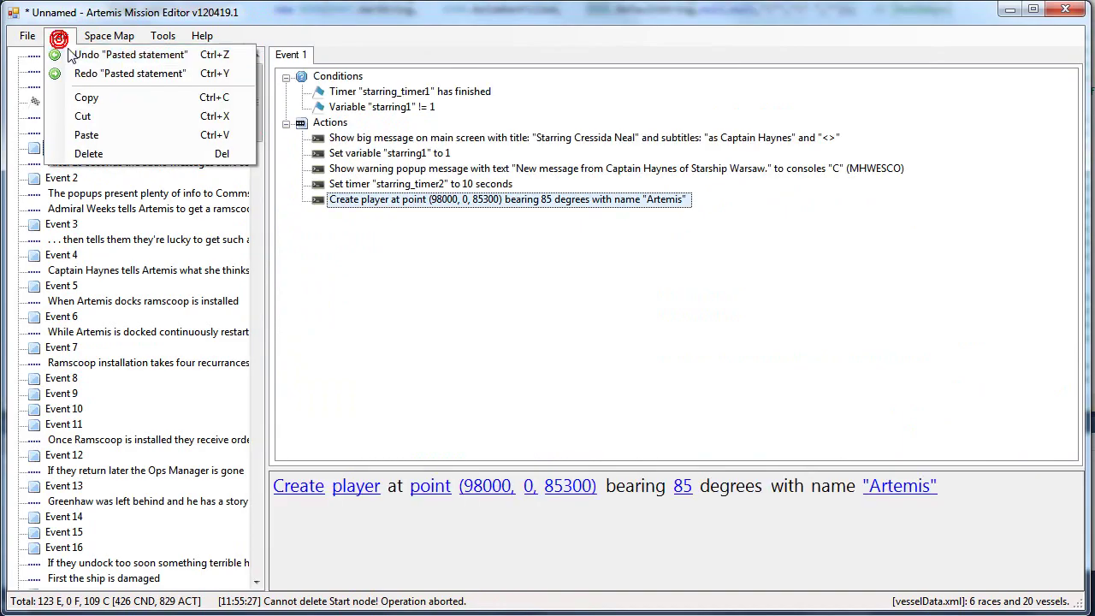
pyautogui.click(76, 54)
pyautogui.click(59, 35)
pyautogui.click(77, 53)
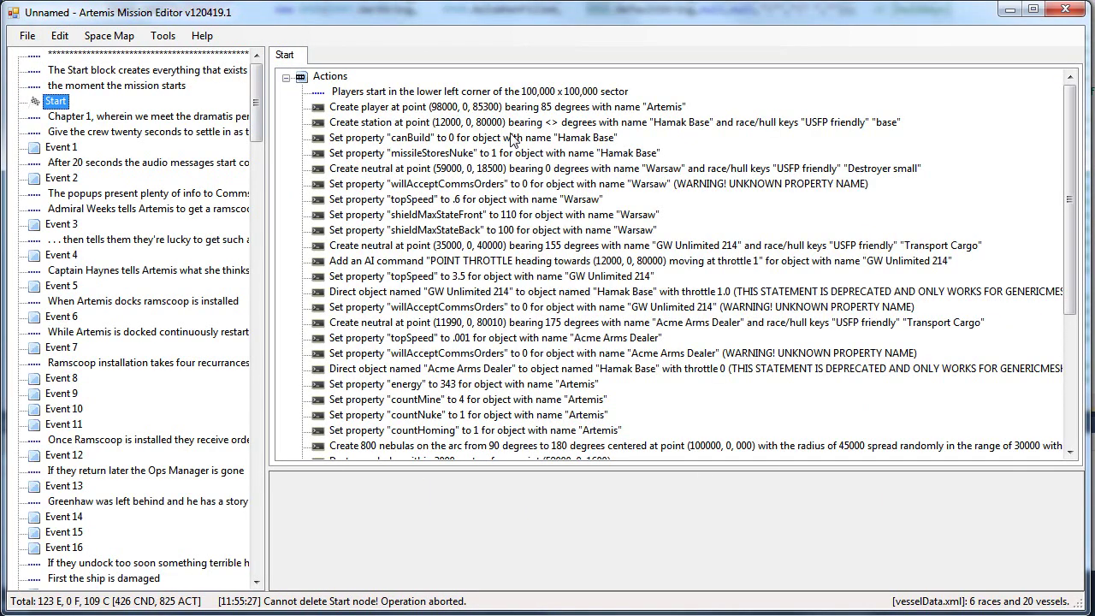
pyautogui.hotkey('ctrl', 'y')
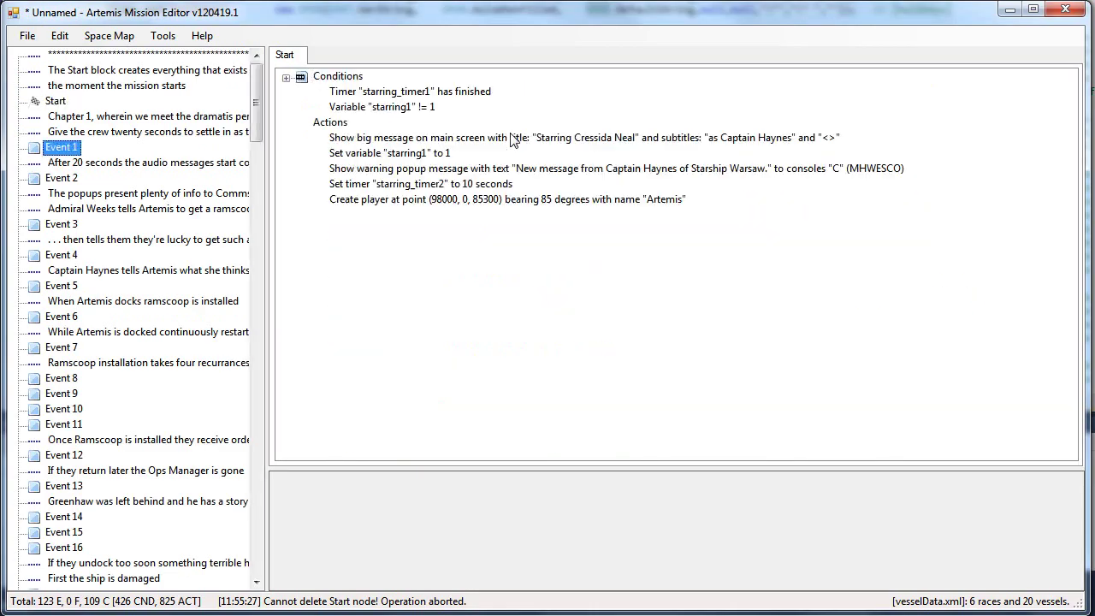